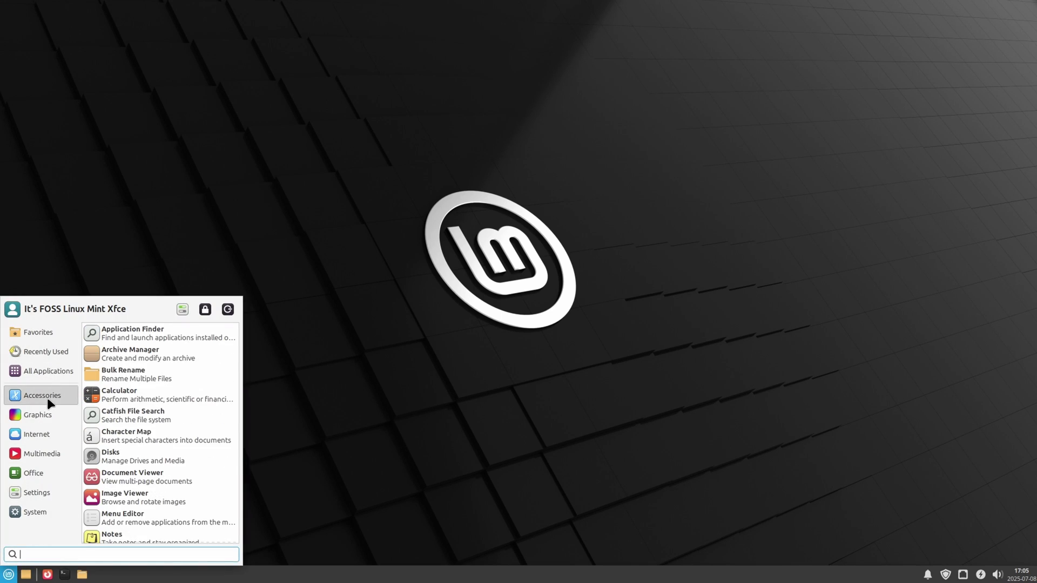
# Dismiss the Whisker menu, switch to workspace 1, and toggle the clock's full date on and off.
pyautogui.moveTo(47, 422)
pyautogui.moveTo(41, 475)
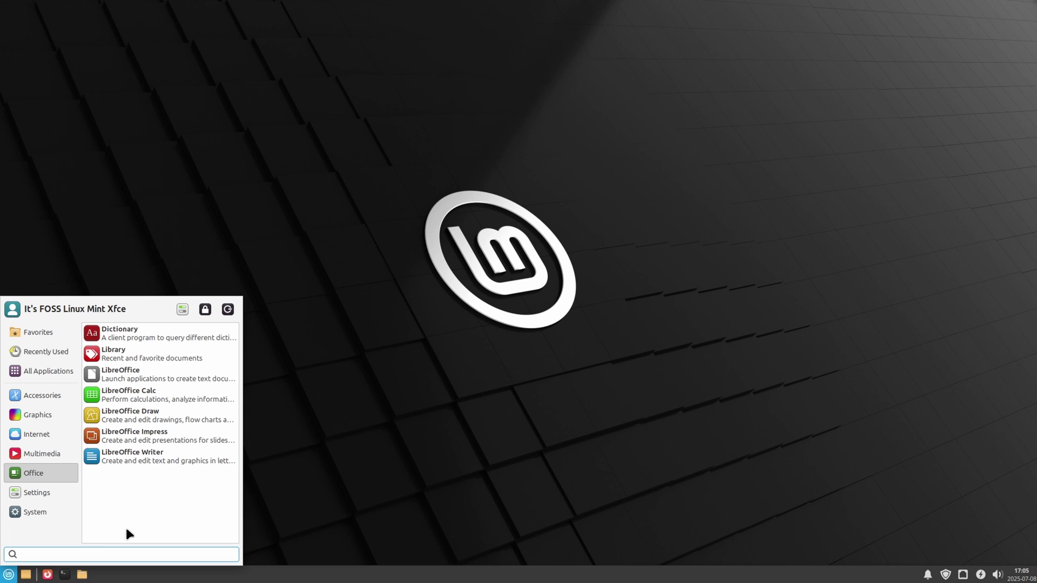
pyautogui.click(282, 519)
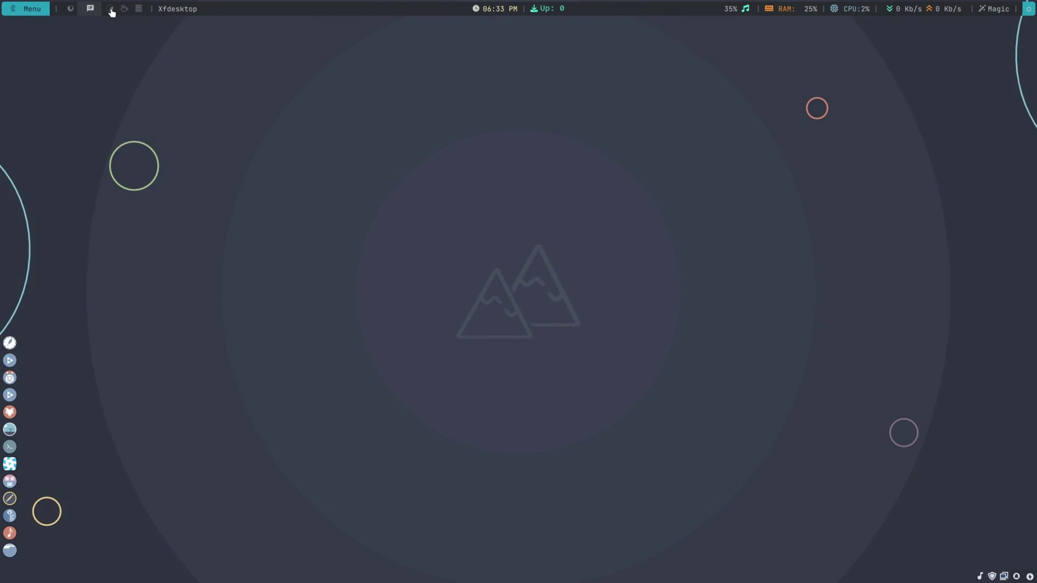
pyautogui.click(73, 10)
pyautogui.click(490, 10)
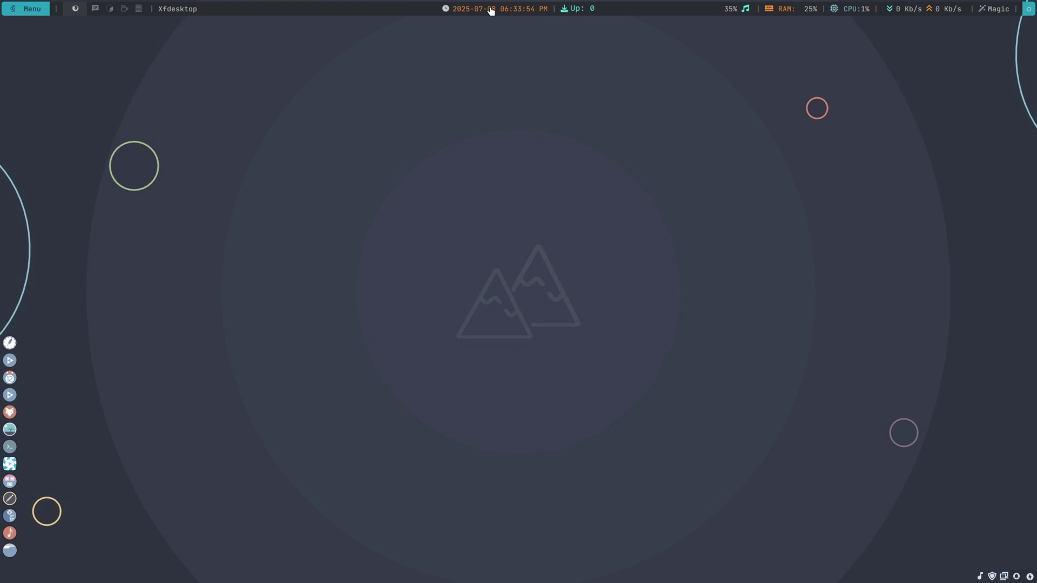
pyautogui.click(518, 13)
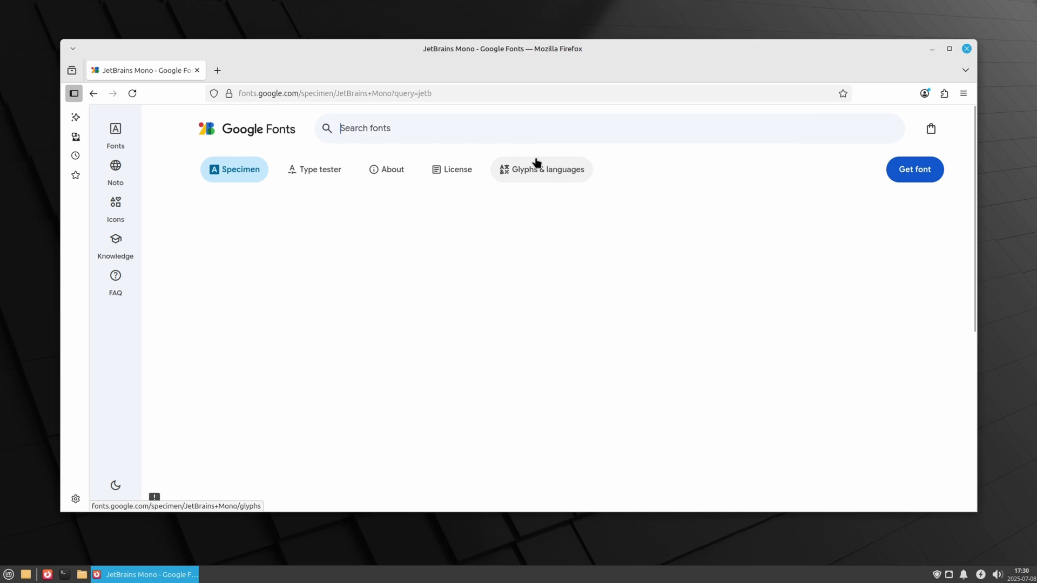
# Download the full JetBrains Mono family from Google Fonts.
pyautogui.scroll(-3, 485, 329)
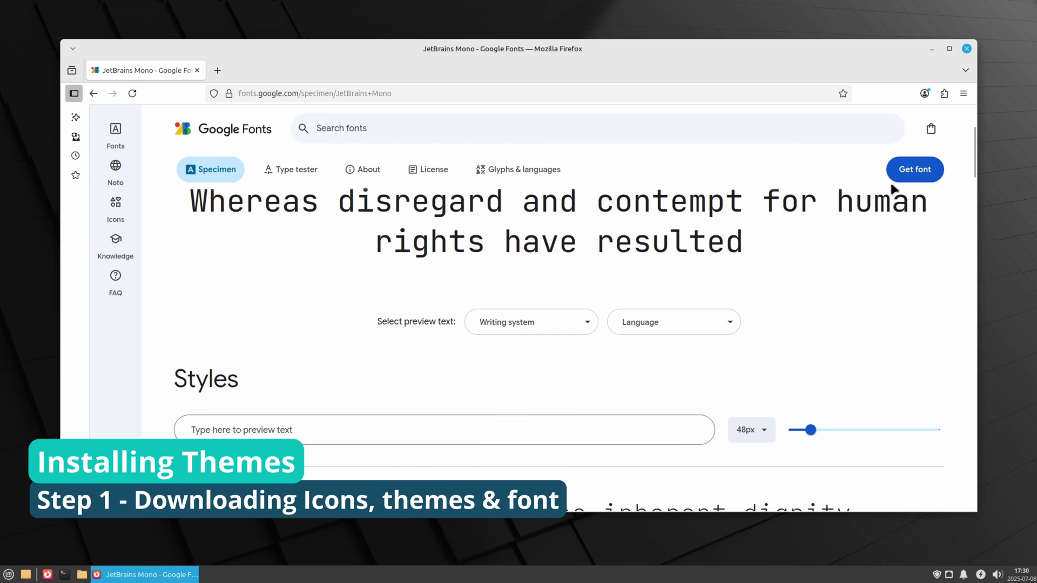
pyautogui.click(907, 172)
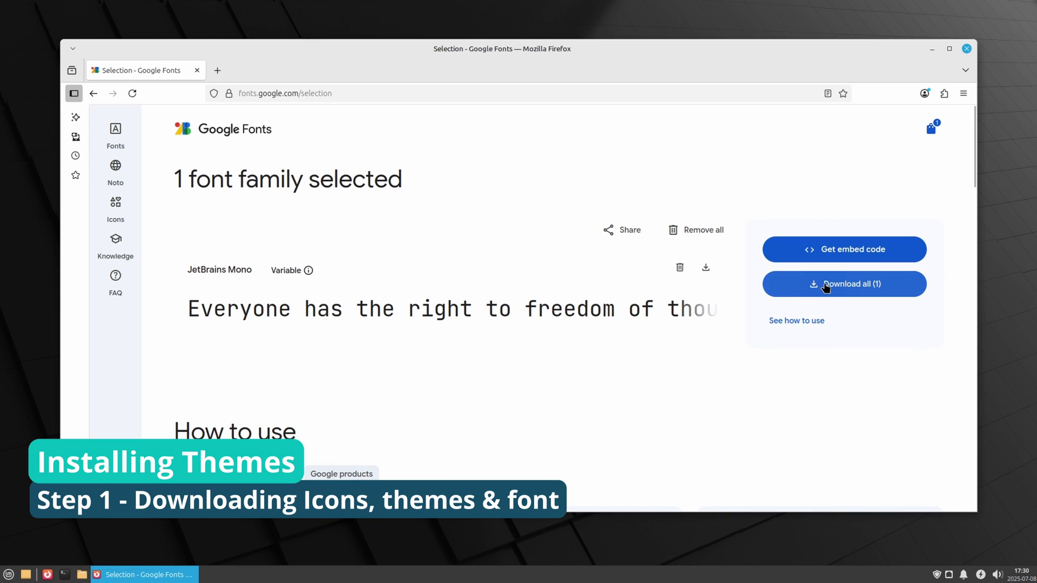
pyautogui.click(825, 285)
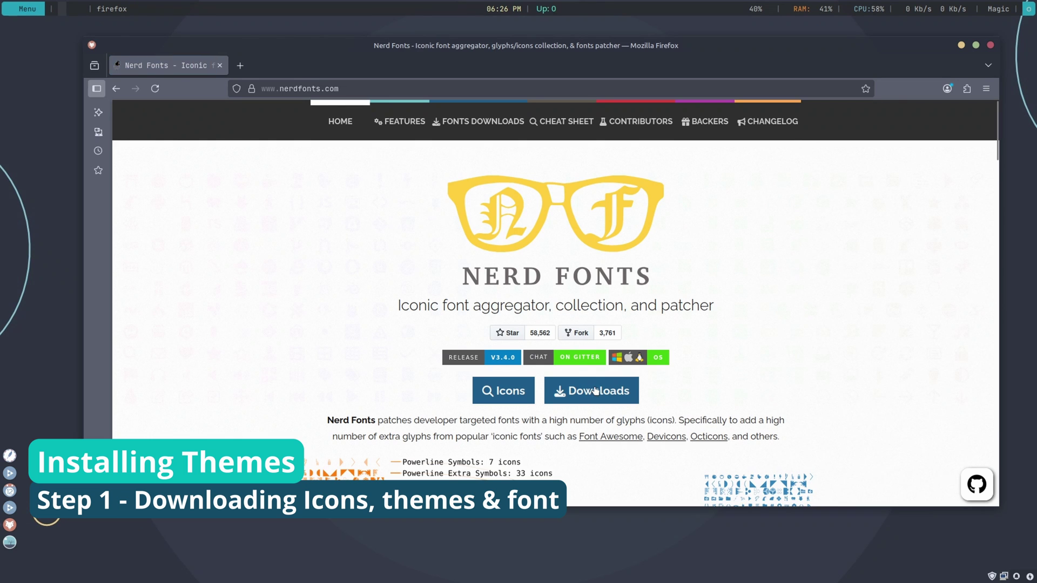
# Download the CaskaydiaCove Nerd Font, then browse to Gnome-look's GTK3/4 Themes category.
pyautogui.click(596, 391)
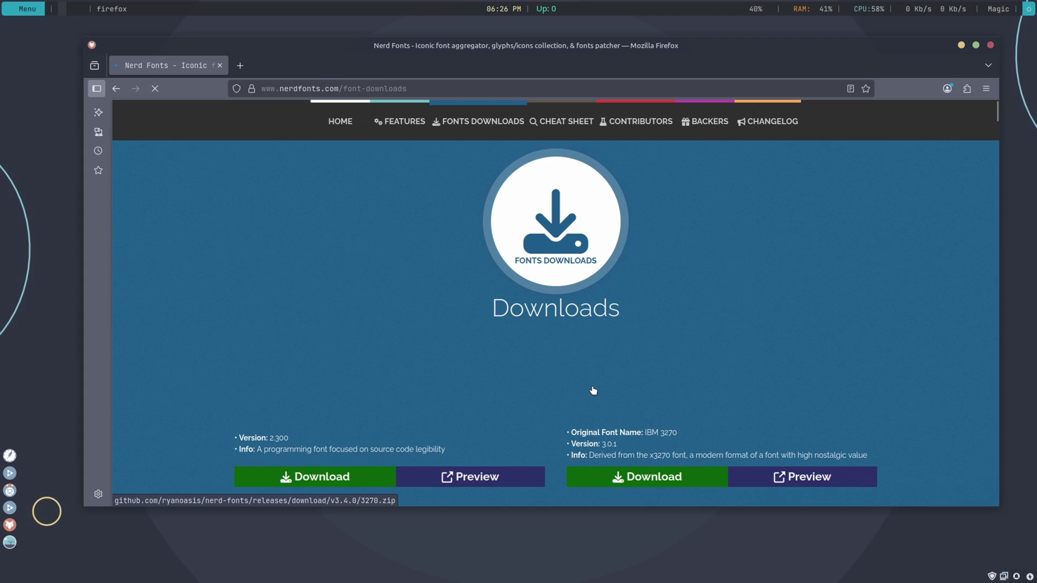
pyautogui.scroll(-10, 621, 394)
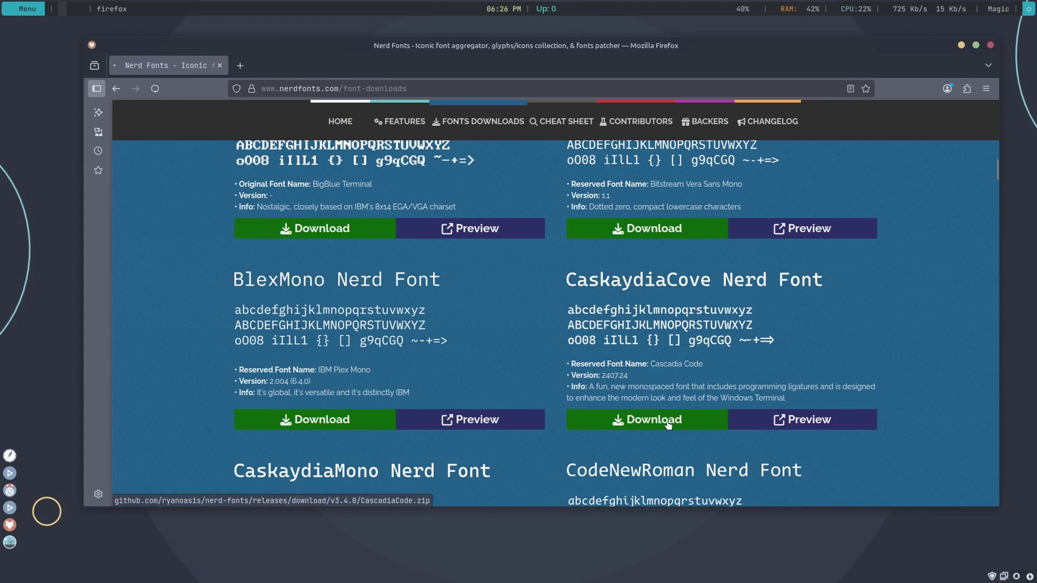
pyautogui.click(670, 423)
pyautogui.scroll(-3, 556, 325)
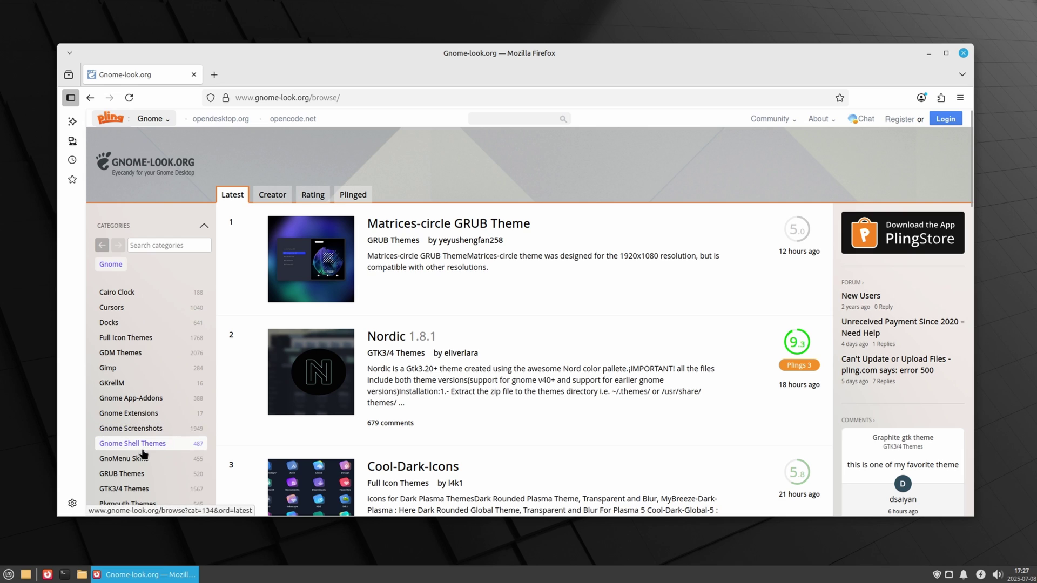
pyautogui.scroll(-1, 141, 449)
pyautogui.click(130, 339)
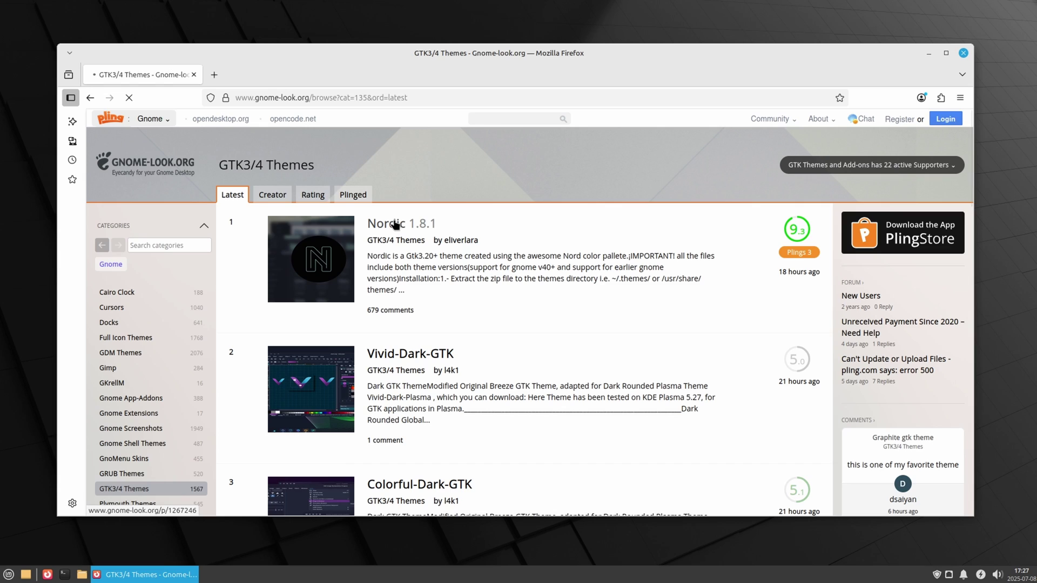
# Fetch the Nordic-darker theme and Zafiro-Nord-Dark-Black icons from their Gnome-look pages.
pyautogui.click(394, 224)
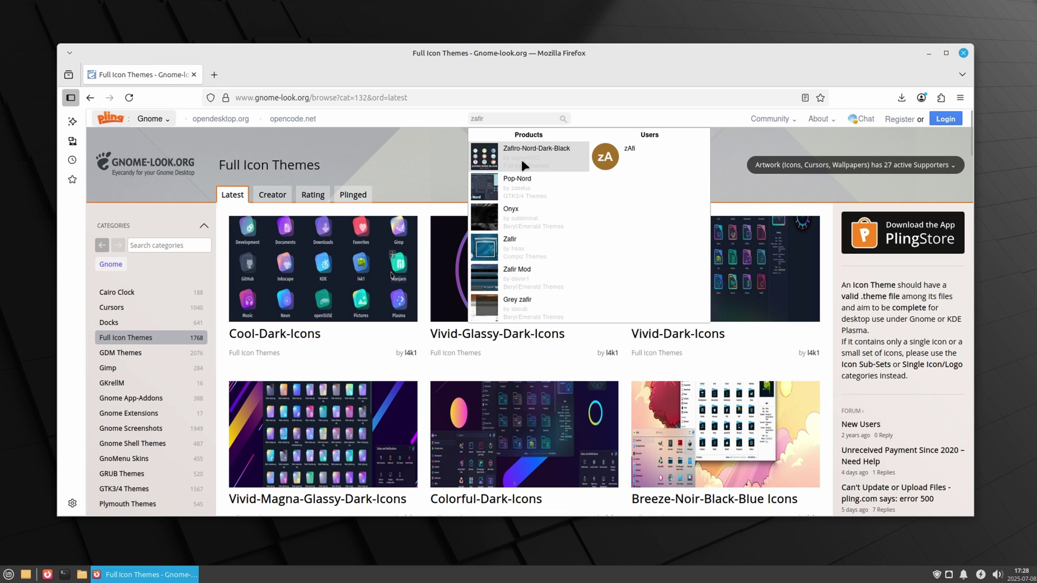
pyautogui.click(520, 160)
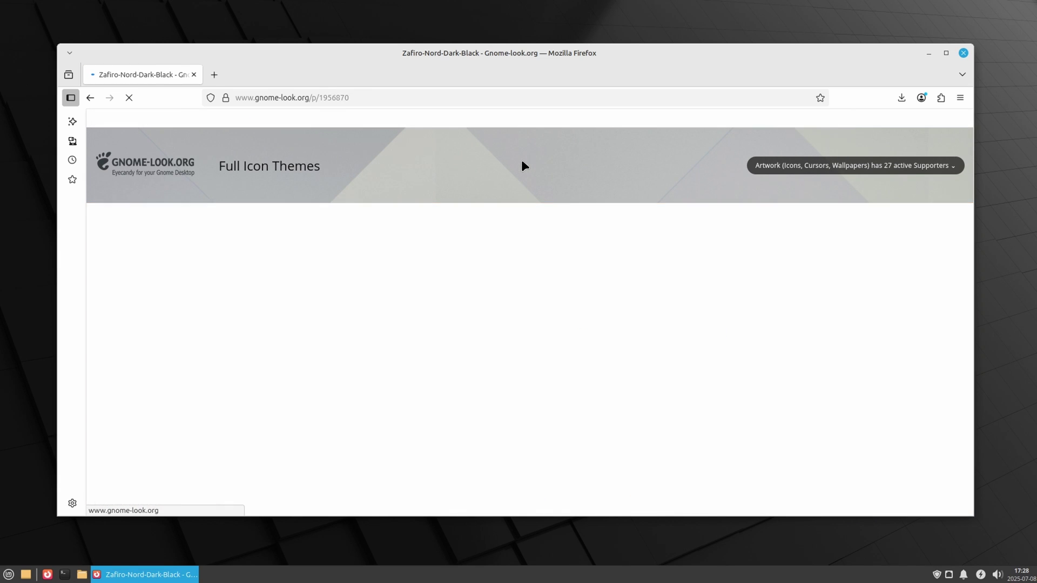
pyautogui.scroll(-3, 473, 326)
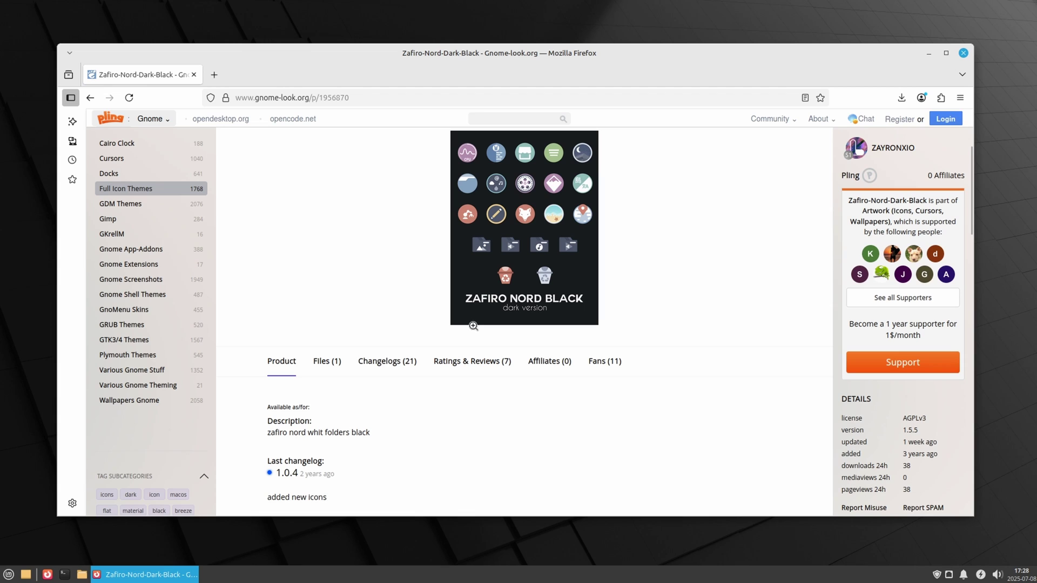
# Get Future cursors from the rating-sorted Cursors category and download the Nordic wallpaper.
pyautogui.click(111, 158)
pyautogui.click(311, 195)
pyautogui.scroll(-6, 400, 348)
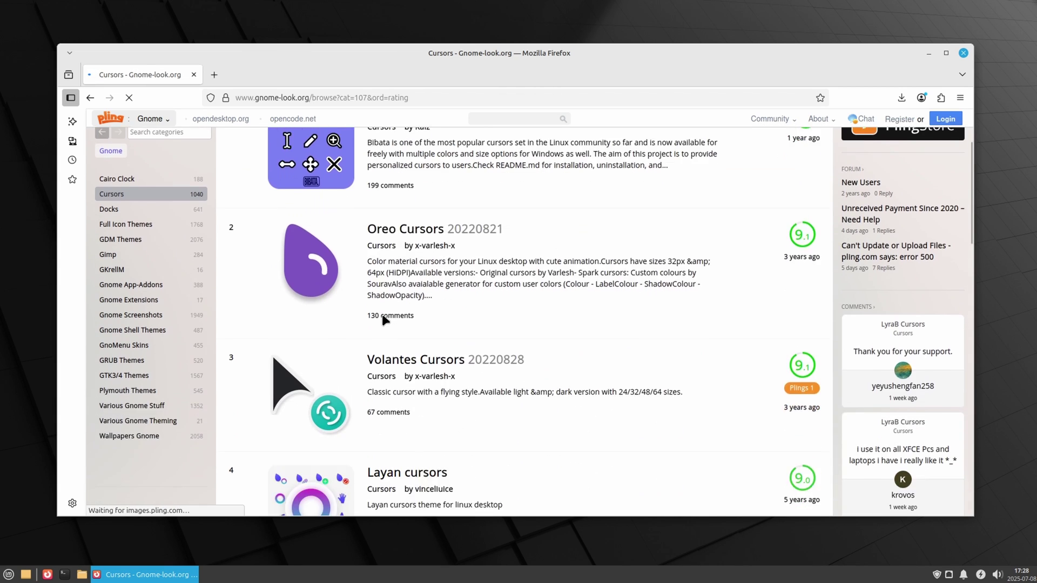
pyautogui.scroll(-20, 399, 348)
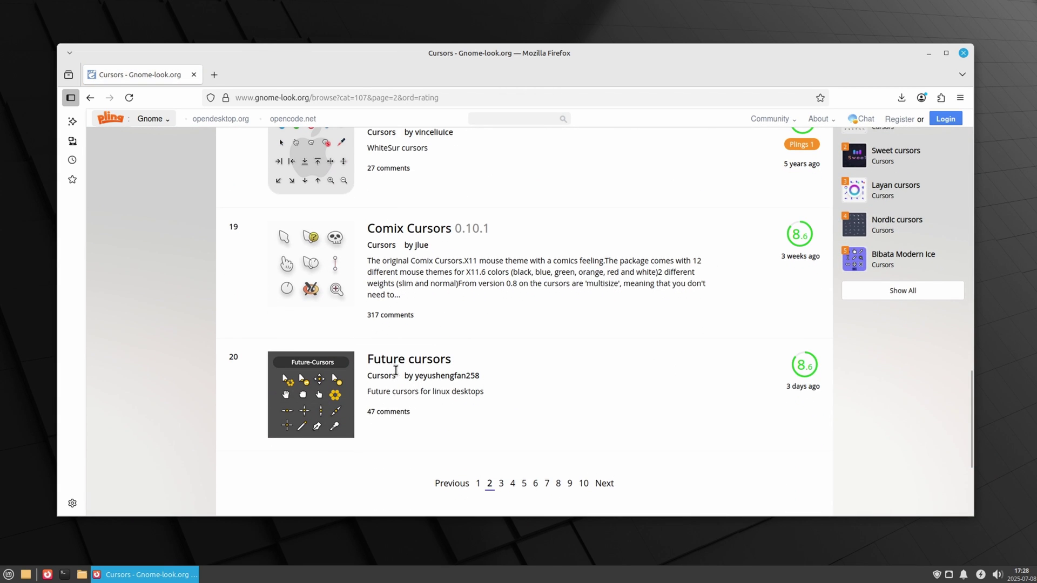
pyautogui.click(393, 361)
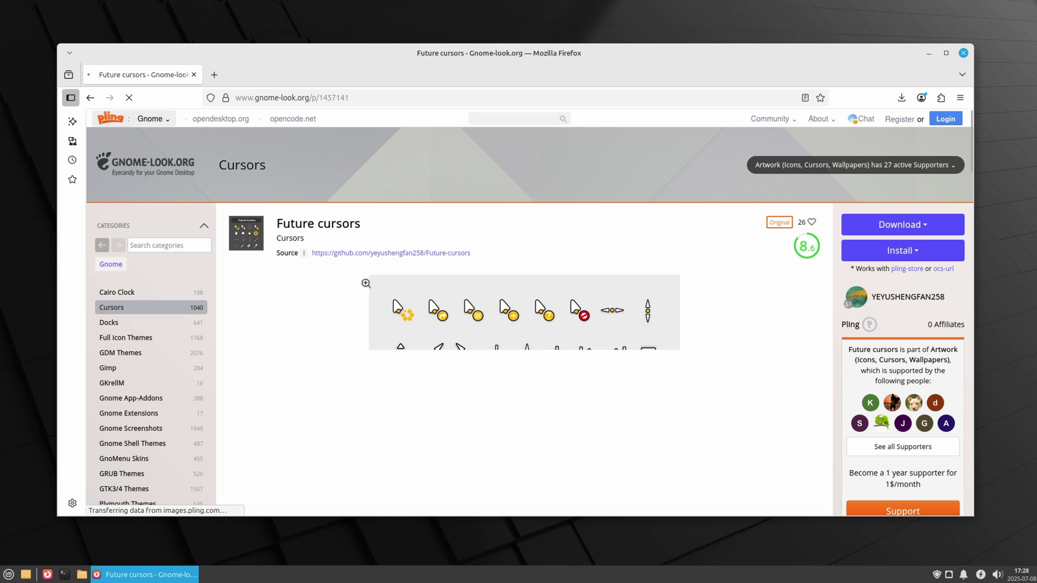
pyautogui.scroll(-4, 348, 265)
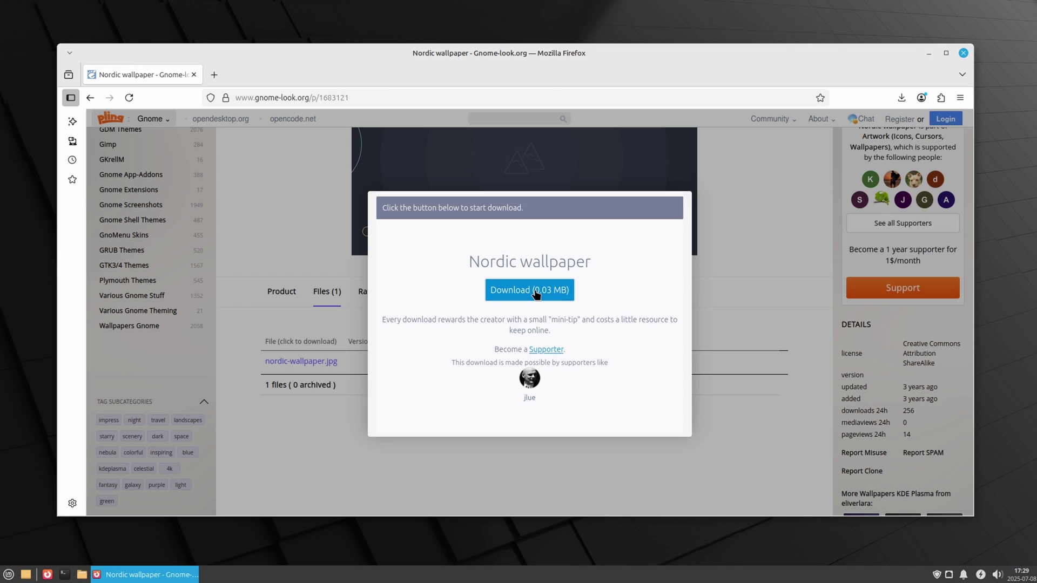
pyautogui.click(535, 289)
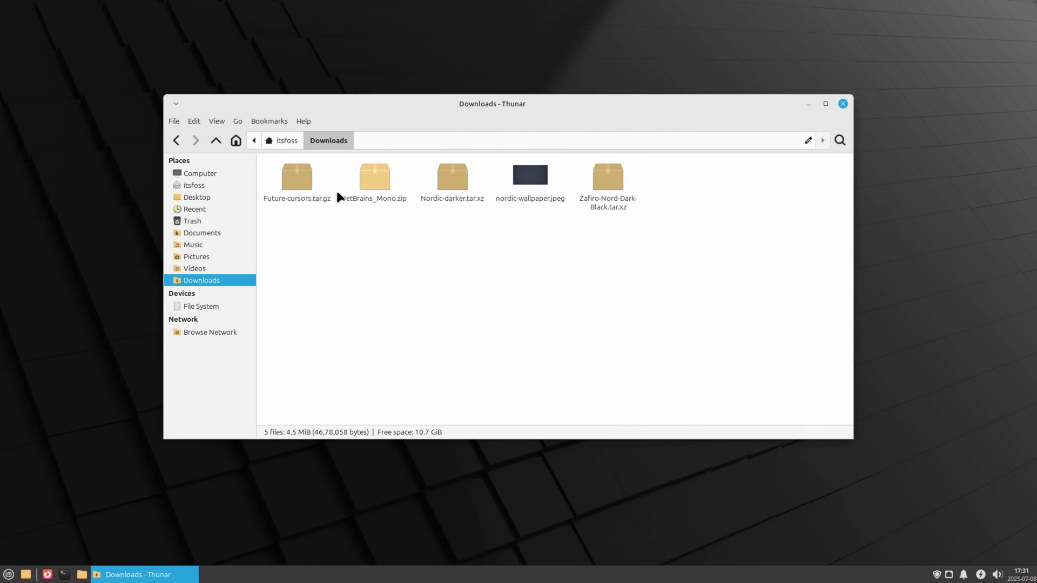
# Extract the Future-cursors.tar.gz archive here in Downloads.
pyautogui.click(292, 176)
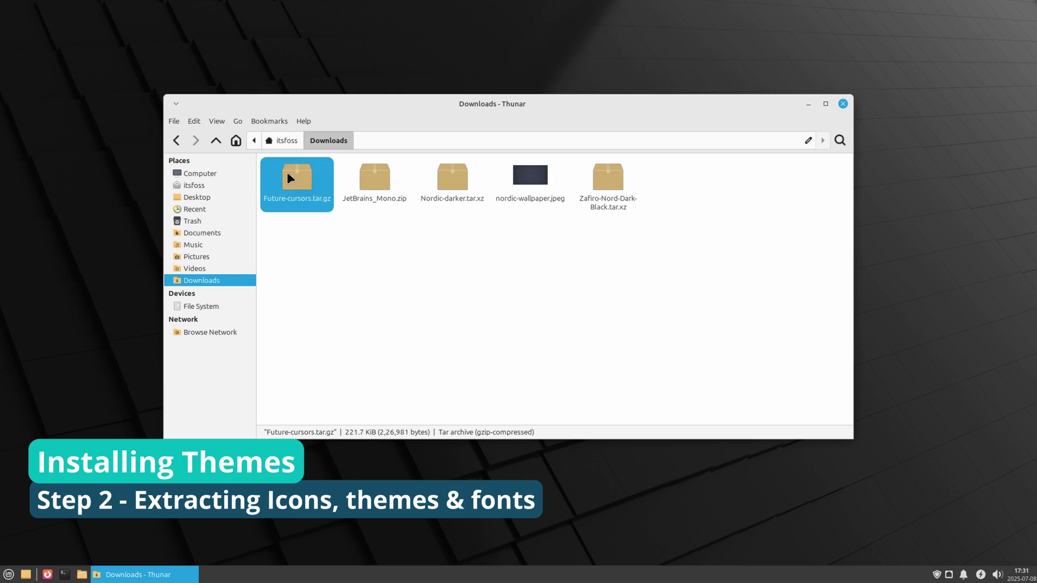
pyautogui.rightClick(287, 172)
pyautogui.click(328, 336)
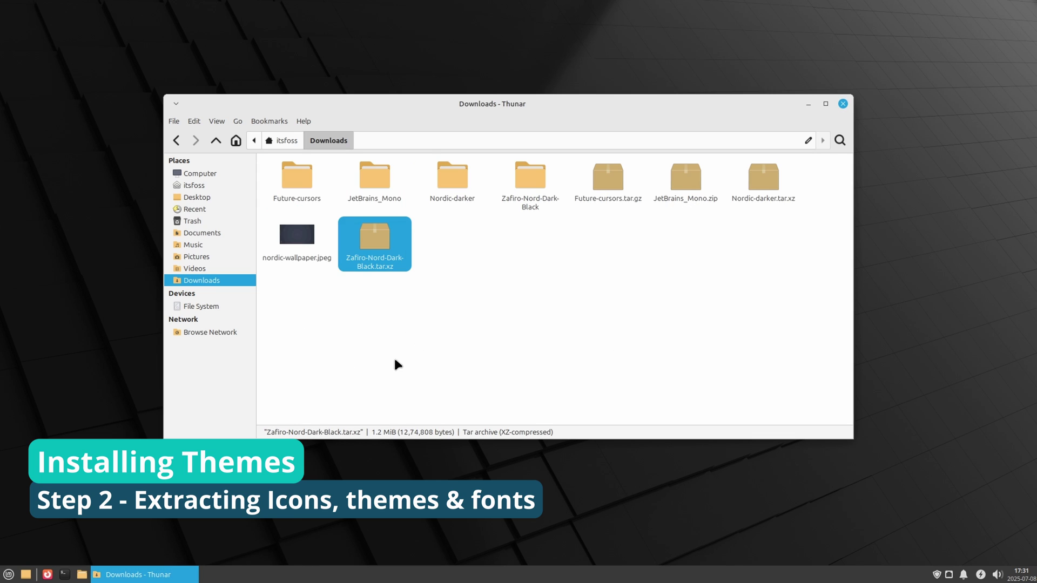
pyautogui.click(394, 355)
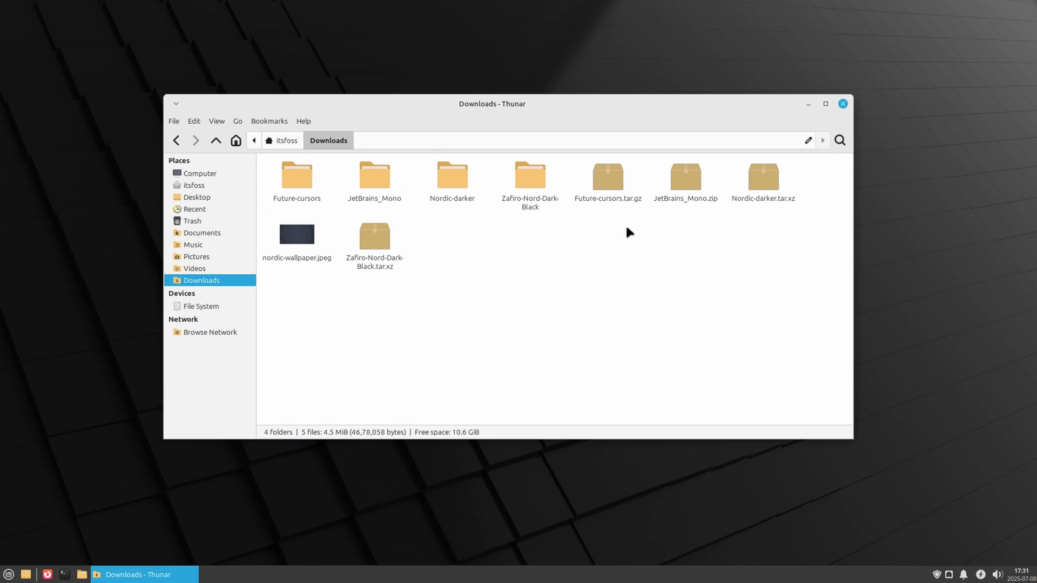
# Go up to the home folder and show hidden files.
pyautogui.hotkey('alt', 'Up')
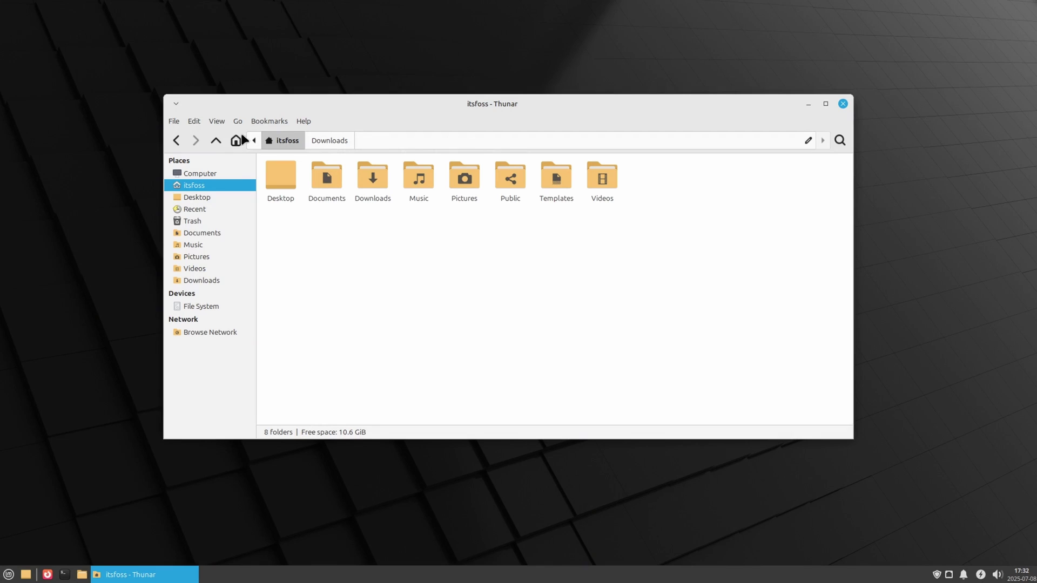
pyautogui.click(221, 122)
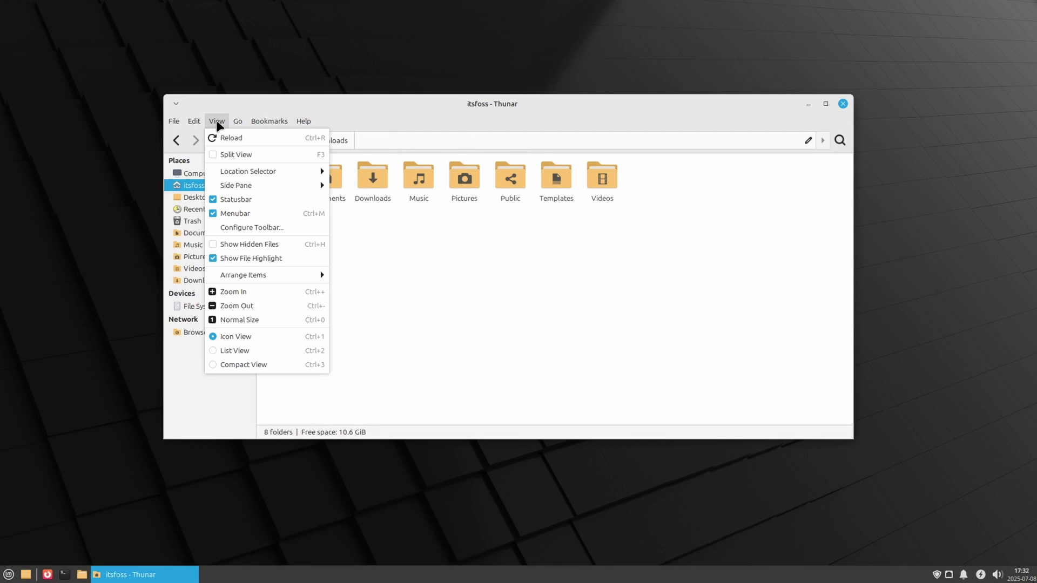
pyautogui.click(247, 243)
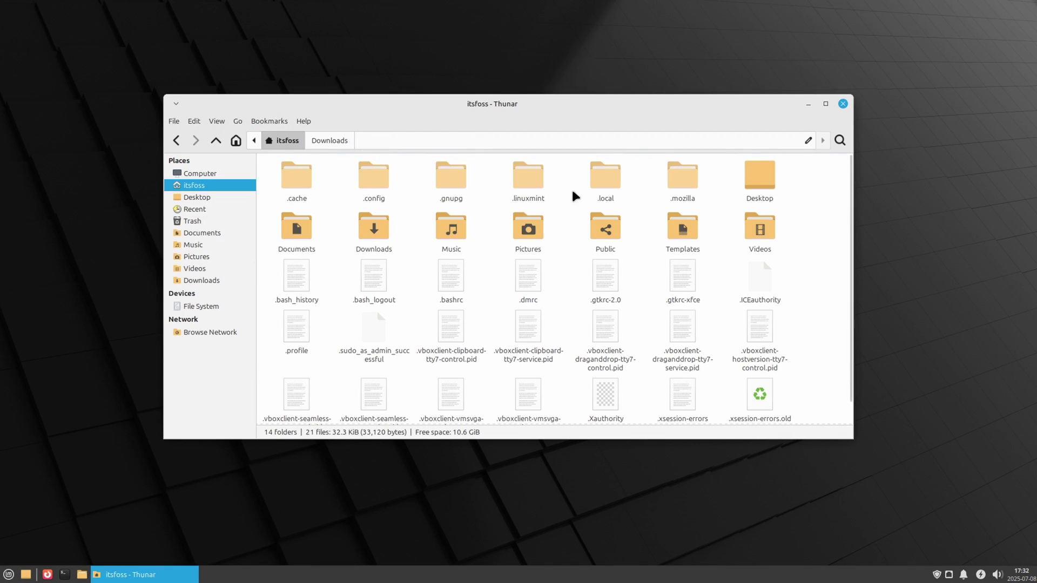
# Create a .themes folder in the home folder.
pyautogui.rightClick(560, 202)
pyautogui.click(594, 203)
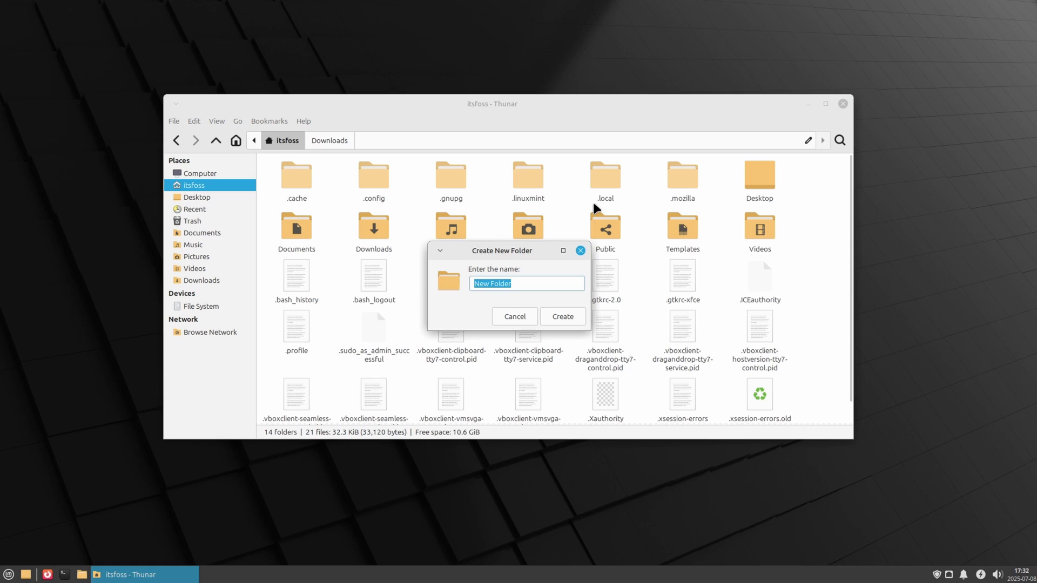
pyautogui.write('.themes')
pyautogui.click(565, 313)
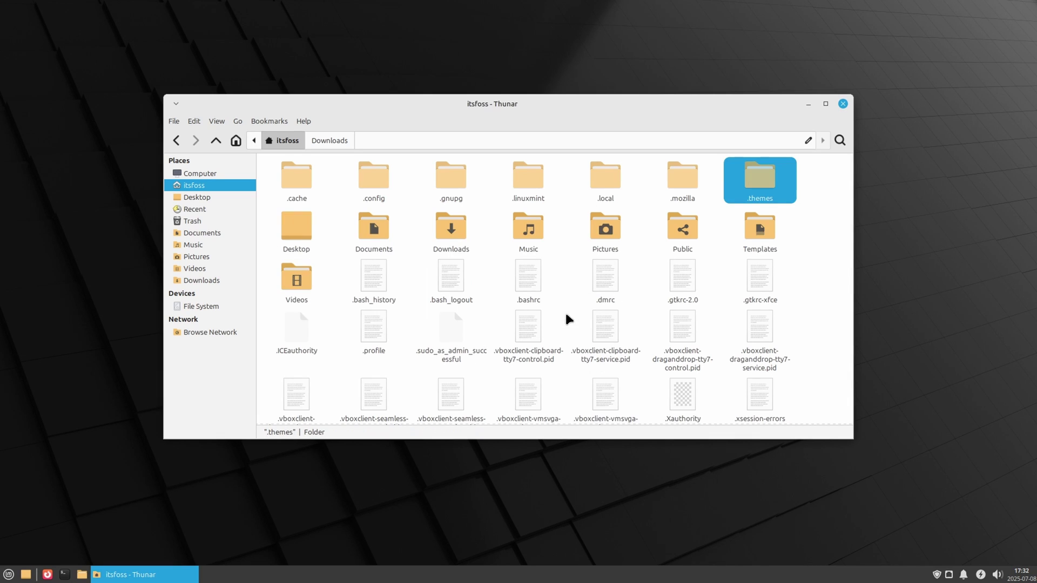
# Create an icons folder inside .local/share.
pyautogui.doubleClick(604, 187)
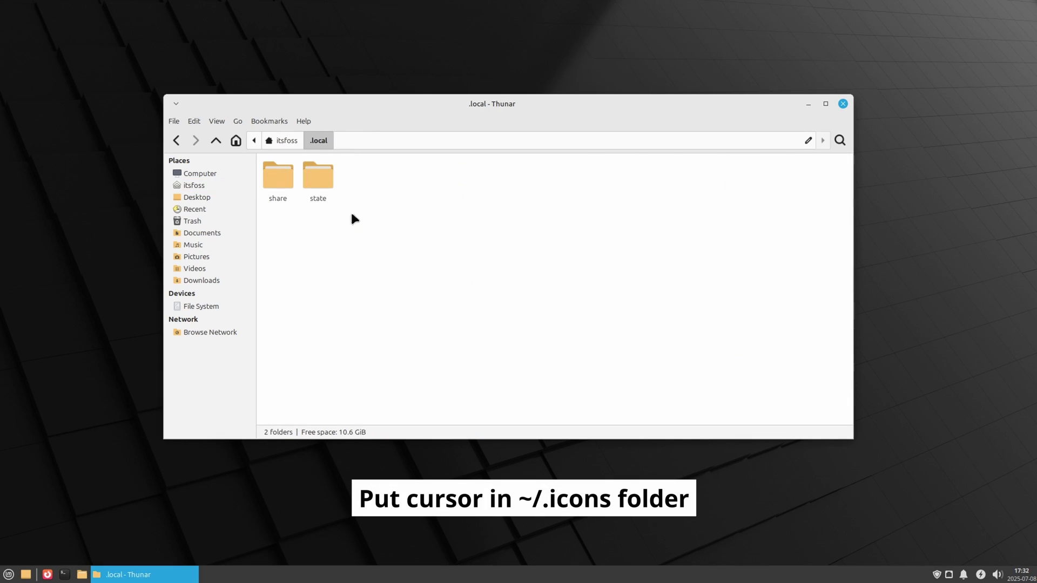
pyautogui.doubleClick(279, 185)
pyautogui.rightClick(416, 275)
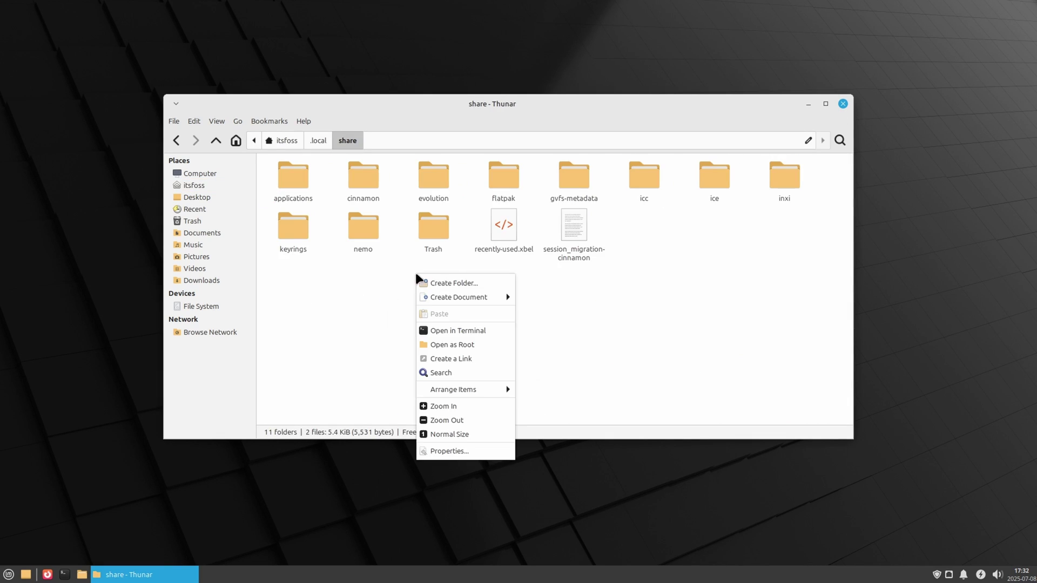
pyautogui.click(453, 281)
pyautogui.write('icons')
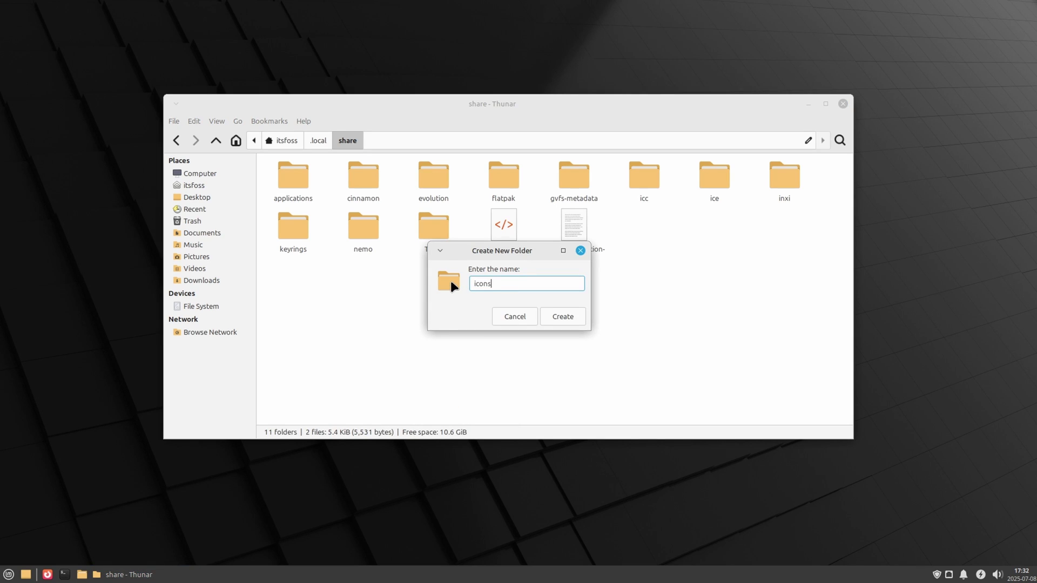
pyautogui.press('Return')
# Create a .fonts folder in the home folder.
pyautogui.click(194, 186)
pyautogui.rightClick(335, 199)
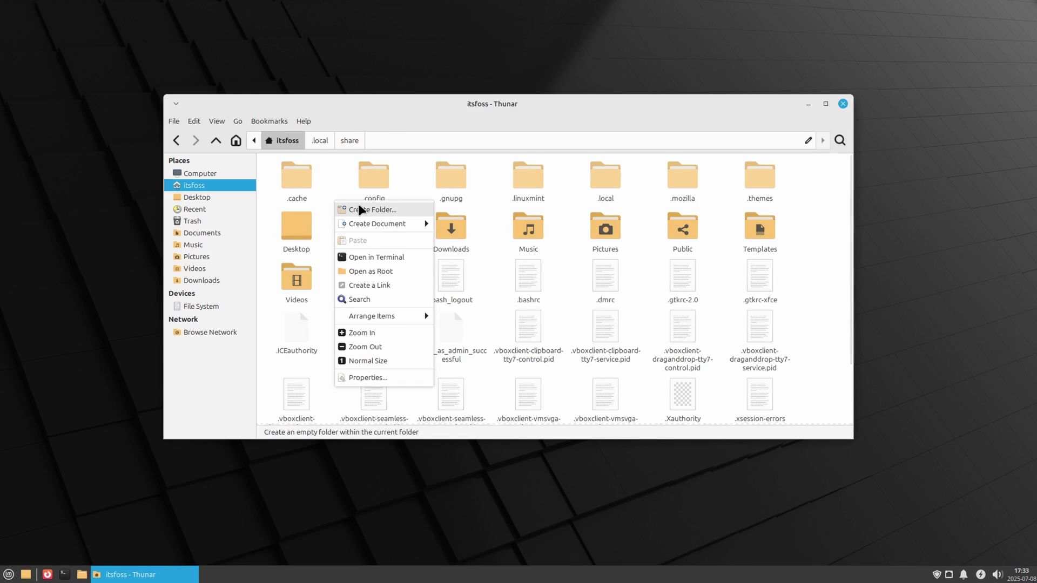
pyautogui.click(357, 204)
pyautogui.write('.f')
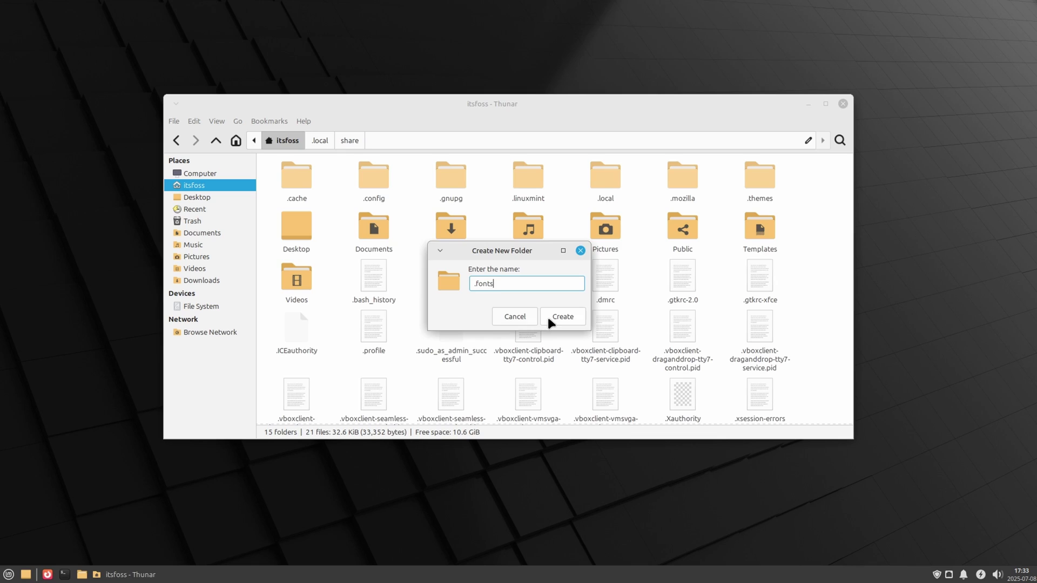
pyautogui.write('onts')
pyautogui.click(549, 320)
# Create a Wallpapers folder inside Pictures, then return home.
pyautogui.click(192, 258)
pyautogui.rightClick(352, 204)
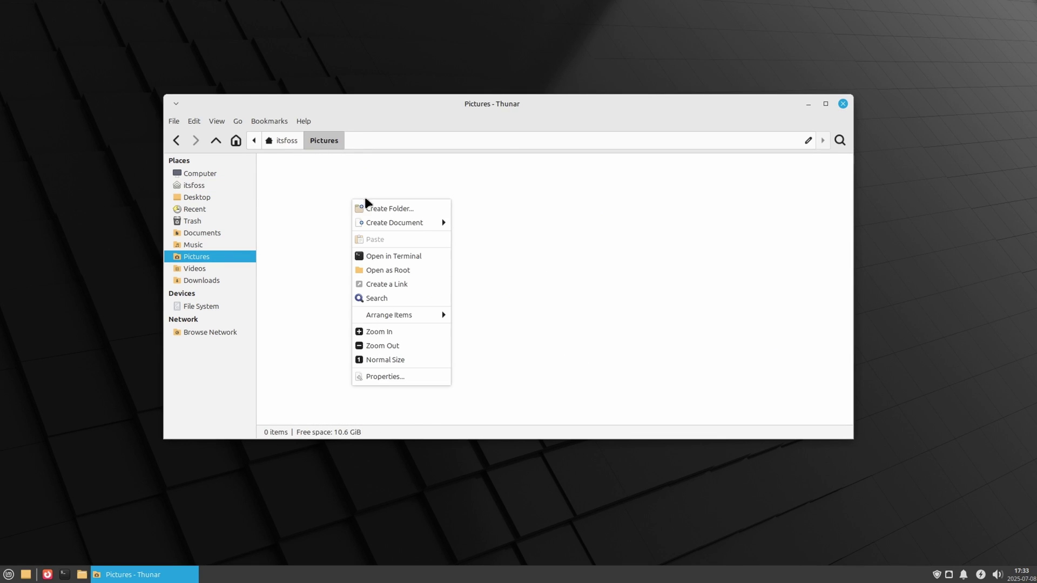
pyautogui.click(378, 207)
pyautogui.write('Wallpapers')
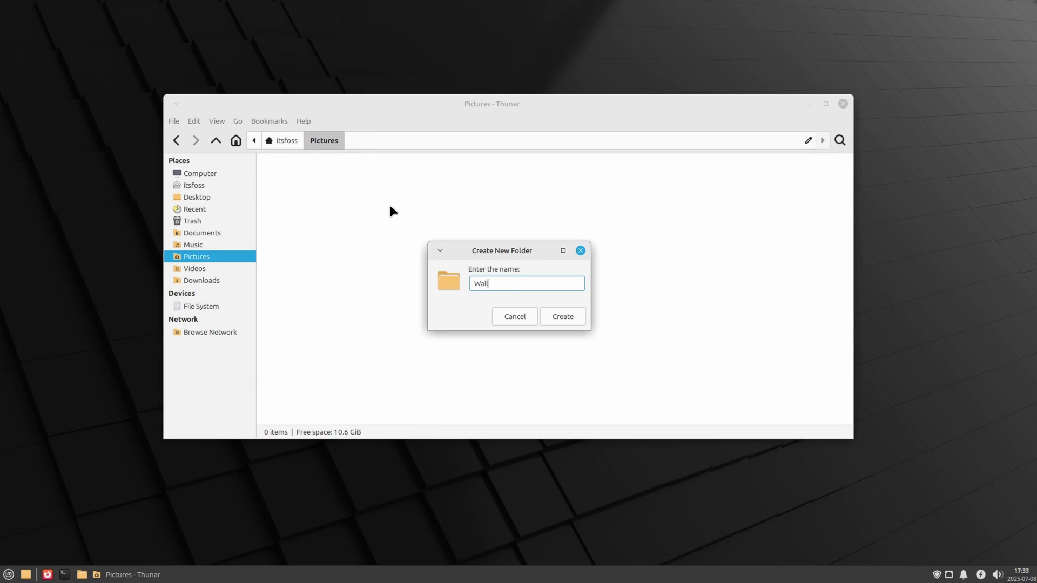
pyautogui.click(560, 316)
pyautogui.click(195, 185)
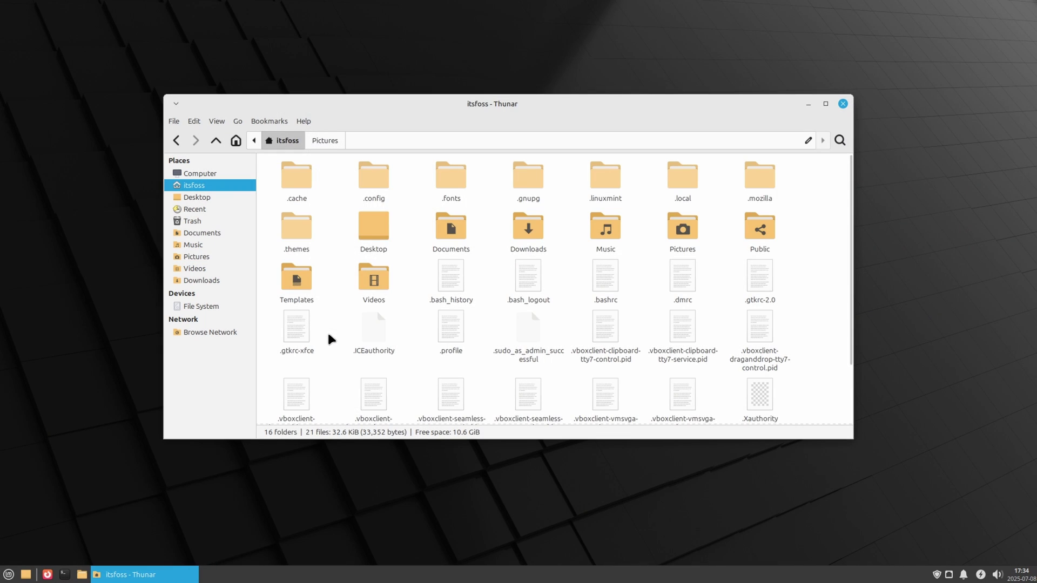
# Move both Nordic-darker theme folders from Downloads into ~/.themes.
pyautogui.click(209, 280)
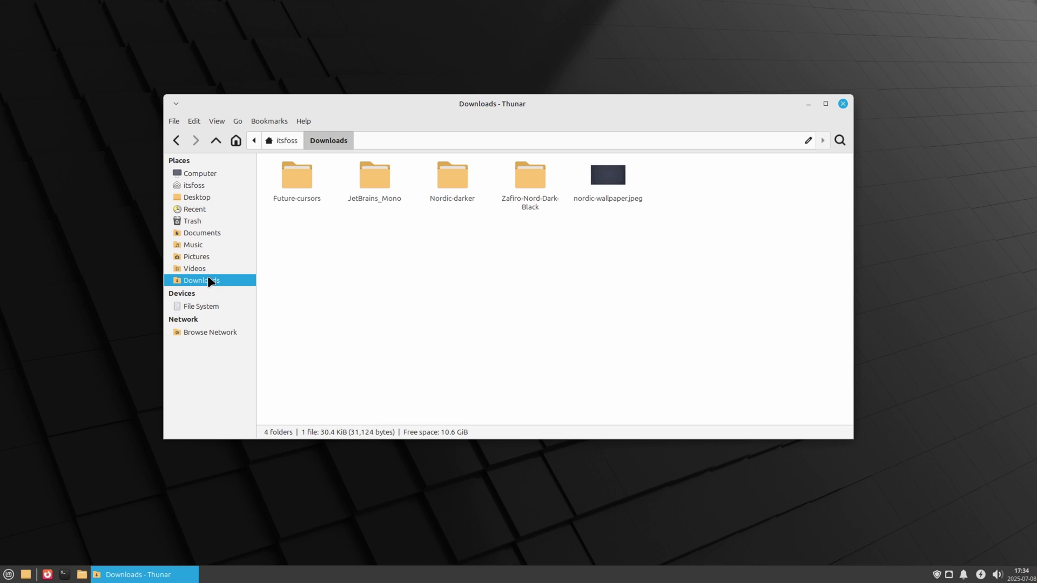
pyautogui.doubleClick(453, 178)
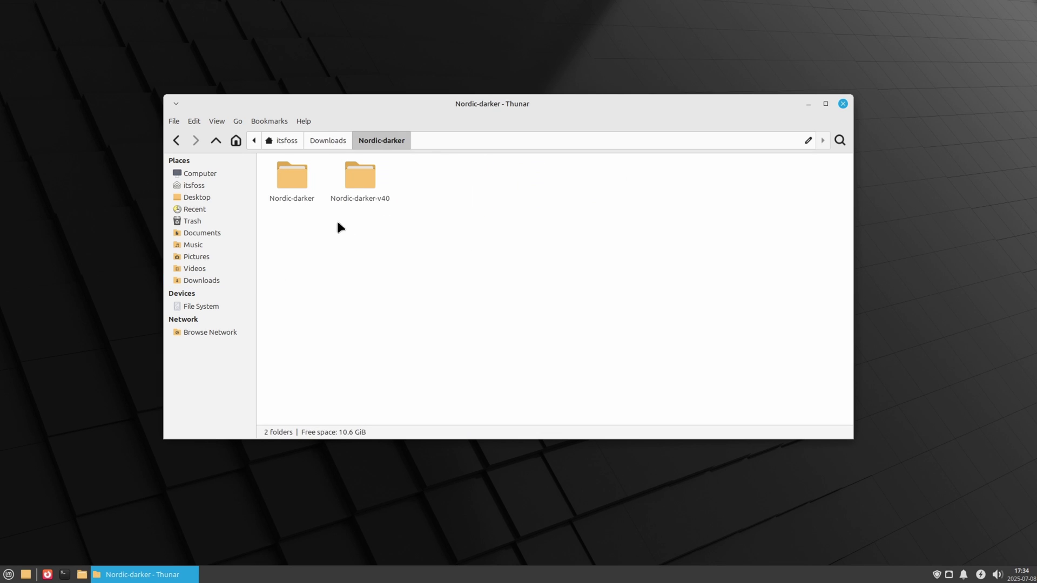
pyautogui.moveTo(289, 221); pyautogui.dragTo(354, 187)
pyautogui.rightClick(354, 185)
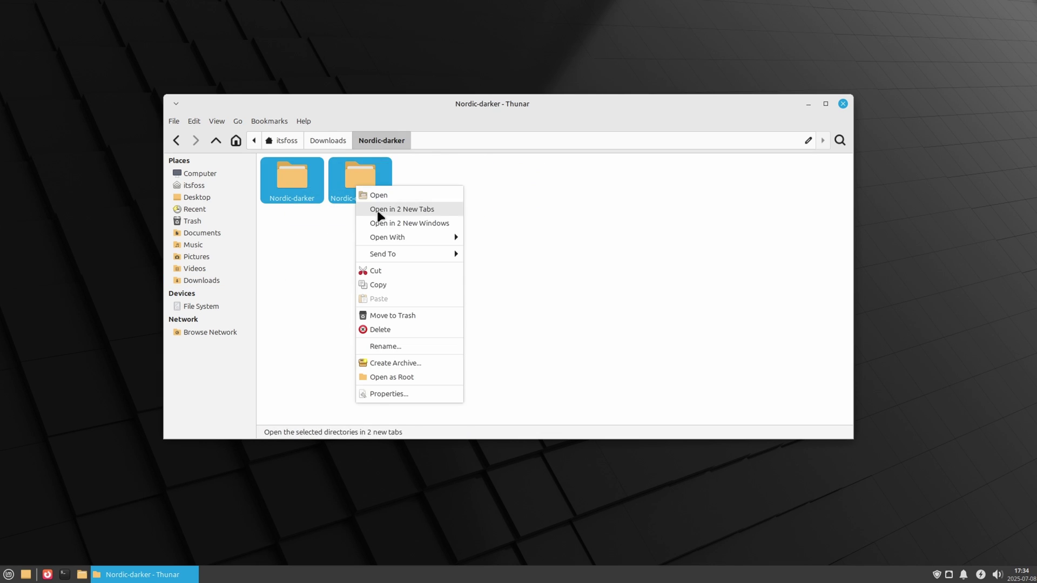
pyautogui.click(387, 269)
pyautogui.click(203, 185)
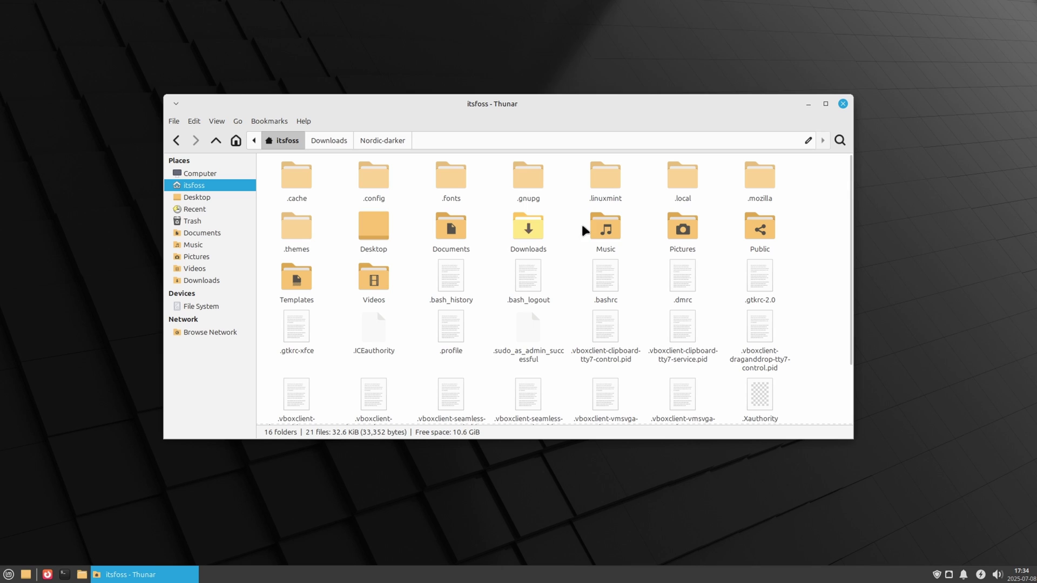
pyautogui.doubleClick(288, 229)
pyautogui.rightClick(312, 223)
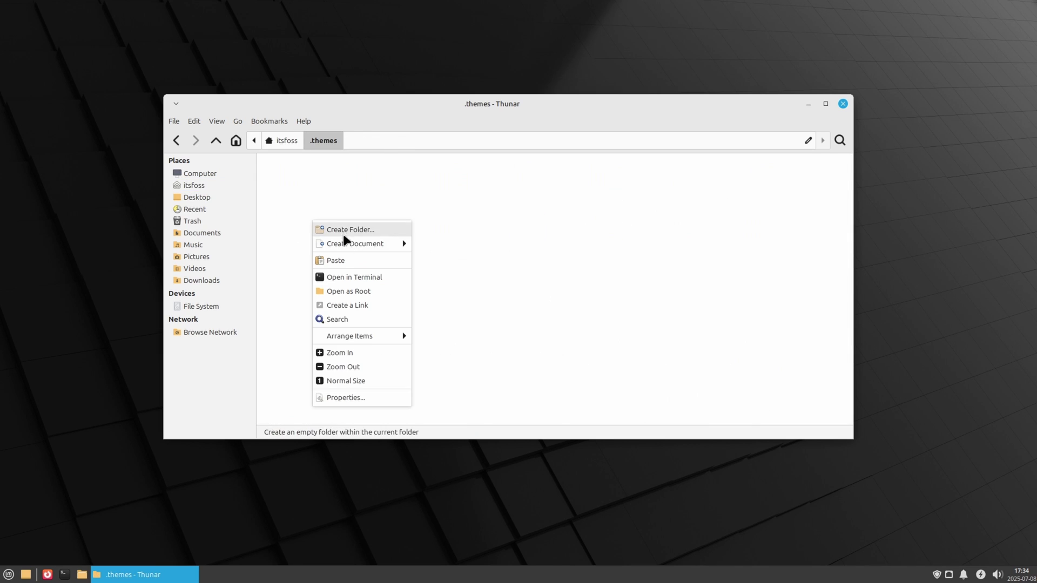
pyautogui.click(335, 258)
# Move Zafiro-Nord-Dark-Black and the Future-cursors folder into ~/.local/share/icons.
pyautogui.click(202, 280)
pyautogui.rightClick(529, 174)
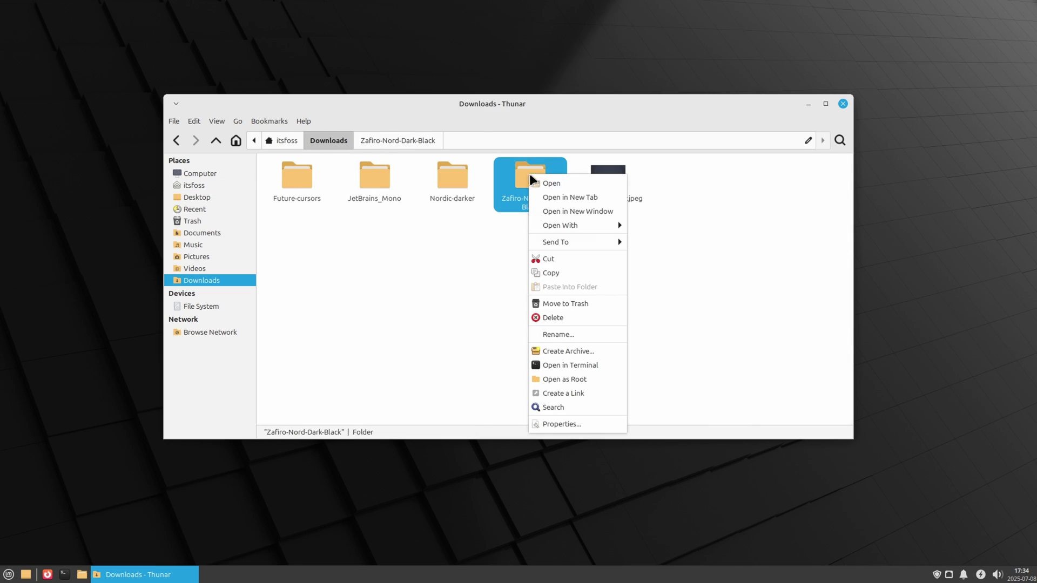
pyautogui.click(553, 263)
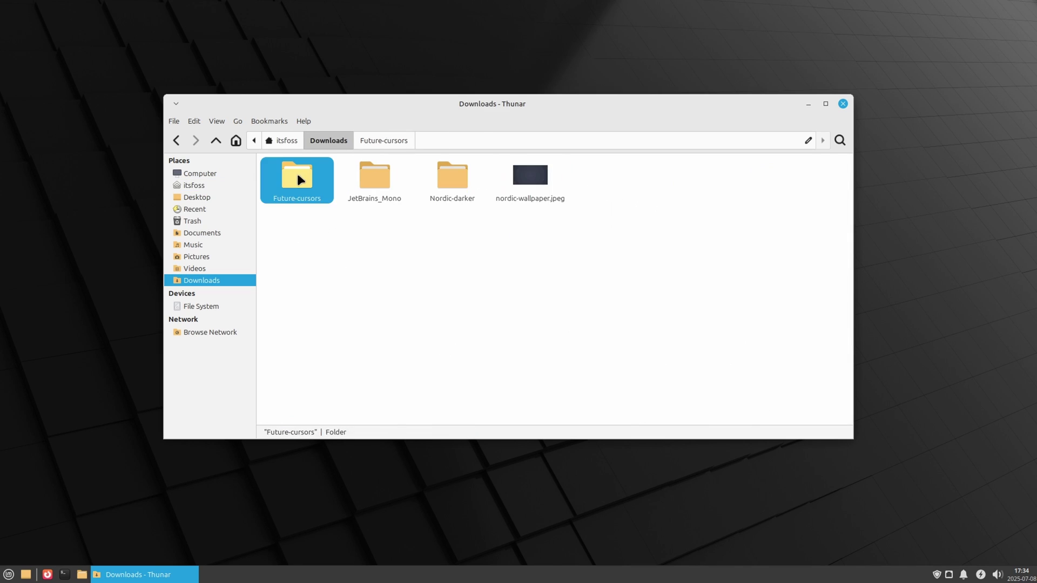
pyautogui.rightClick(297, 173)
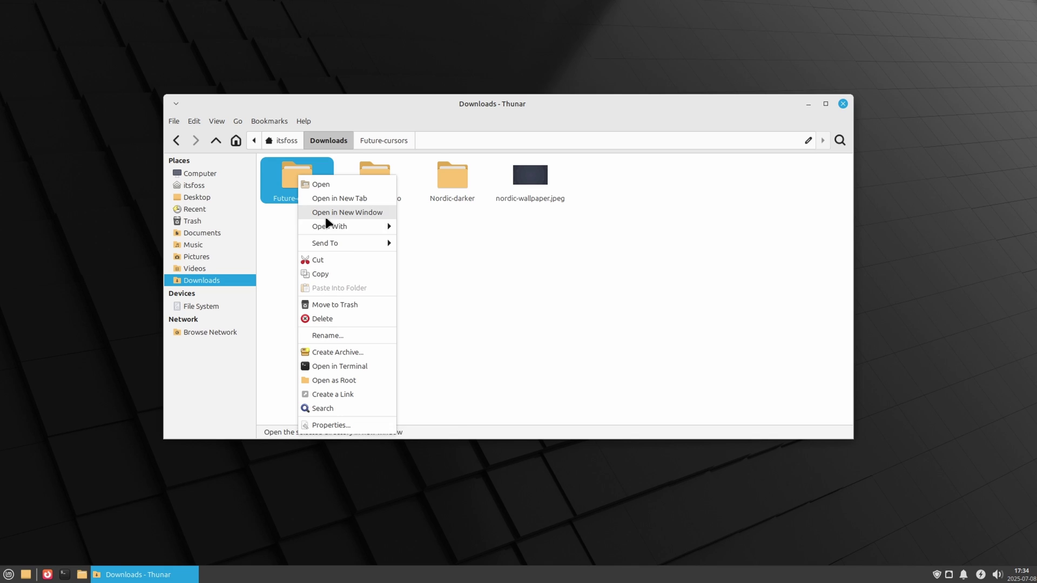
pyautogui.click(317, 261)
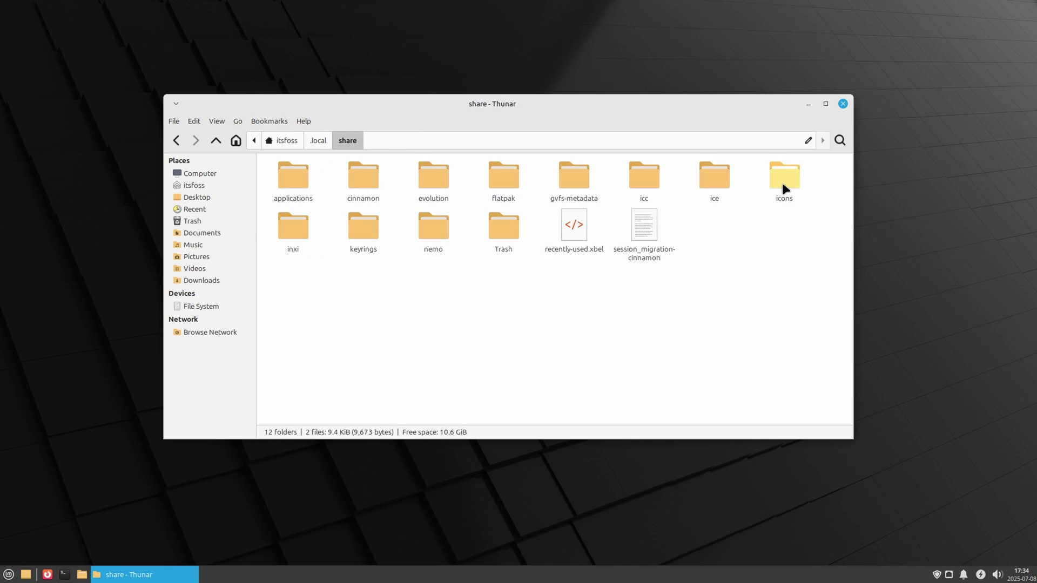
pyautogui.doubleClick(784, 188)
pyautogui.rightClick(410, 246)
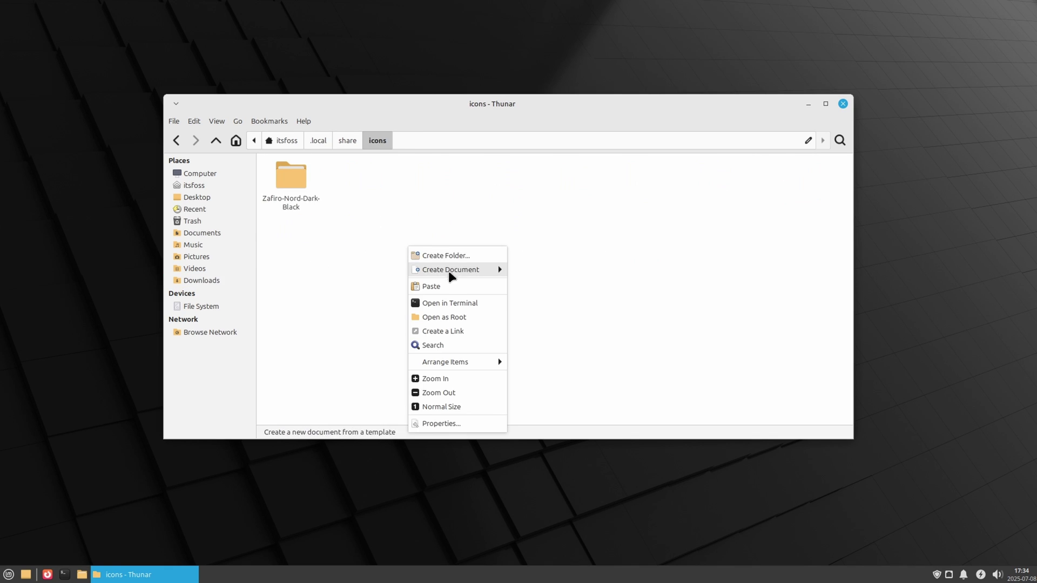
pyautogui.click(439, 284)
# Copy the 16 static JetBrainsMono font files into ~/.fonts.
pyautogui.click(202, 281)
pyautogui.doubleClick(299, 184)
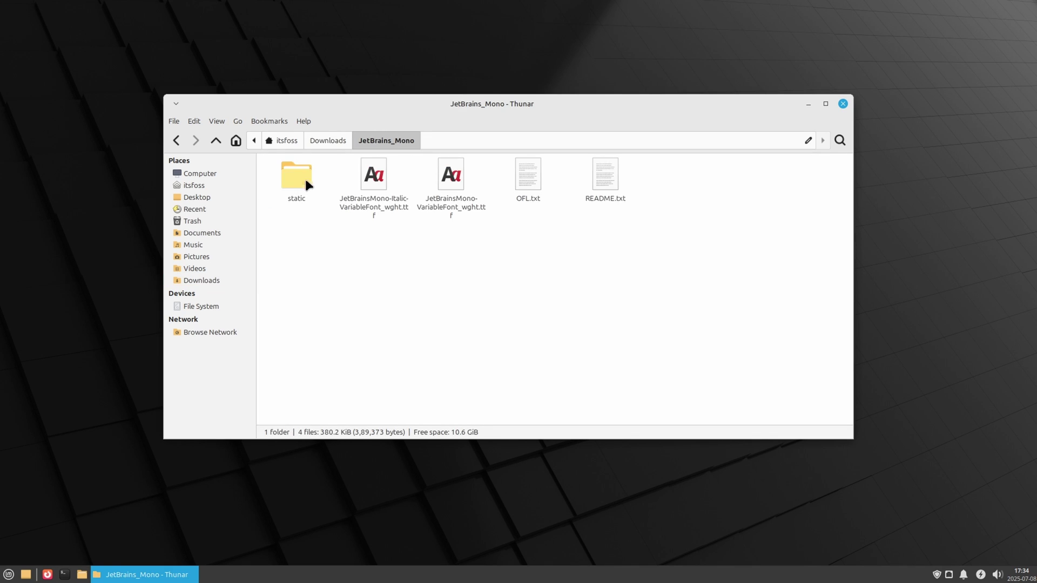
pyautogui.doubleClick(298, 184)
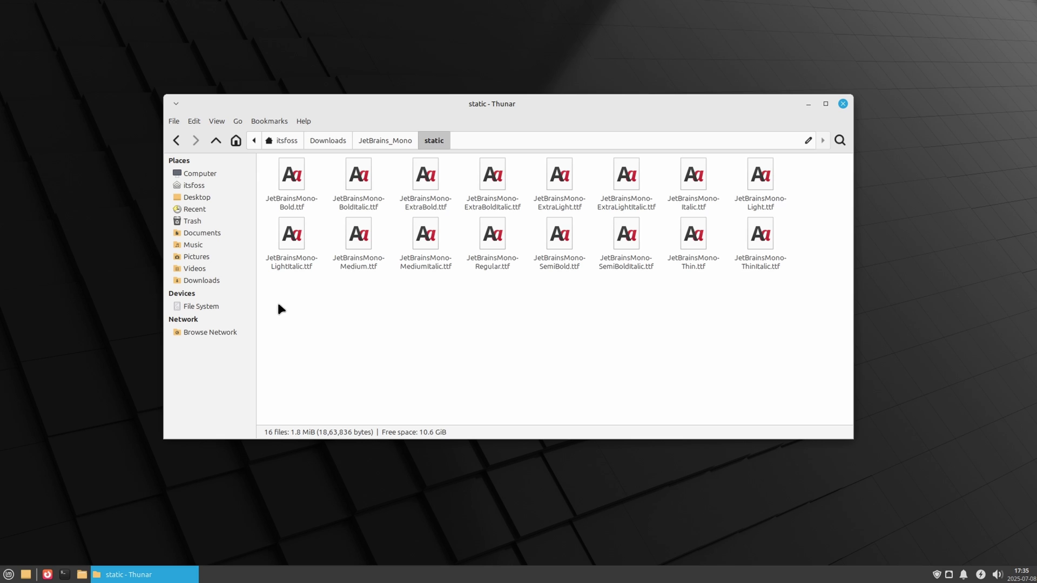
pyautogui.moveTo(278, 304); pyautogui.dragTo(749, 173)
pyautogui.rightClick(748, 173)
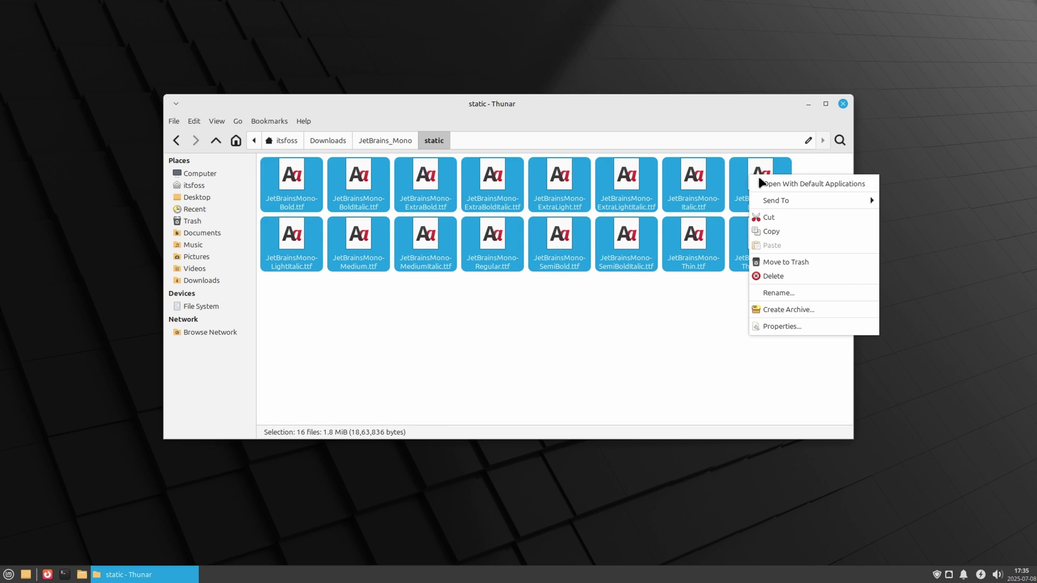
pyautogui.click(770, 231)
pyautogui.rightClick(429, 194)
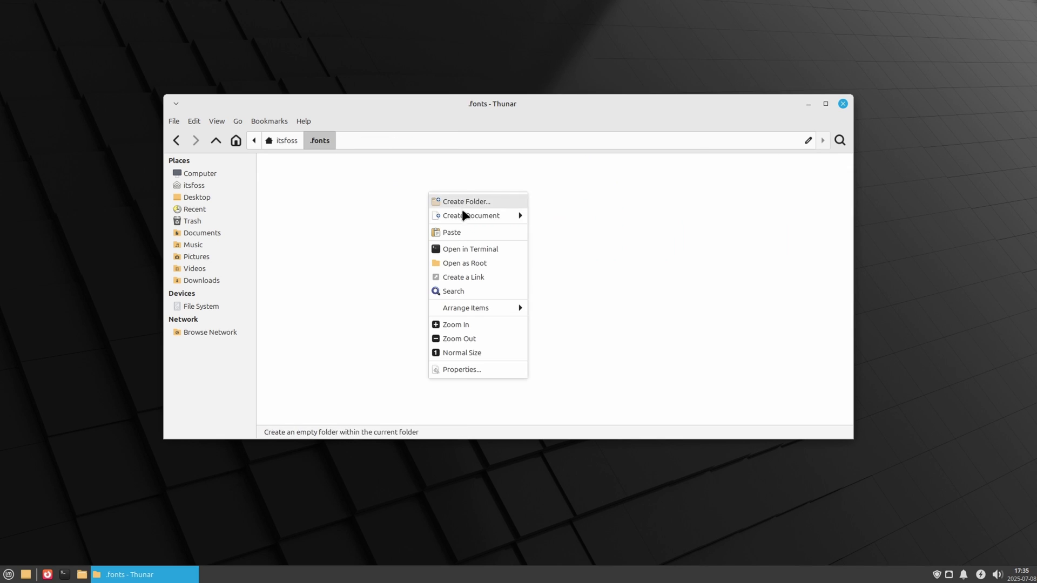
pyautogui.click(458, 226)
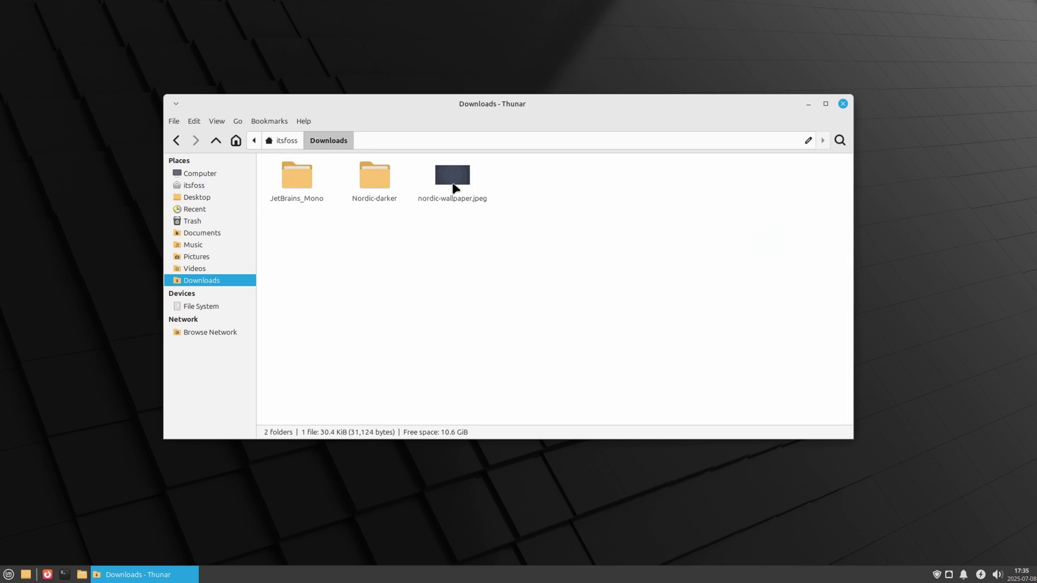
# Move nordic-wallpaper.jpeg into Pictures/Wallpapers and go back home.
pyautogui.click(451, 181)
pyautogui.rightClick(448, 174)
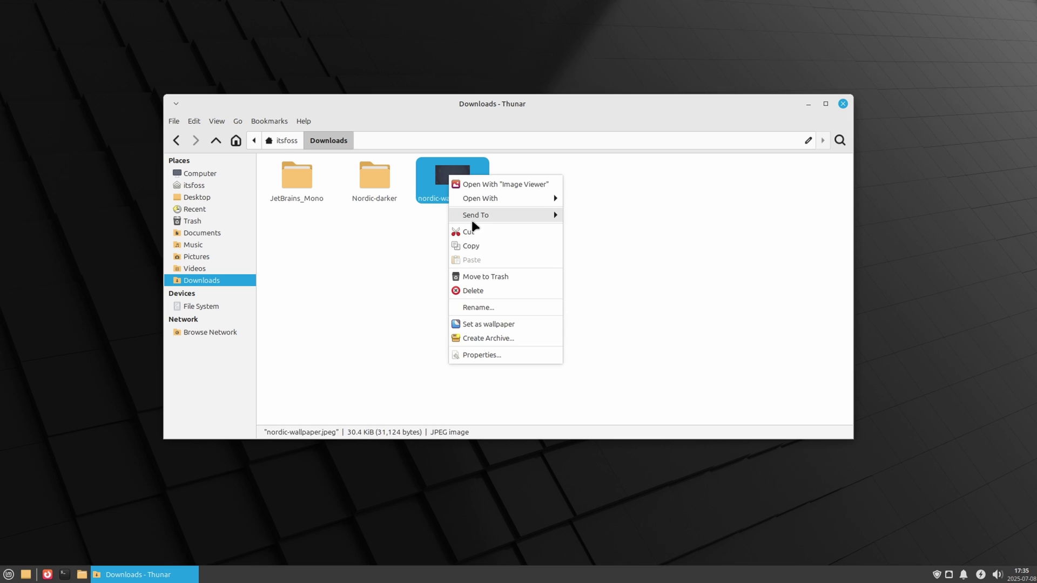
pyautogui.click(471, 228)
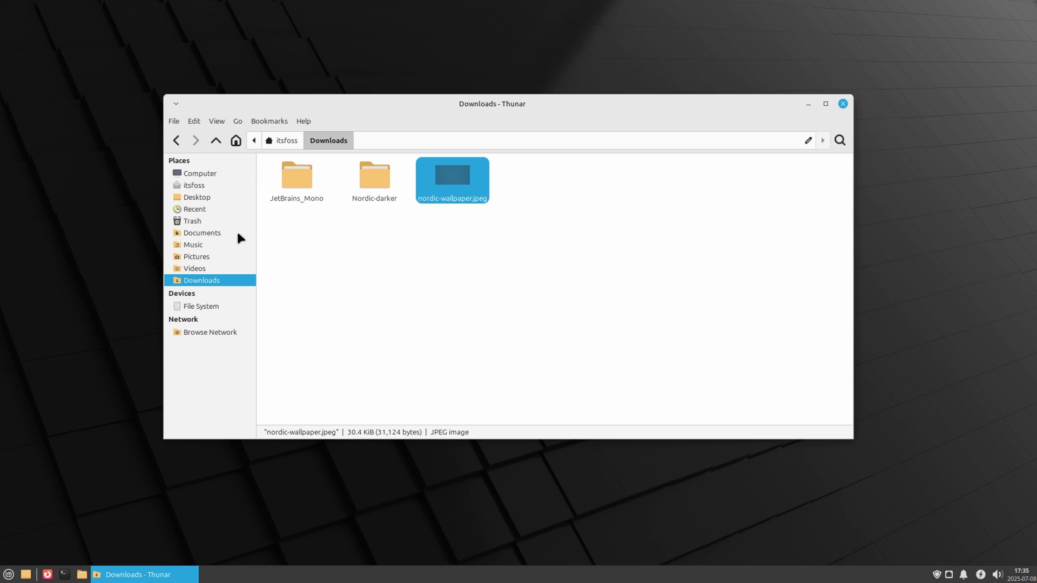
pyautogui.click(197, 258)
pyautogui.doubleClick(285, 197)
pyautogui.rightClick(327, 204)
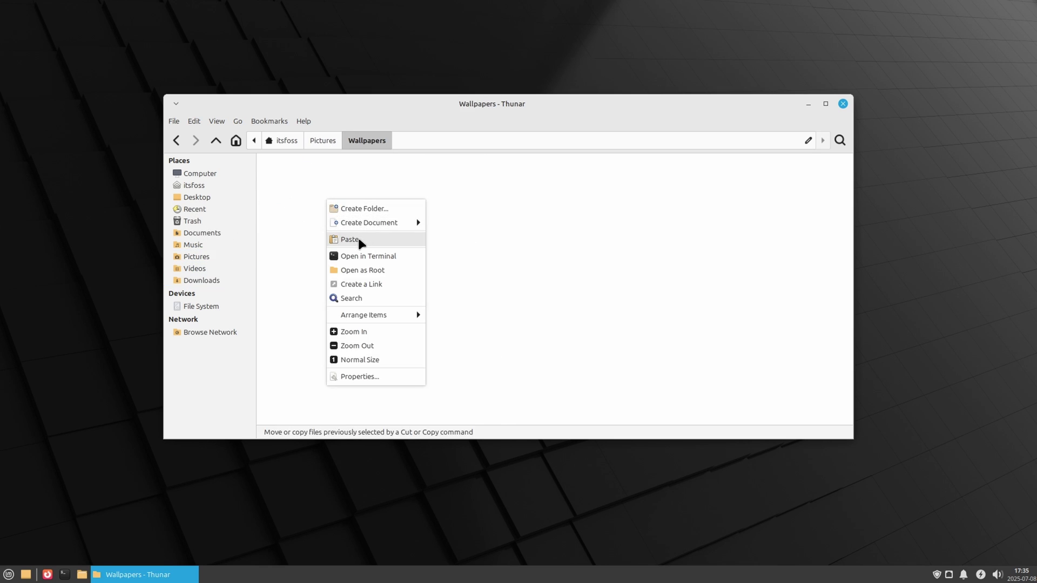
pyautogui.click(359, 241)
pyautogui.click(426, 261)
pyautogui.click(189, 186)
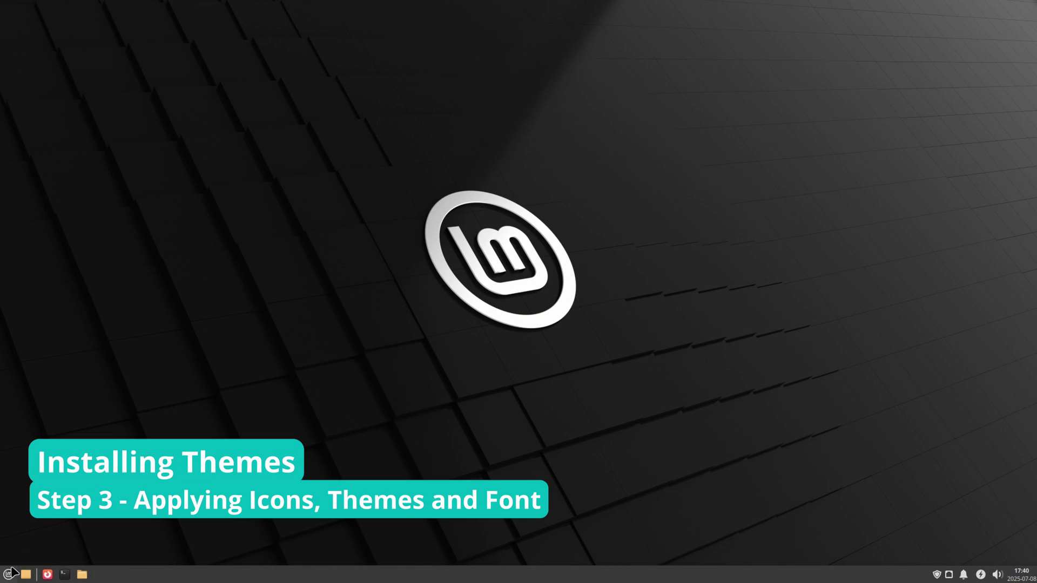
# Launch Appearance via a menu search for 'appea', select the Nordic-darker style, then view icon themes.
pyautogui.click(10, 573)
pyautogui.write('appea')
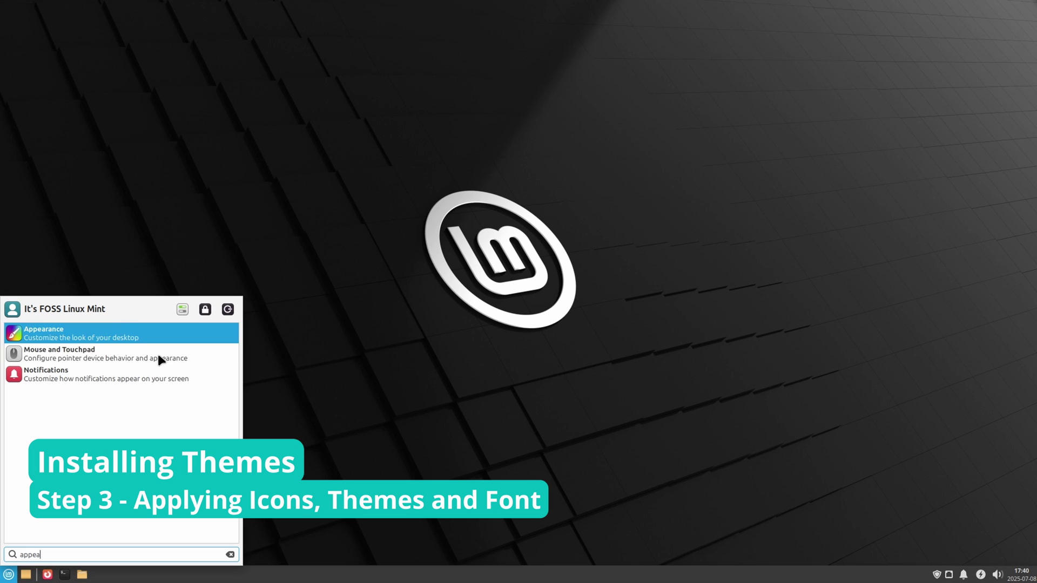
pyautogui.click(97, 330)
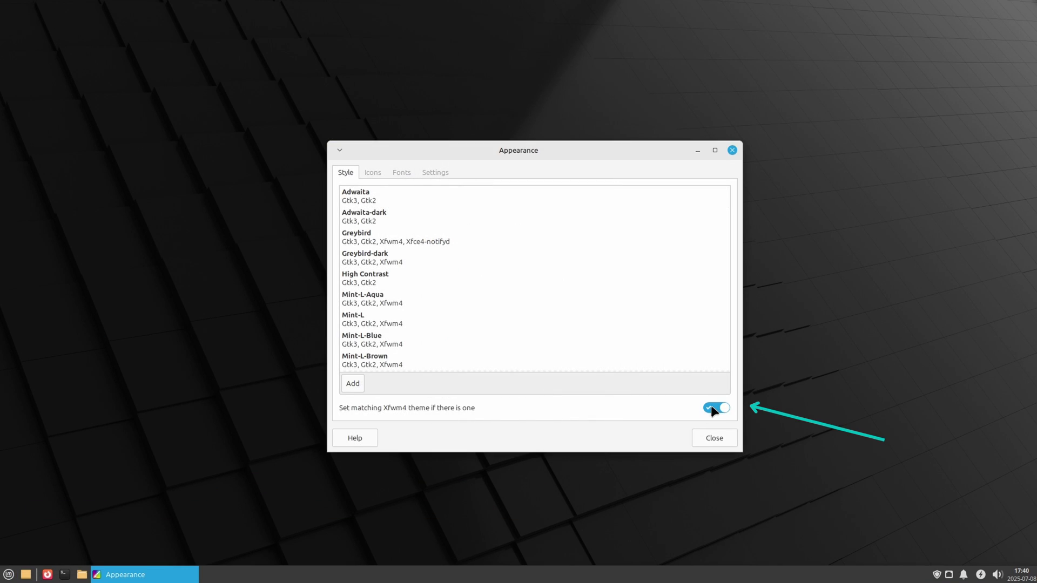
pyautogui.scroll(-15, 390, 261)
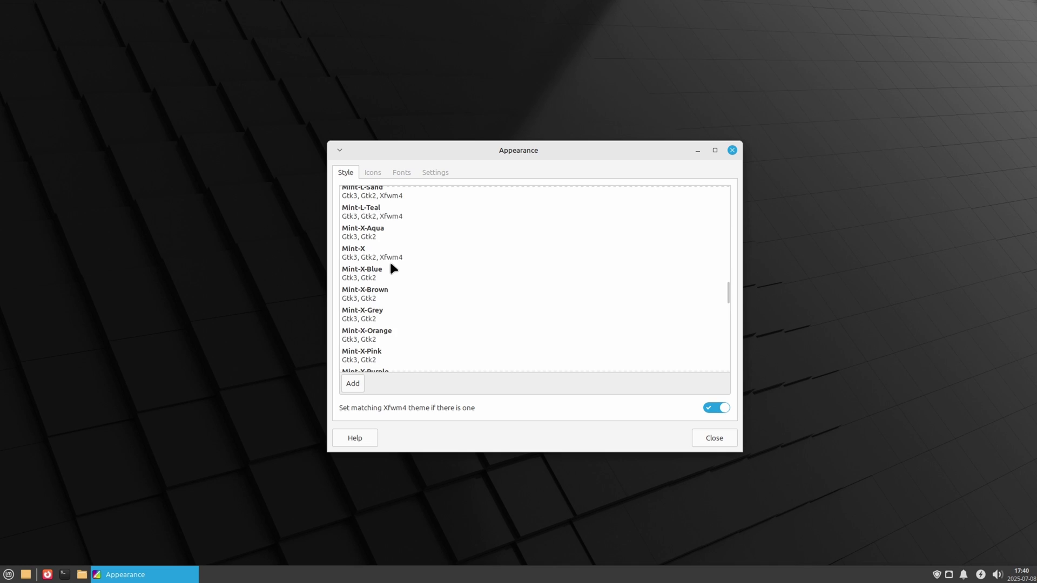
pyautogui.click(361, 336)
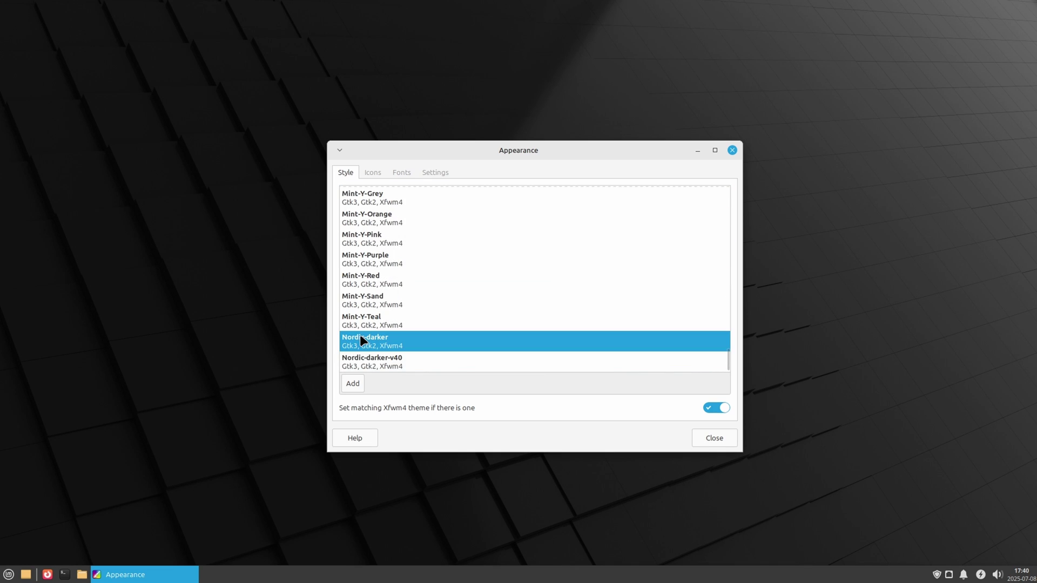
pyautogui.click(377, 173)
pyautogui.scroll(-20, 388, 381)
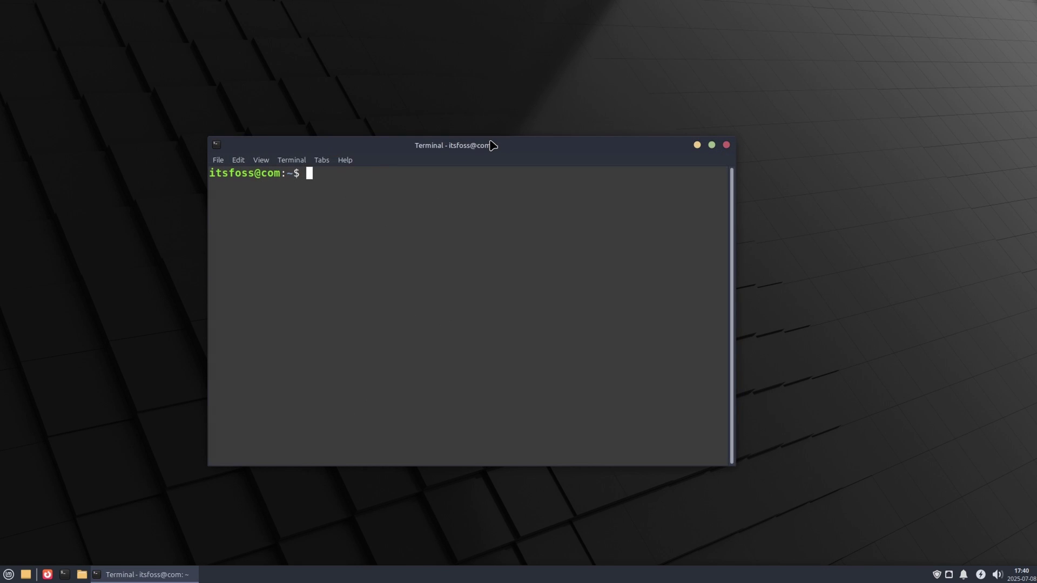
# Run gtk-update-icon-cache on ~/.local/share/icons/Zafiro-Nord-Dark-Black/ and check the success message.
pyautogui.write('pdate-icon-cache /home/itsfoss/.local/share/icons/Zafiro-Nord-Dark-Black/')
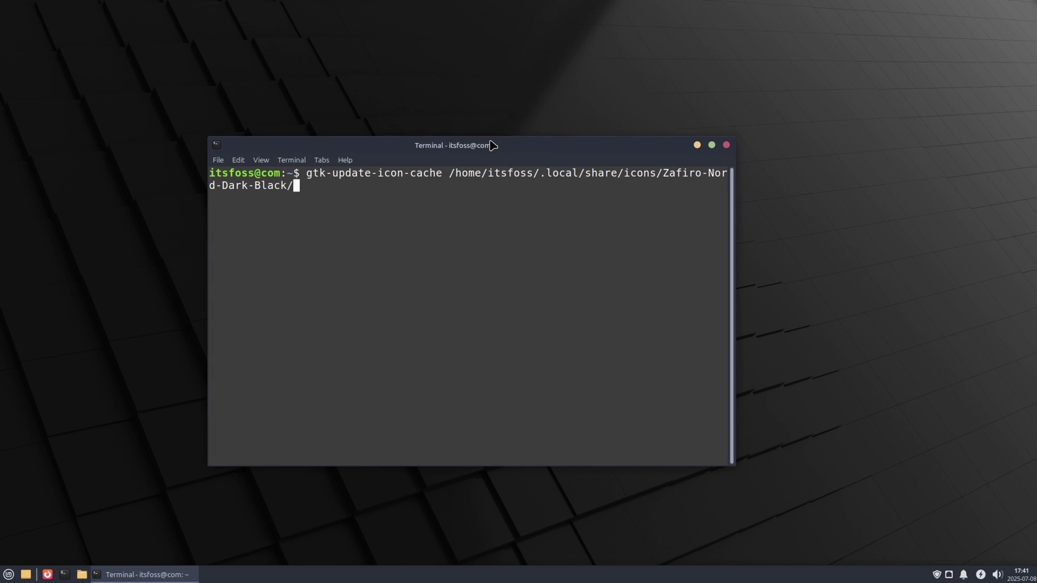
pyautogui.press('Return')
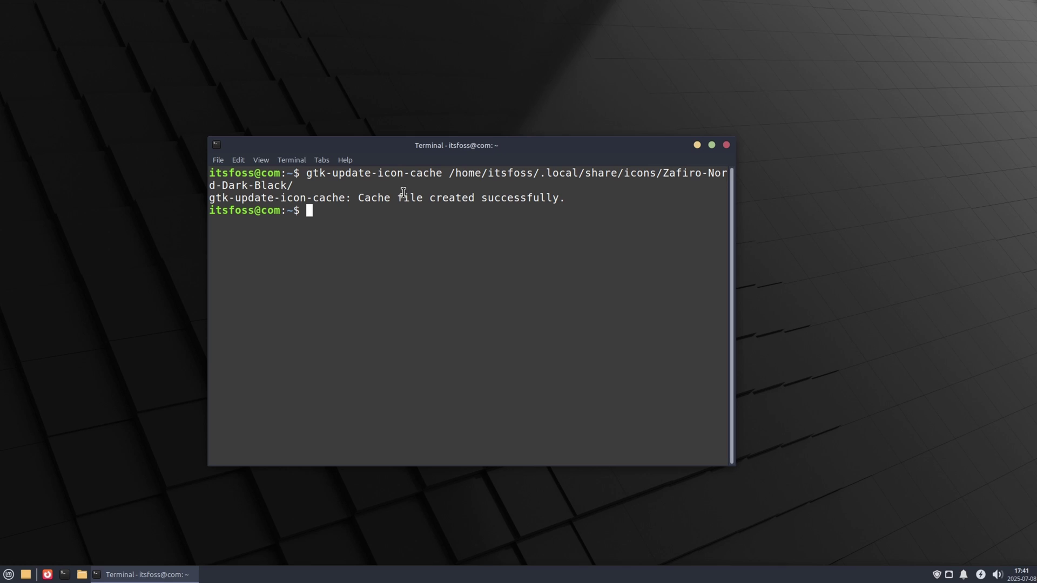
pyautogui.tripleClick(397, 195)
pyautogui.click(389, 200)
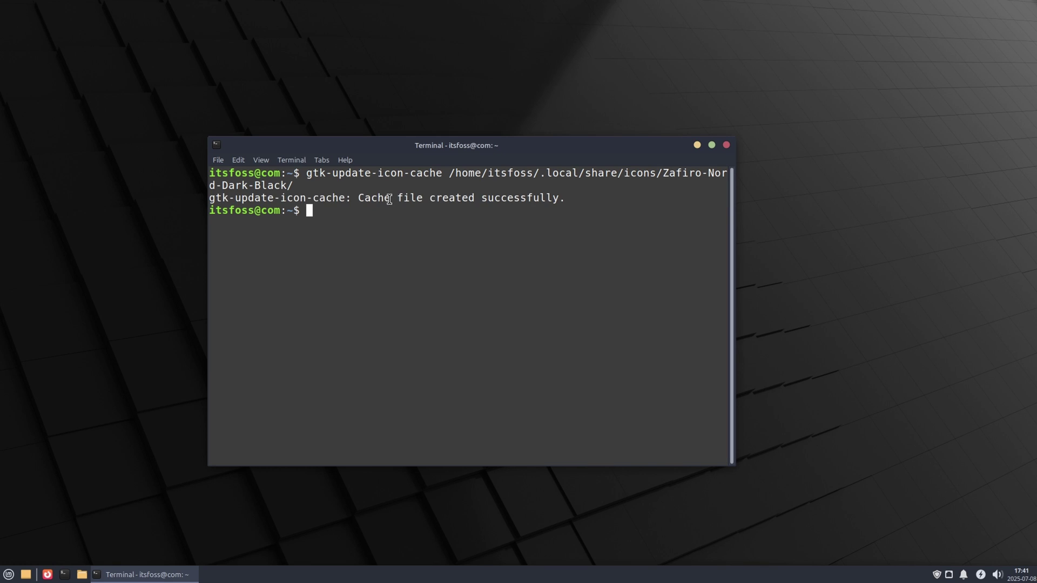
# Close the terminal and apply the Zafiro-Nord-Dark-Black icon theme in Appearance.
pyautogui.click(727, 144)
pyautogui.press('super')
pyautogui.click(153, 340)
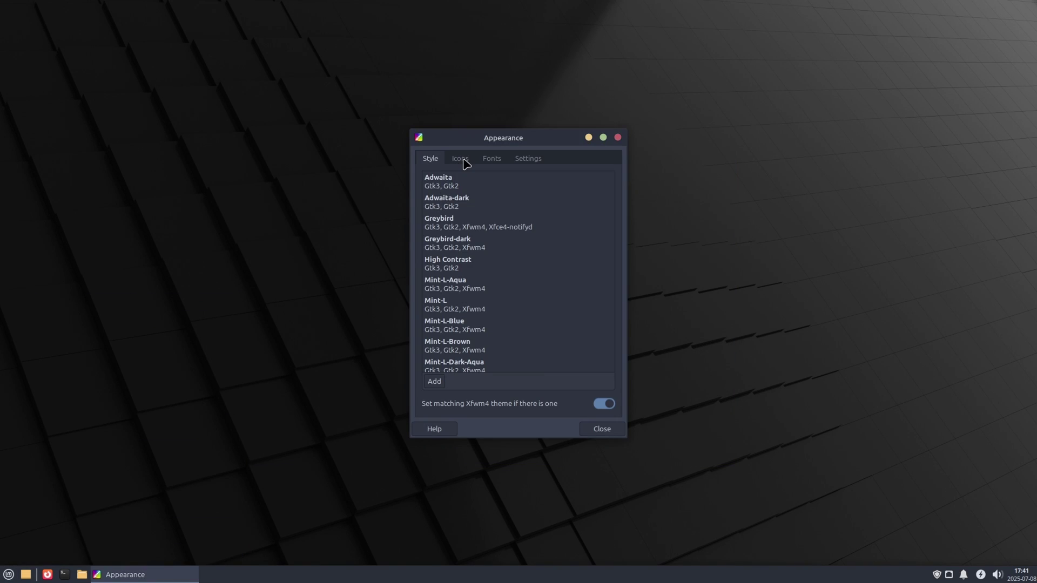
pyautogui.click(466, 164)
pyautogui.scroll(-10, 467, 316)
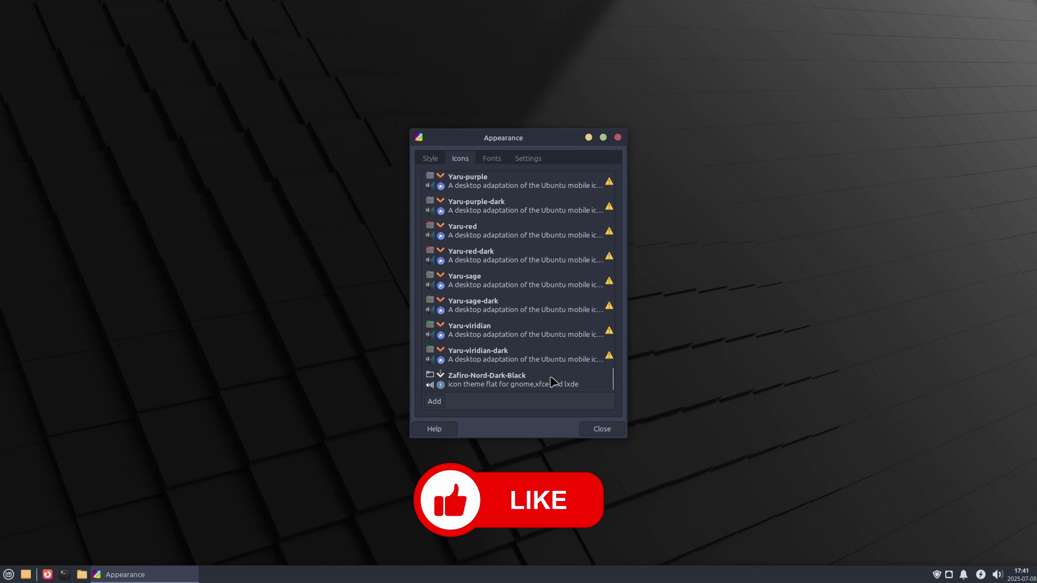
pyautogui.click(594, 385)
# Set the default font to JetBrains Mono Regular at size 12.
pyautogui.click(493, 159)
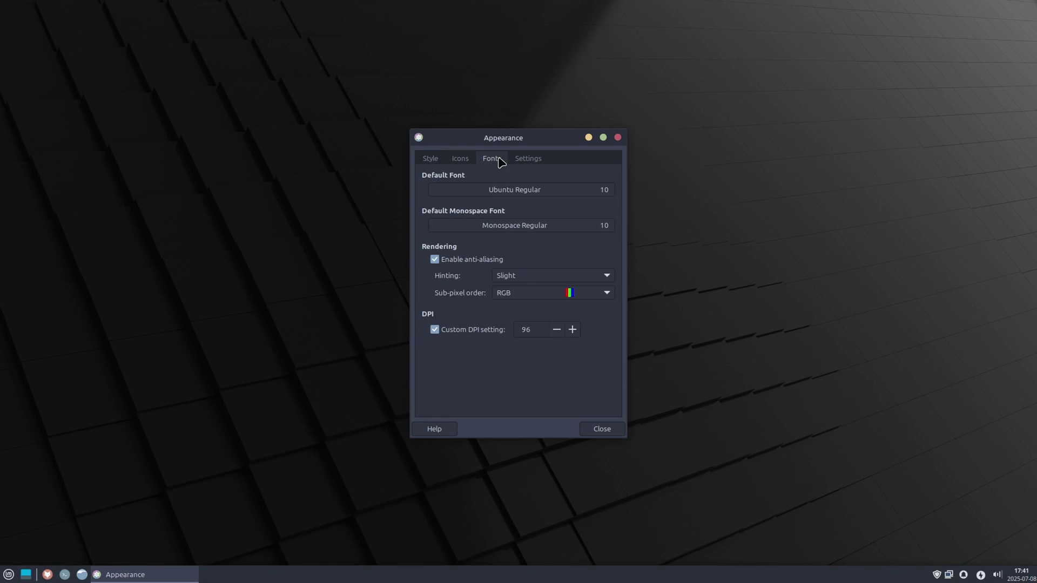
pyautogui.click(489, 190)
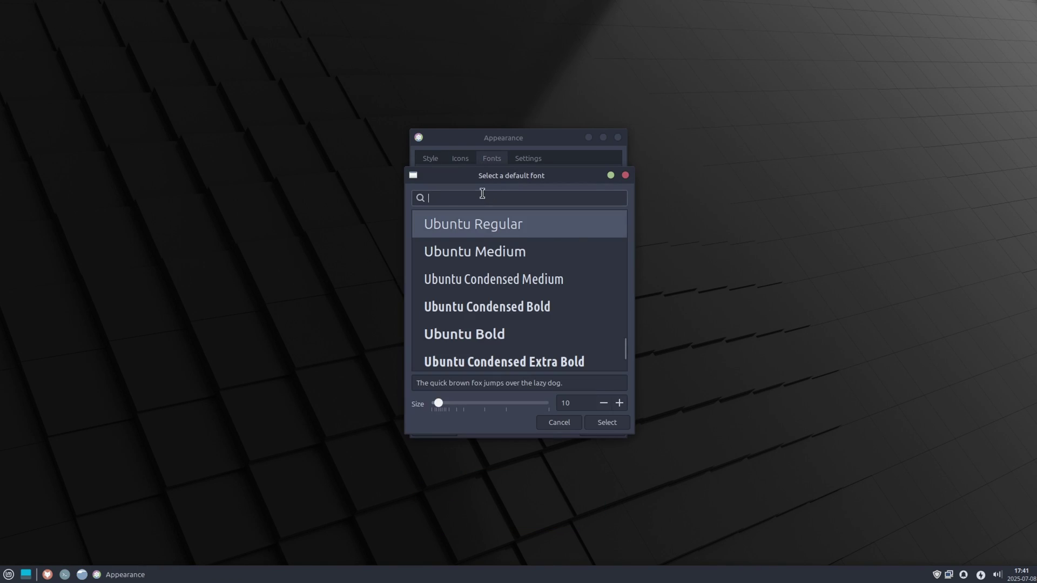
pyautogui.write('jetbrains')
pyautogui.click(547, 314)
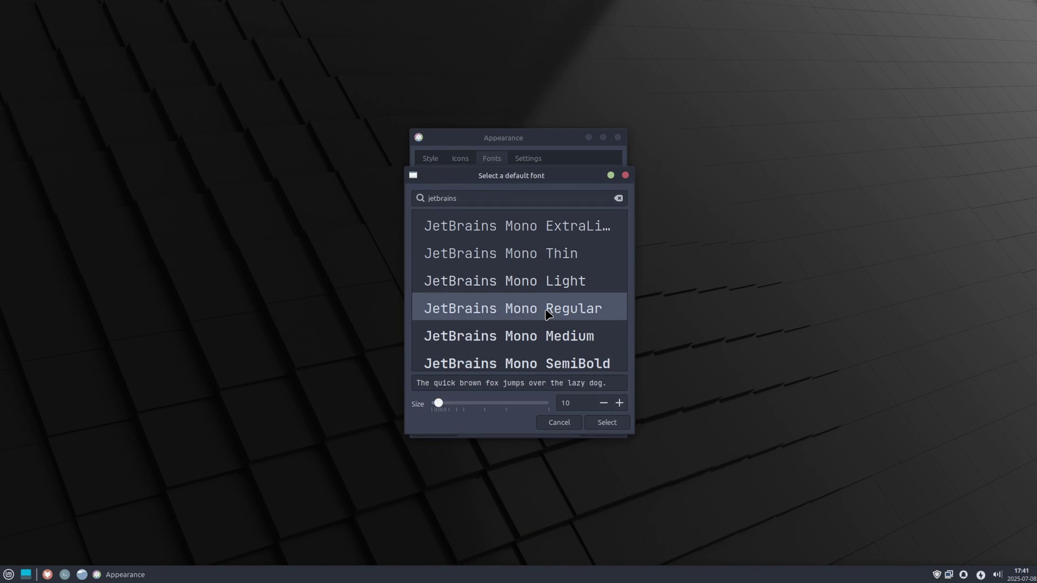
pyautogui.click(619, 404)
pyautogui.click(620, 403)
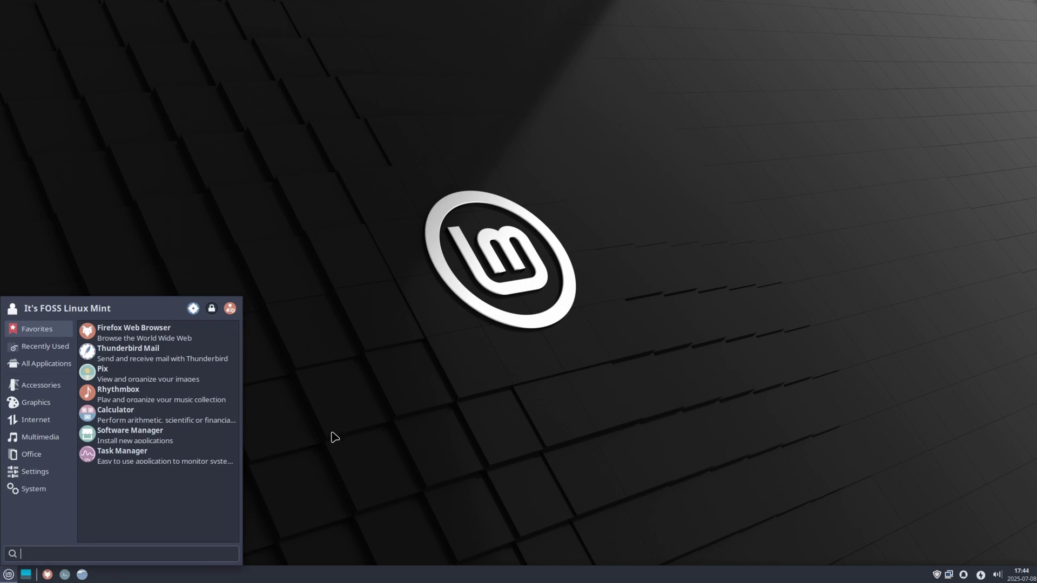
# Choose Future Cursors as the cursor theme in Mouse and Touchpad settings.
pyautogui.write('mouse')
pyautogui.click(65, 334)
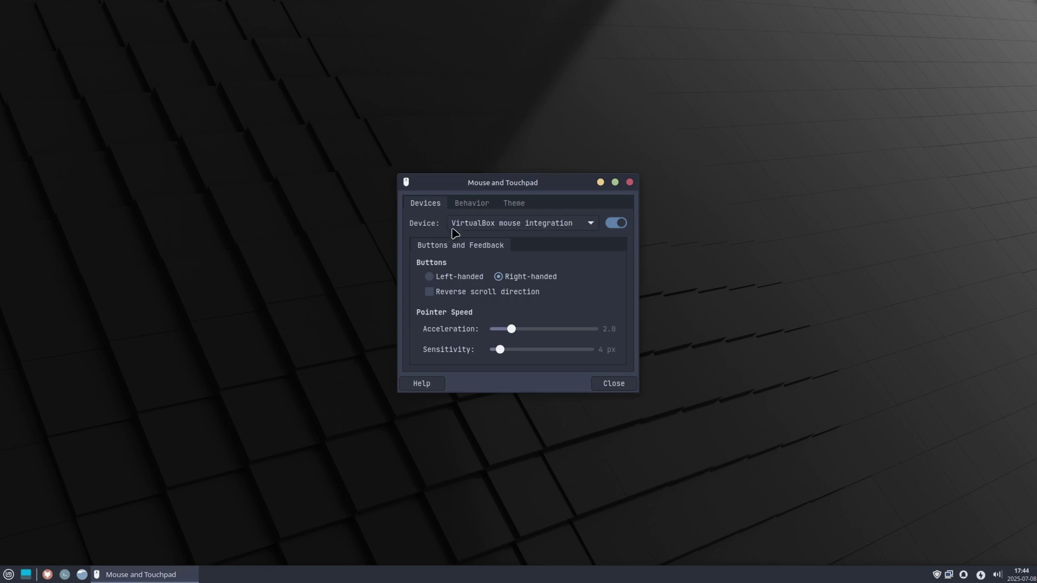
pyautogui.click(514, 205)
pyautogui.scroll(-1, 465, 286)
pyautogui.click(456, 311)
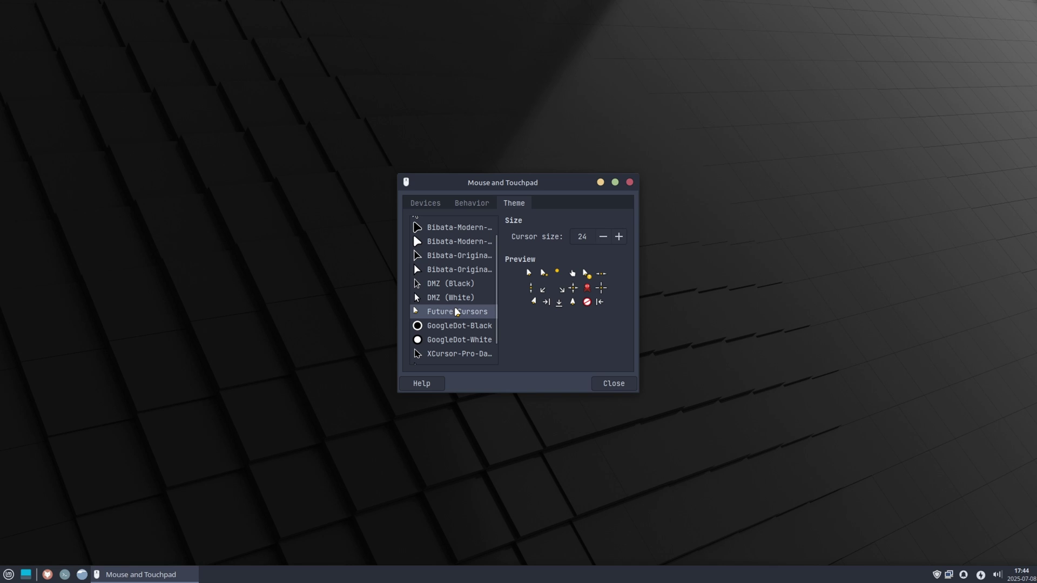
pyautogui.click(614, 384)
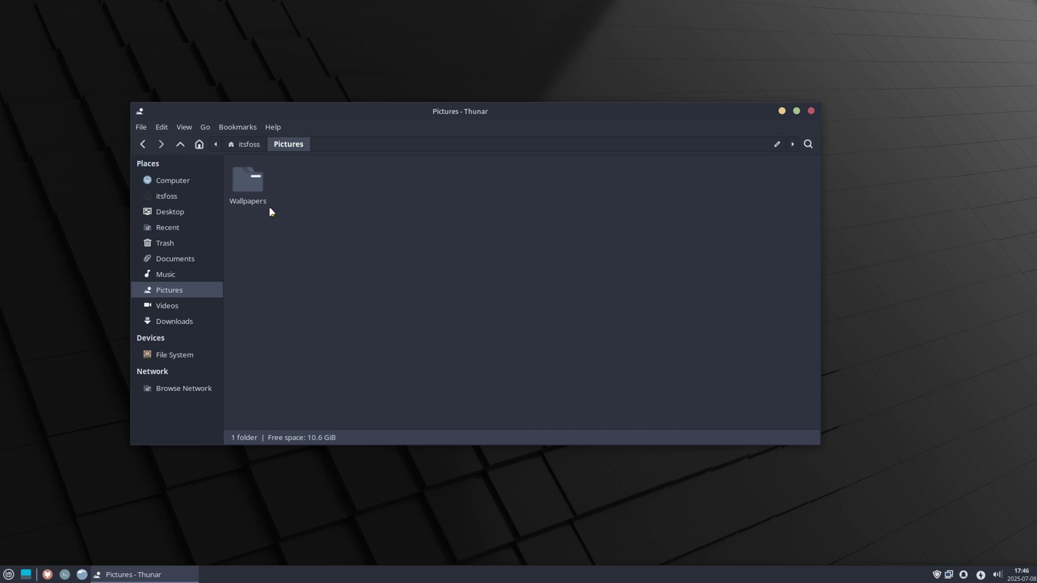
# Set nordic-wallpaper.jpeg from Pictures/Wallpapers as the desktop wallpaper and close Thunar with Ctrl+W.
pyautogui.doubleClick(268, 204)
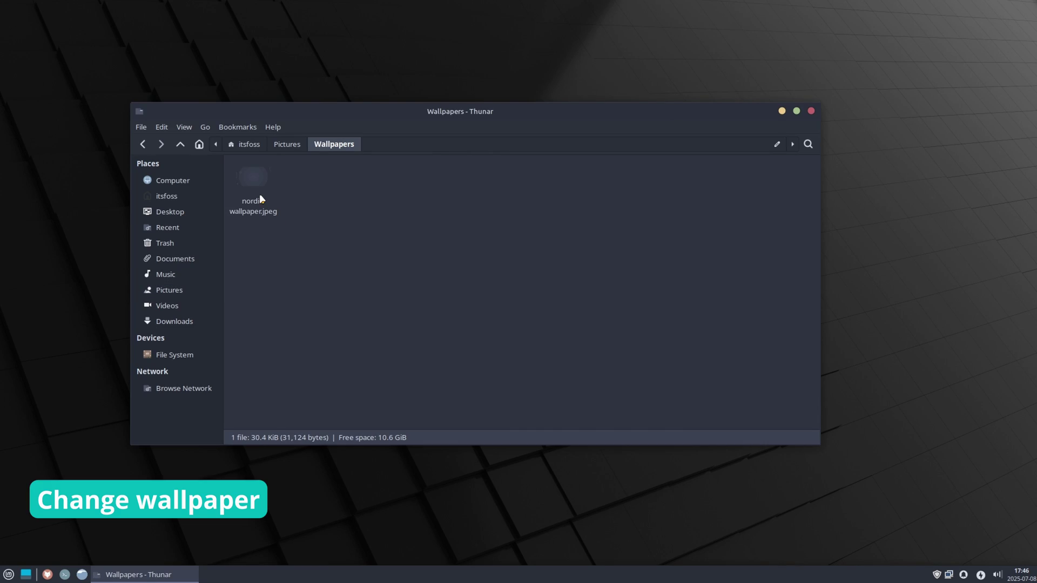
pyautogui.click(257, 180)
pyautogui.rightClick(257, 181)
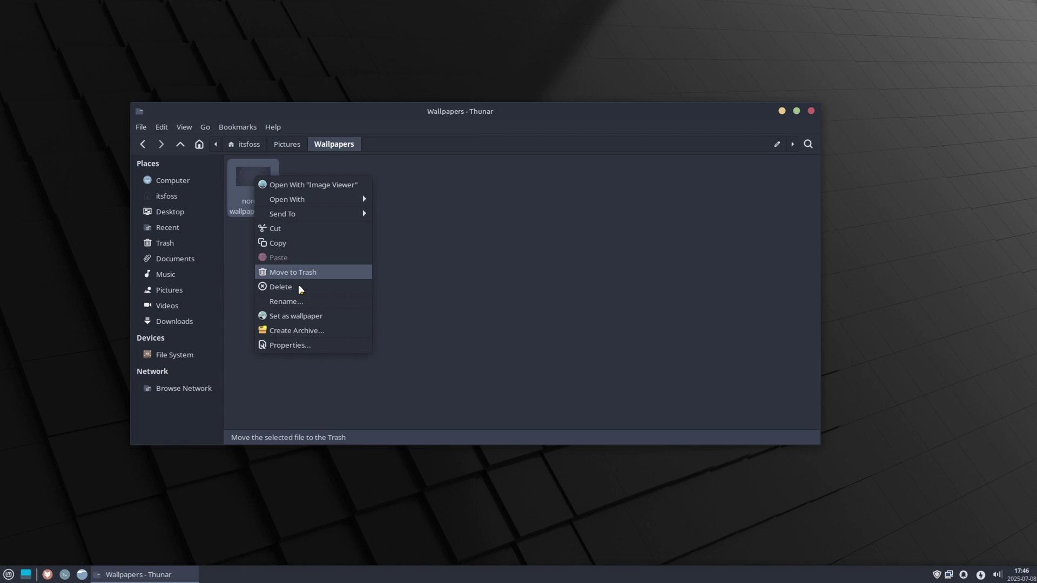
pyautogui.click(301, 318)
pyautogui.hotkey('ctrl', 'w')
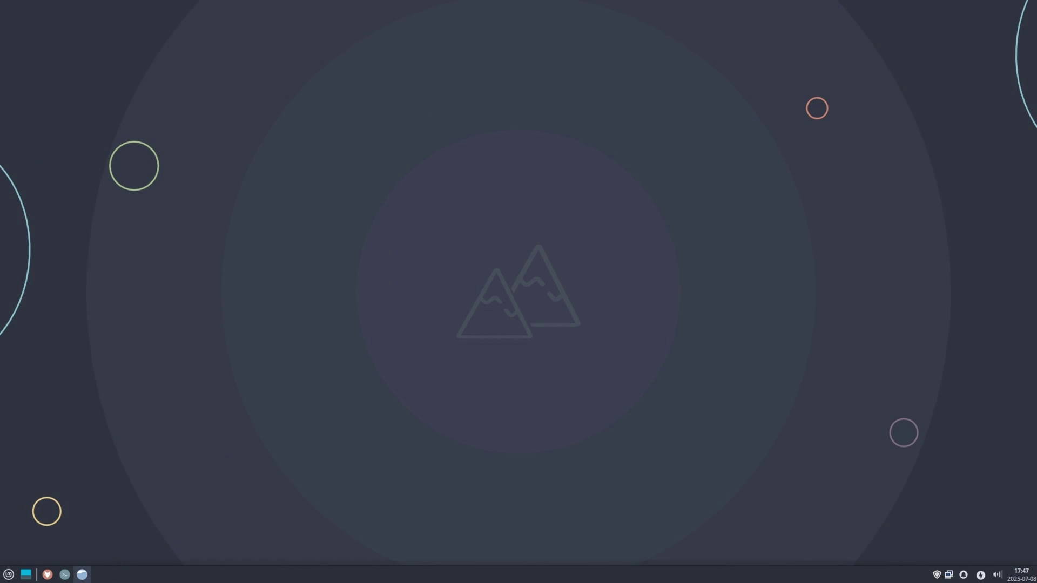
# In a new terminal, run sudo apt install polybar rofi plank to fetch all 14 packages.
pyautogui.click(65, 575)
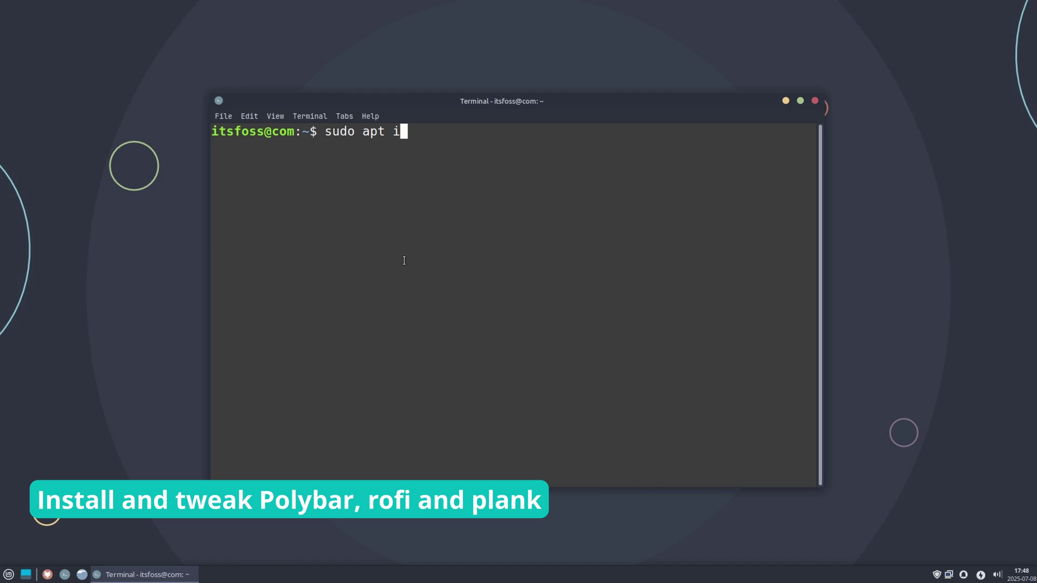
pyautogui.write('ll polybar rofi')
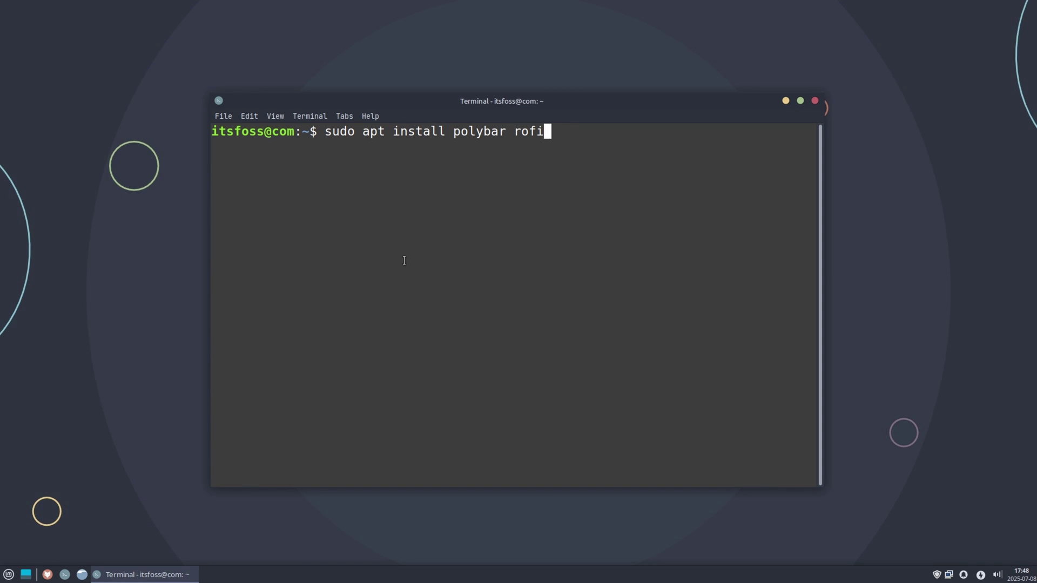
pyautogui.press('Return')
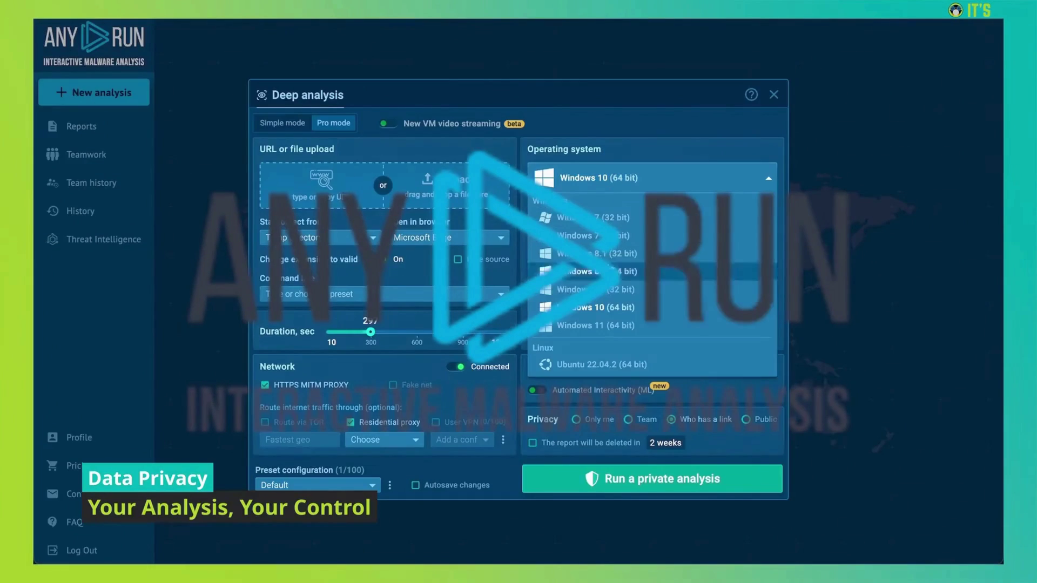
# Start a Windows 10 analysis with the Office software set and Privacy Team sharing, uploading the sample.
pyautogui.click(608, 291)
pyautogui.click(587, 241)
pyautogui.click(573, 270)
pyautogui.click(627, 421)
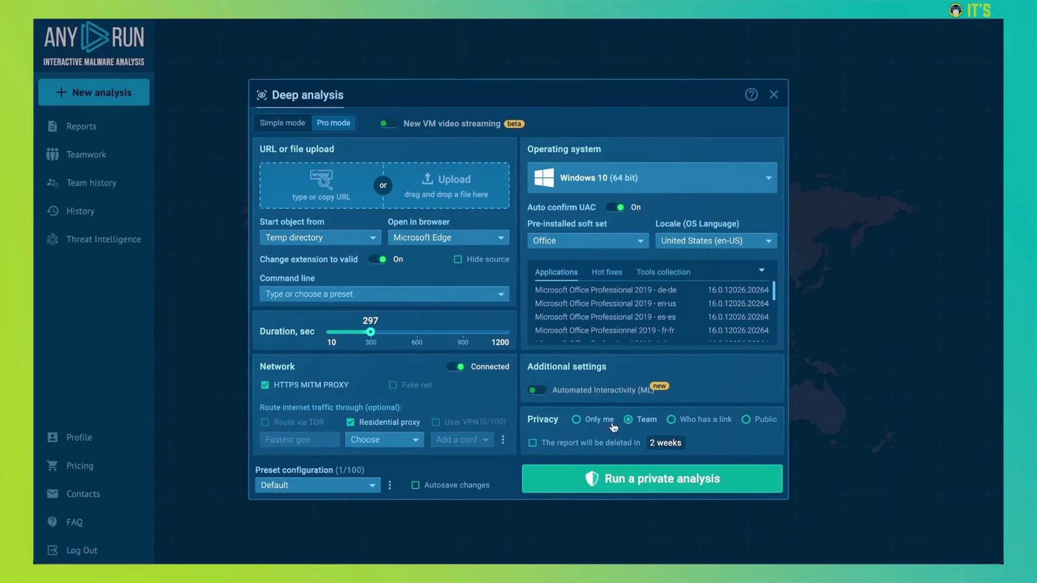
pyautogui.click(656, 489)
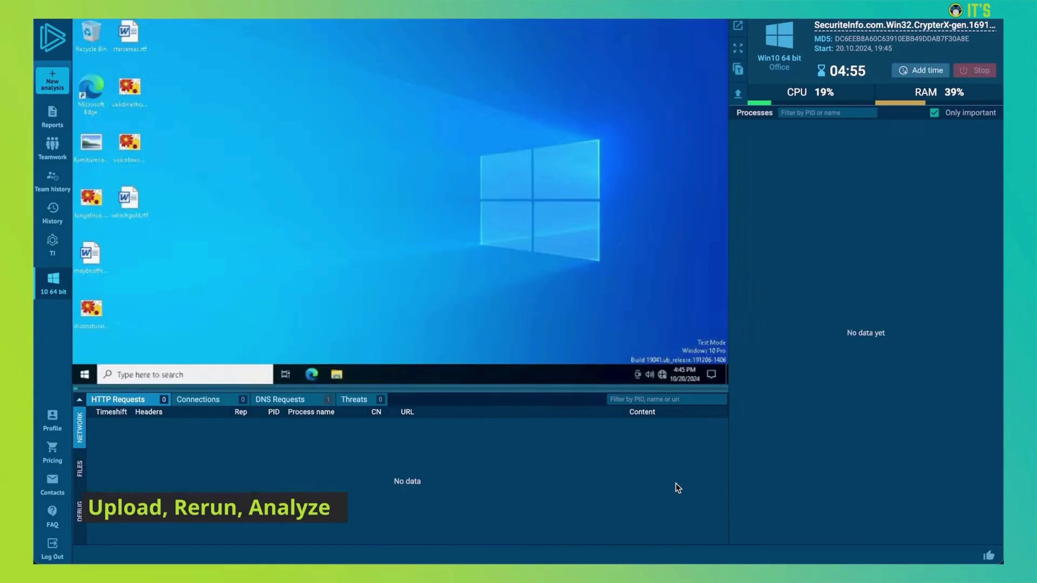
# Browse the sandbox Downloads folder and review the sample process's advanced details and file hashes.
pyautogui.click(337, 374)
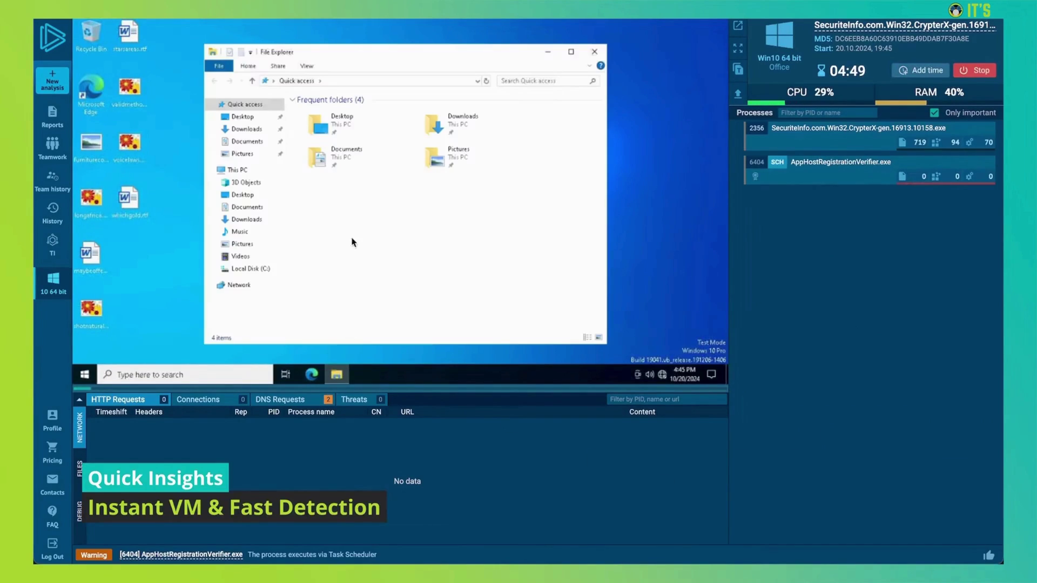
pyautogui.doubleClick(479, 127)
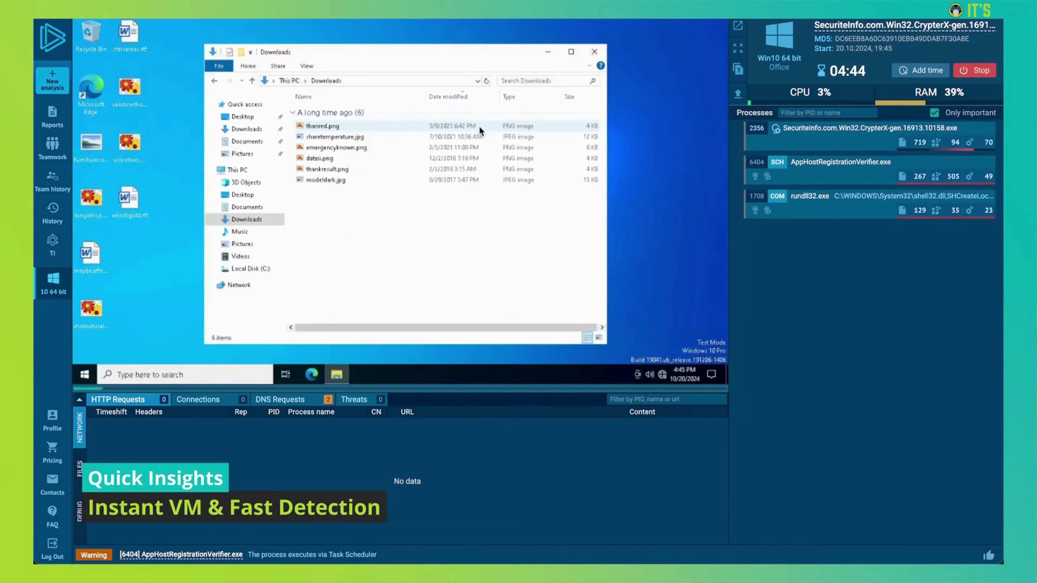
pyautogui.click(795, 153)
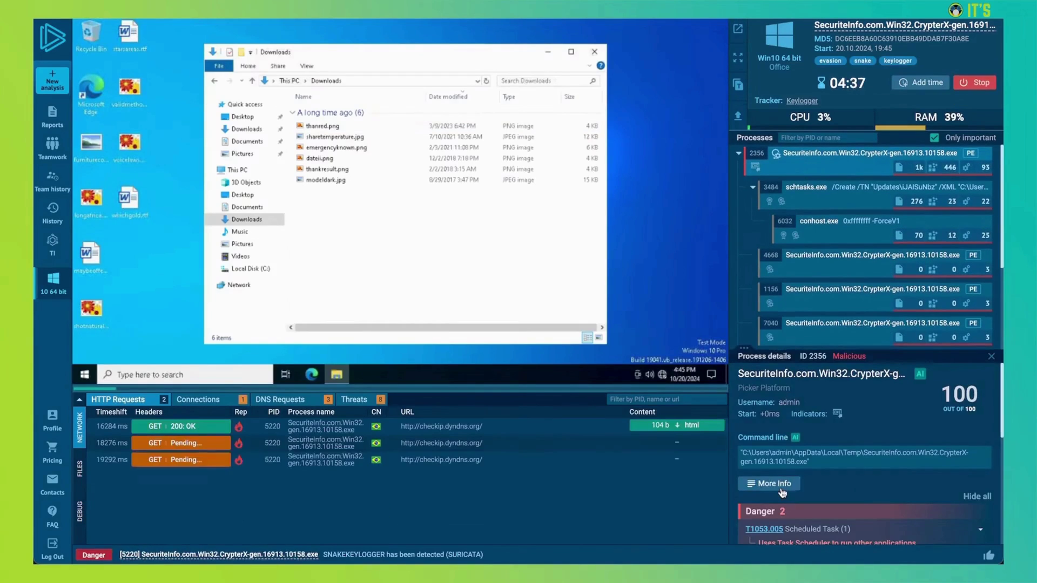
pyautogui.click(781, 488)
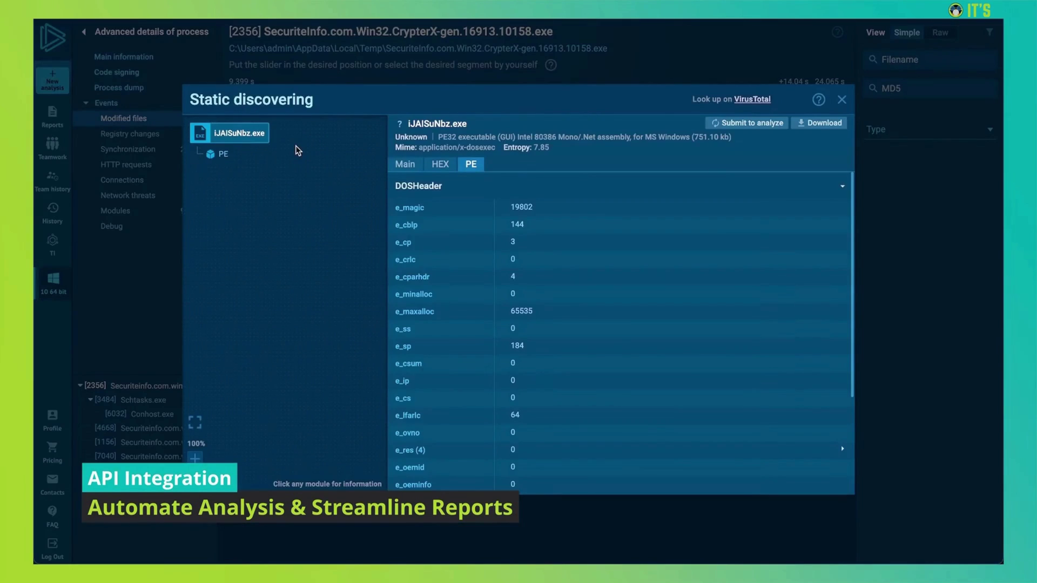
pyautogui.click(400, 164)
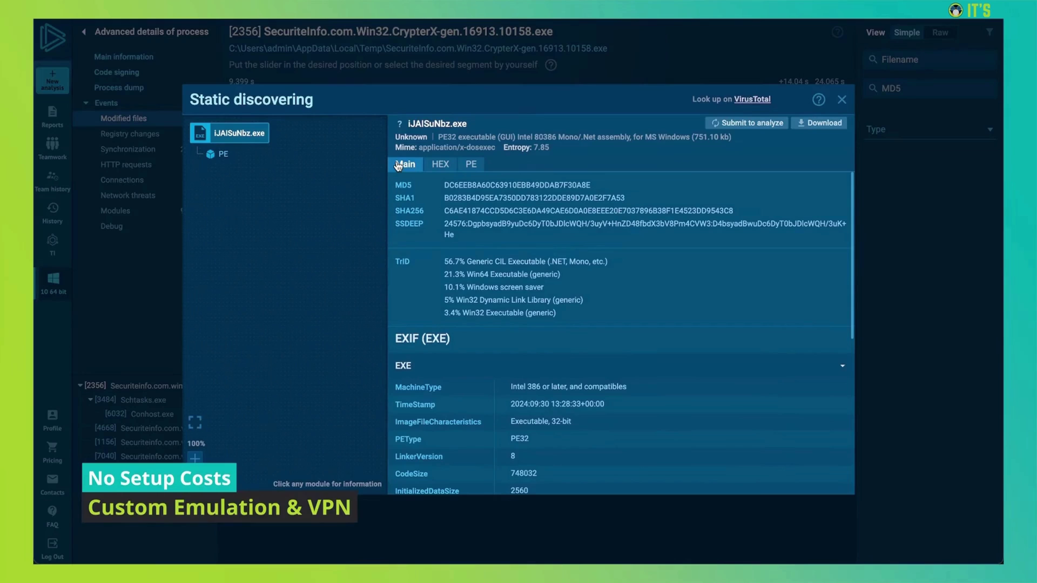
pyautogui.click(842, 102)
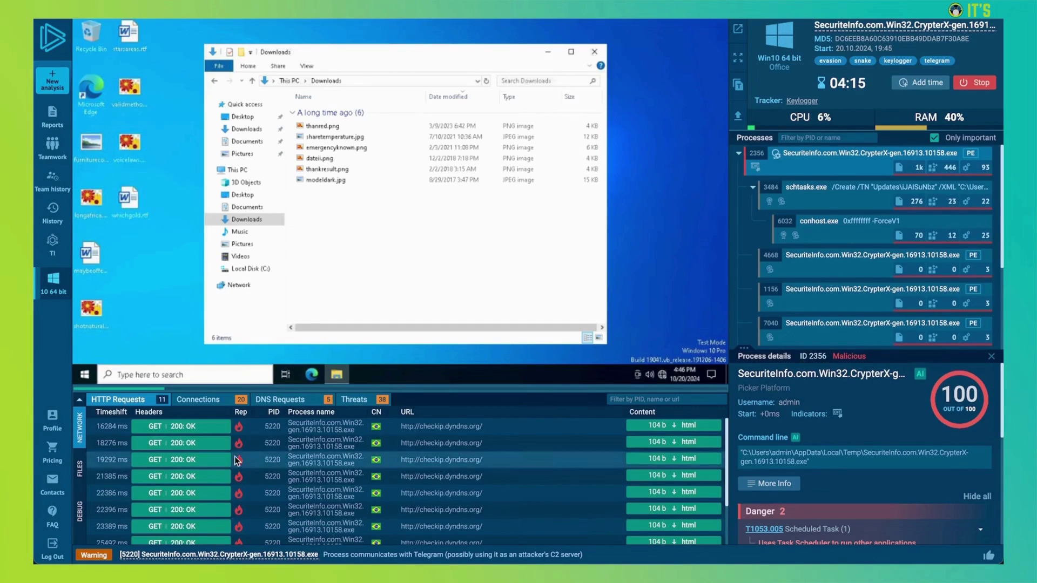
# Review the Connections, DNS Requests and Threats lists, opening the keylogger threat details.
pyautogui.click(221, 401)
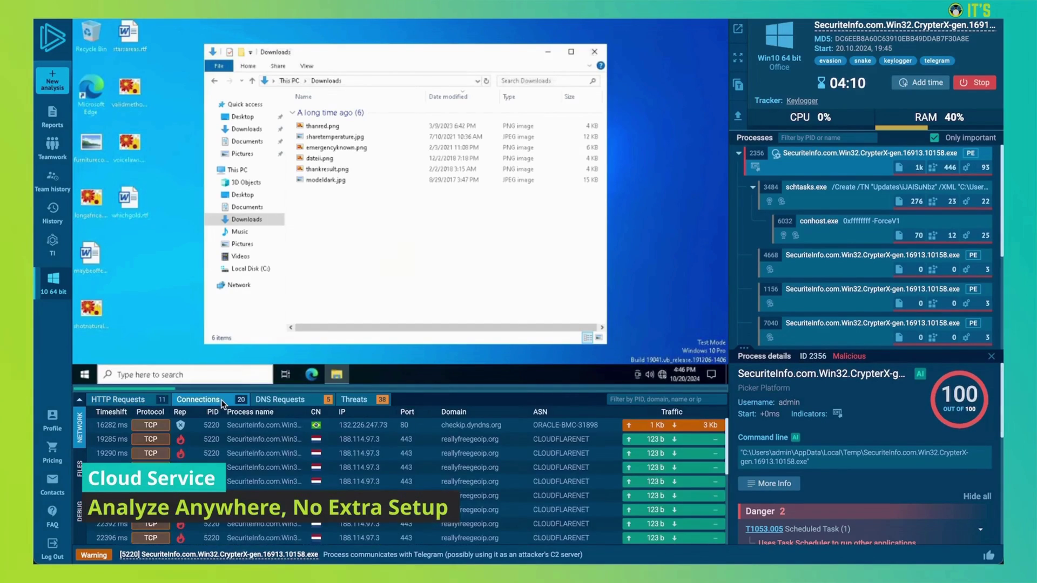
pyautogui.click(280, 400)
pyautogui.click(354, 400)
pyautogui.click(259, 458)
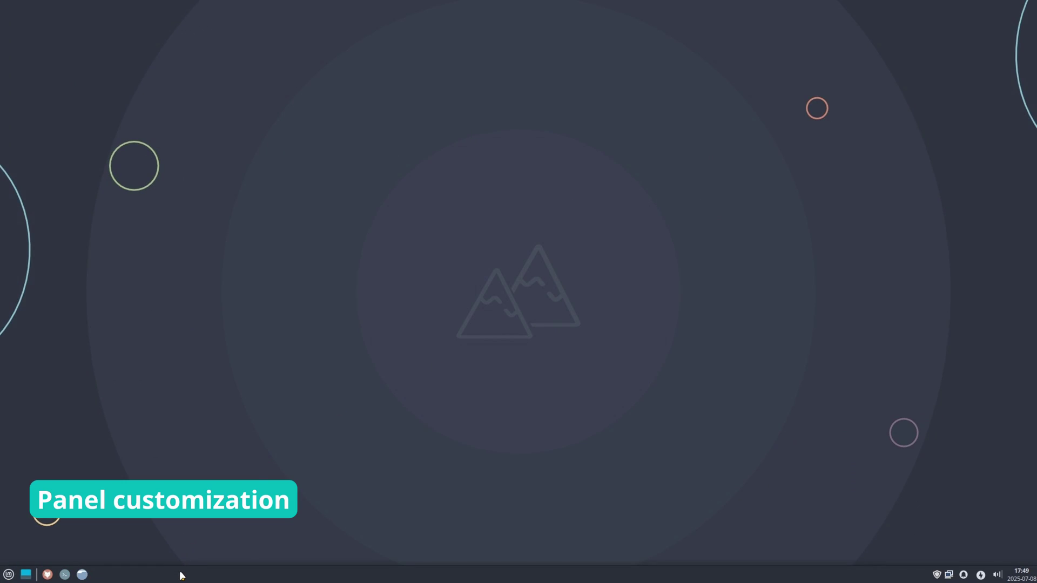
# In the panel preferences' Items list, remove the Show Desktop item.
pyautogui.rightClick(181, 576)
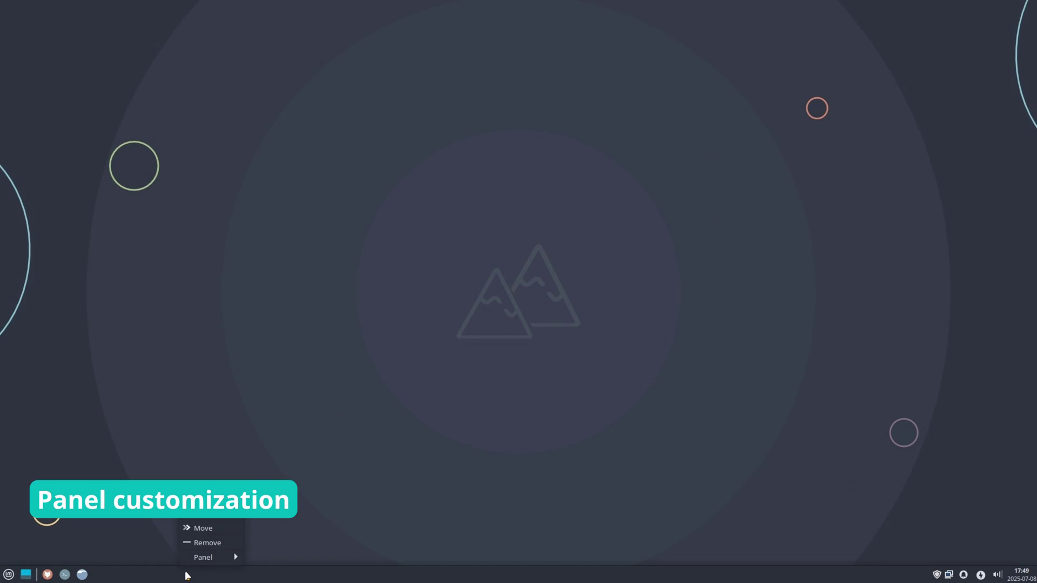
pyautogui.moveTo(216, 557)
pyautogui.click(276, 521)
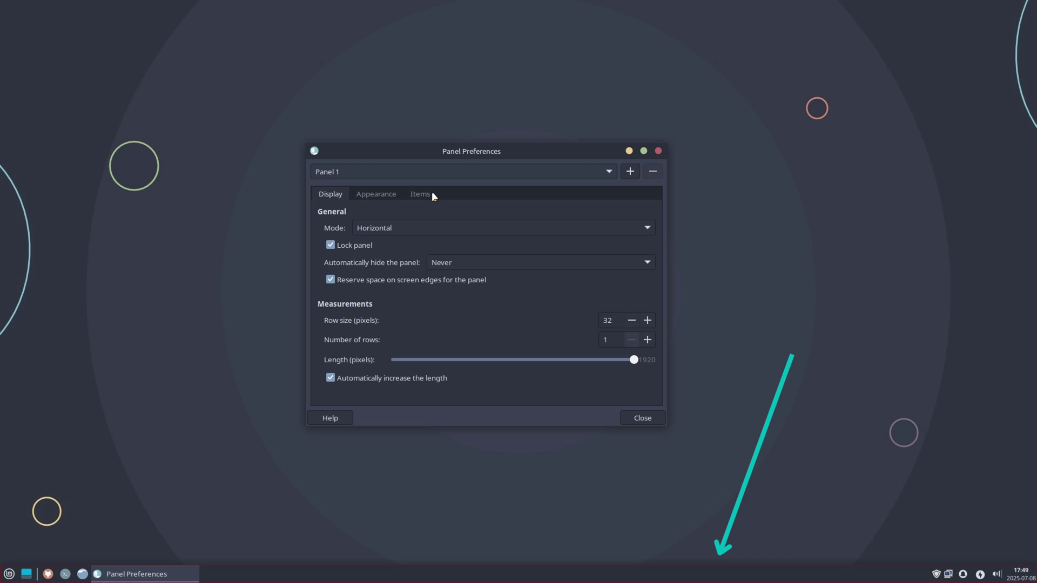
pyautogui.click(424, 193)
pyautogui.click(364, 230)
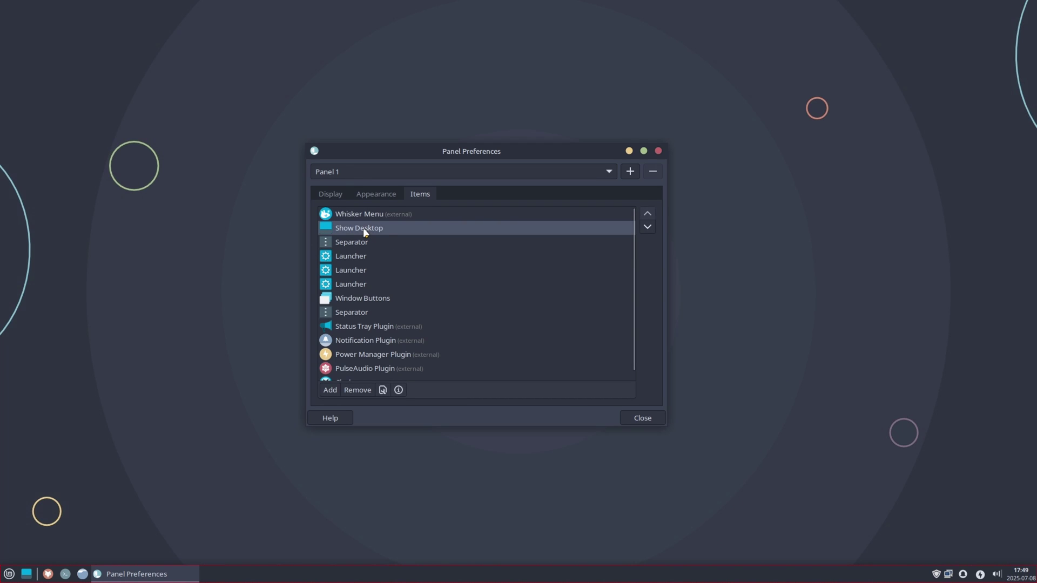
pyautogui.click(362, 391)
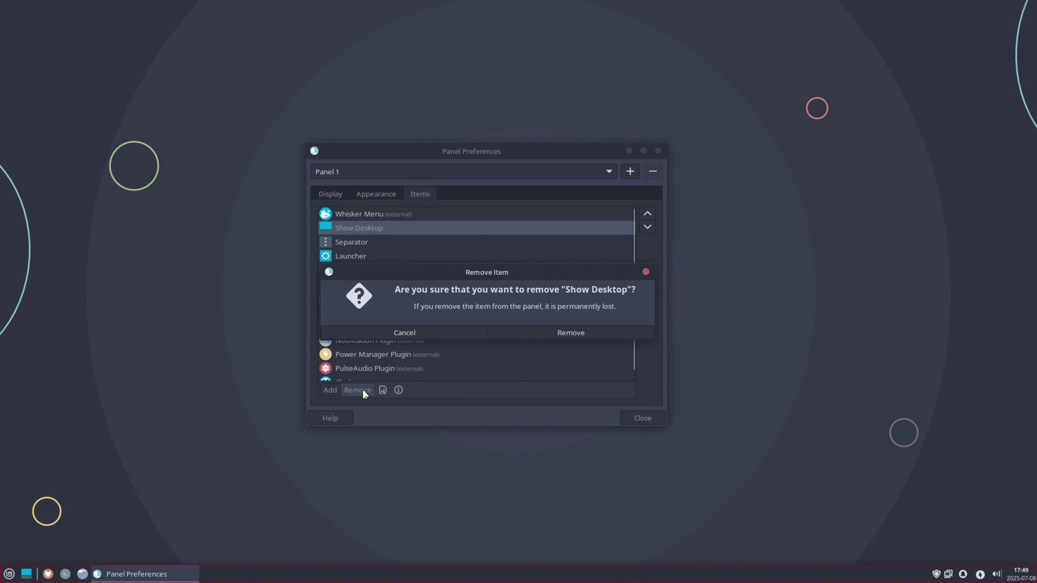
pyautogui.click(569, 332)
# Remove each Launcher and the Window Buttons item from the panel.
pyautogui.click(359, 241)
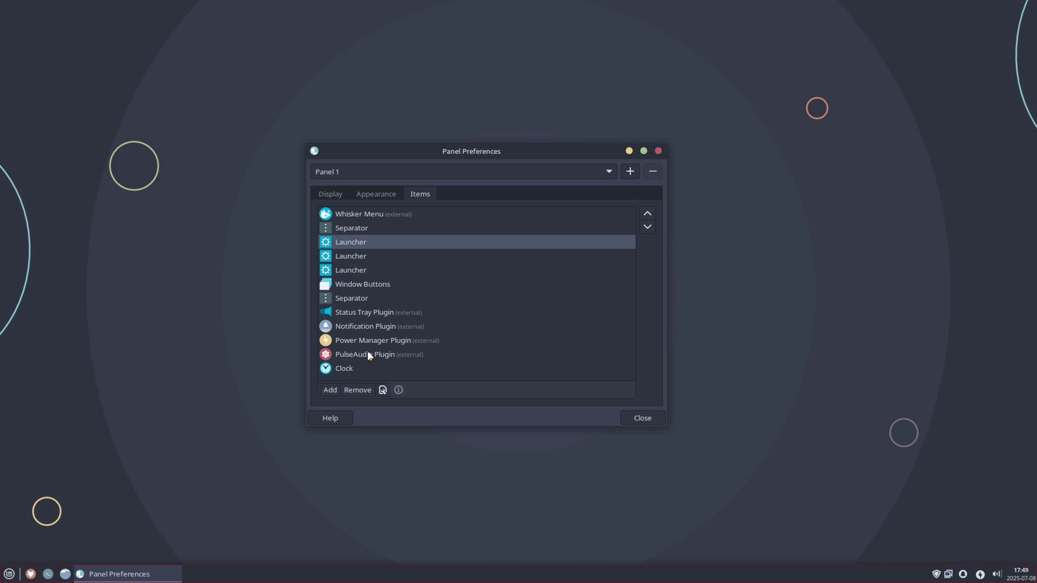
pyautogui.click(358, 390)
pyautogui.click(555, 335)
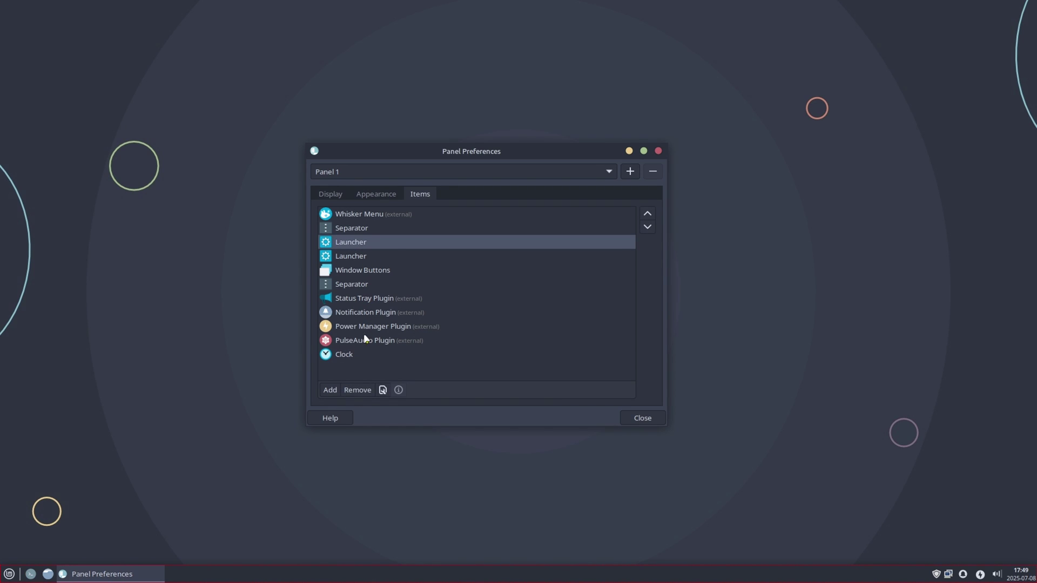
pyautogui.click(359, 391)
pyautogui.click(556, 333)
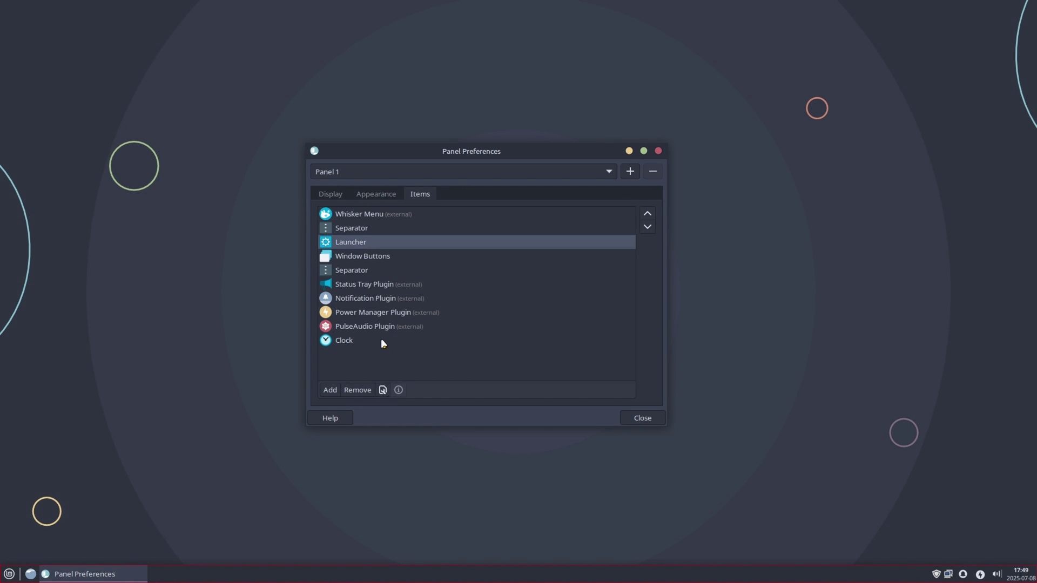
pyautogui.click(357, 390)
pyautogui.click(562, 333)
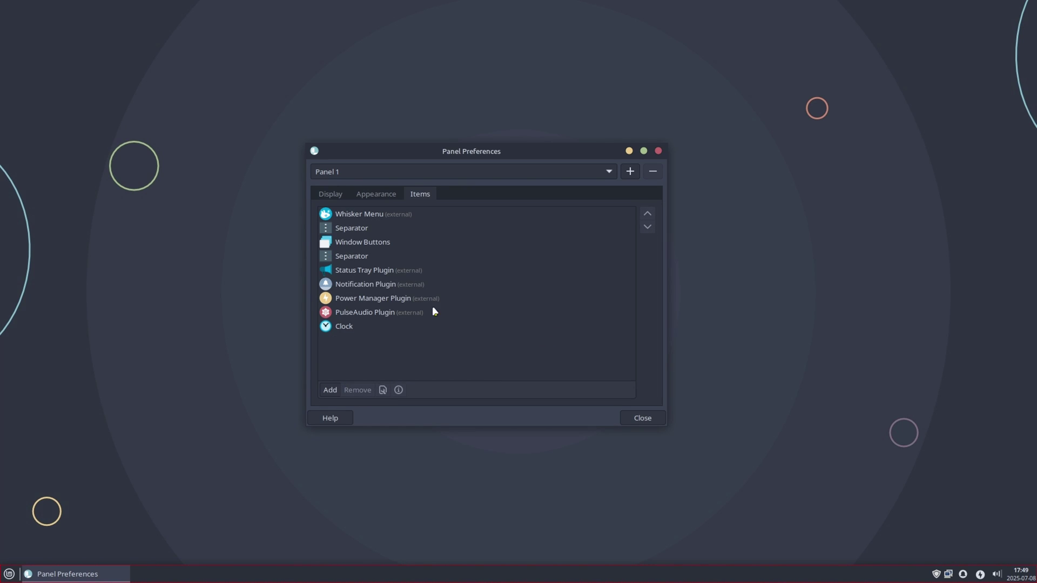
pyautogui.click(365, 243)
pyautogui.click(358, 390)
pyautogui.click(551, 333)
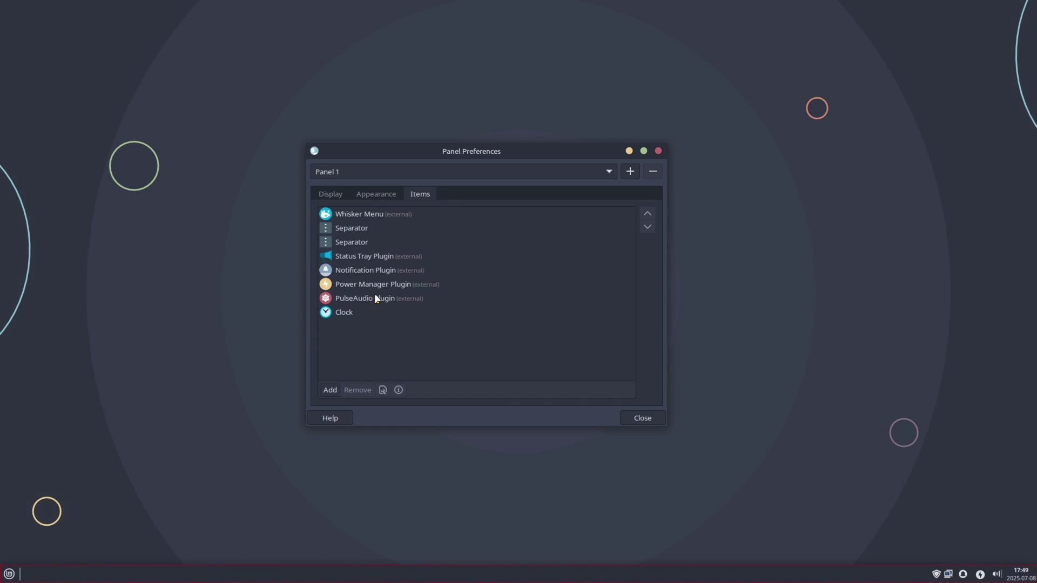
# Delete the PulseAudio Plugin and Clock items, then close the preferences.
pyautogui.click(359, 284)
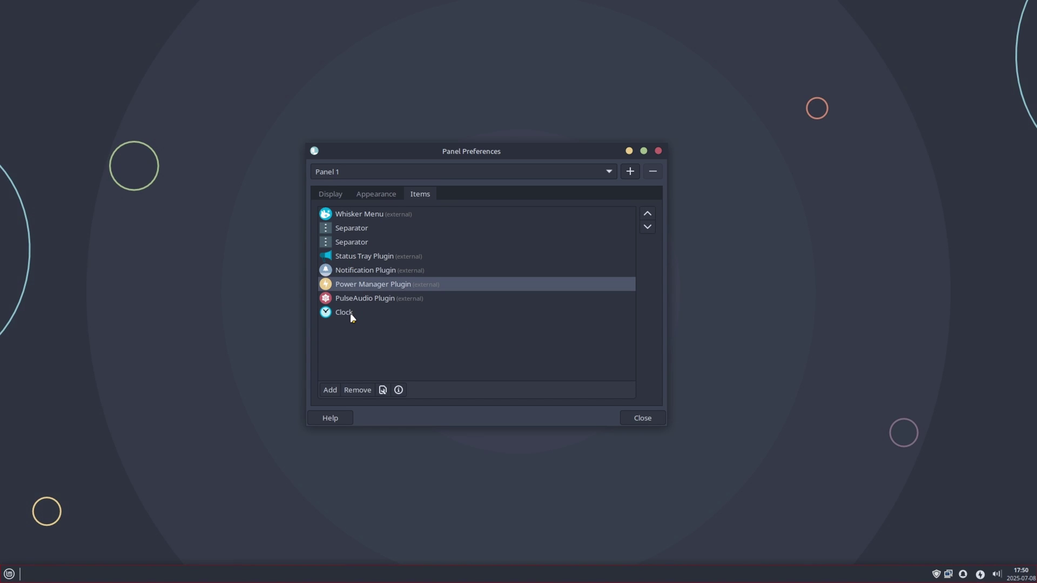
pyautogui.click(352, 300)
pyautogui.press('Delete')
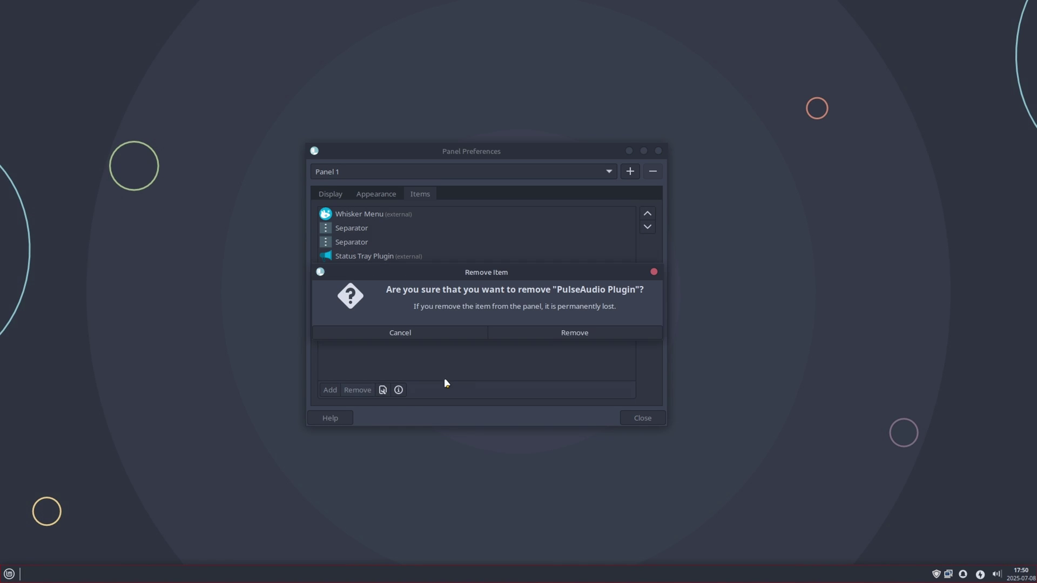
pyautogui.click(550, 334)
pyautogui.click(344, 299)
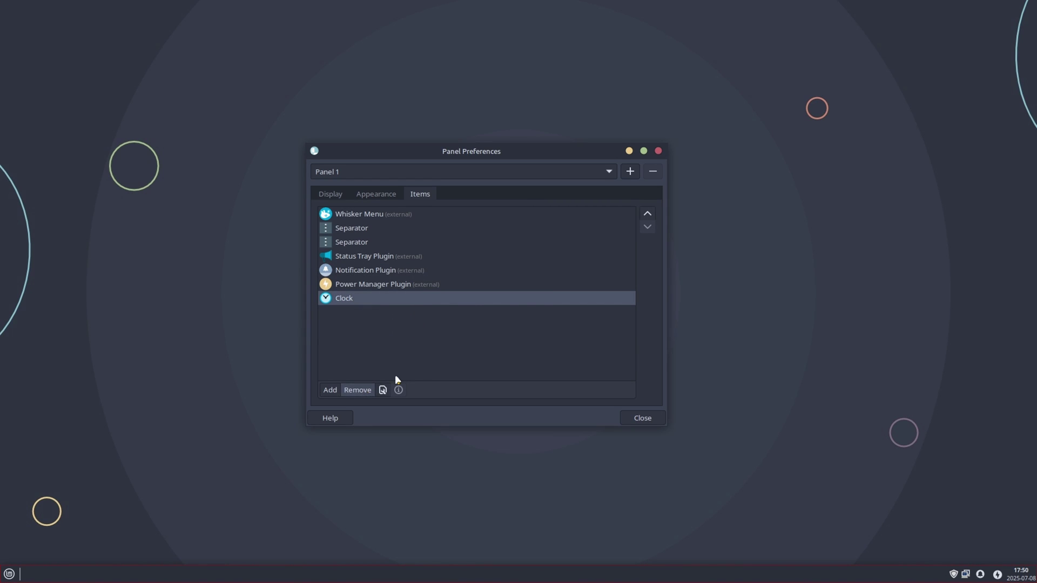
pyautogui.press('Delete')
pyautogui.click(518, 335)
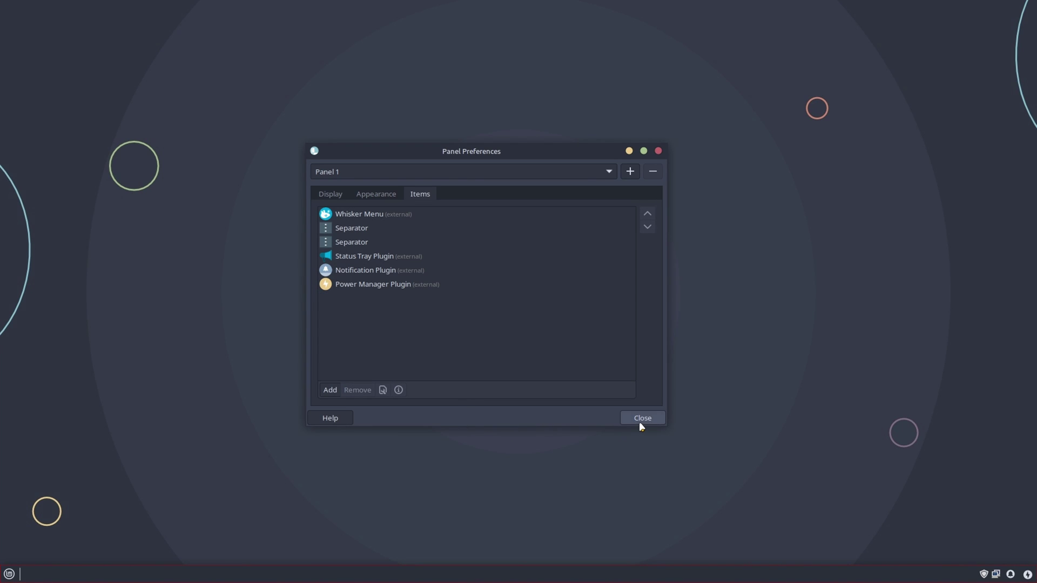
pyautogui.click(639, 421)
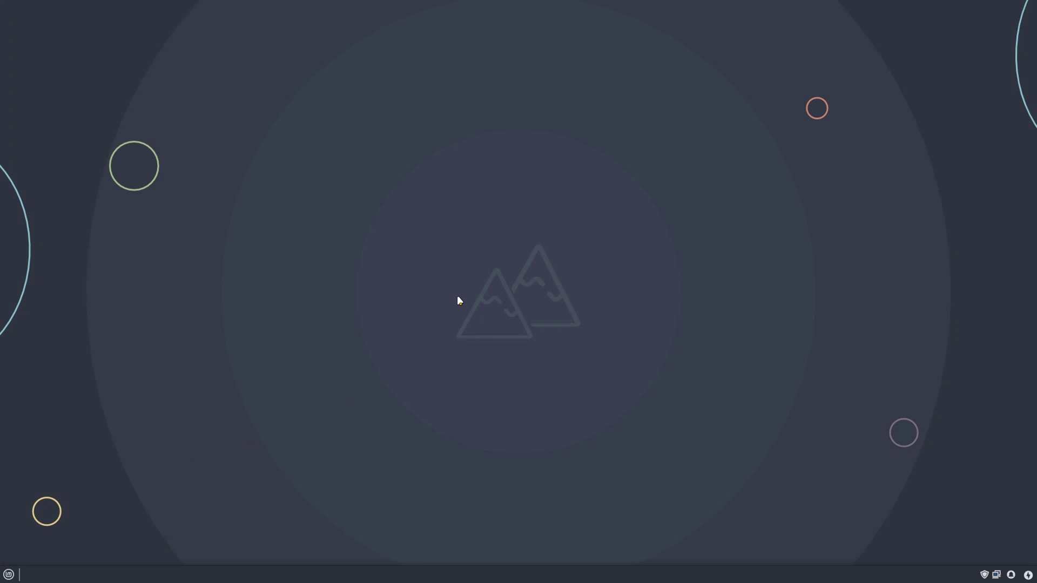
# Unlock the panel, drag it up the screen, and lock it again.
pyautogui.rightClick(206, 577)
pyautogui.moveTo(230, 557)
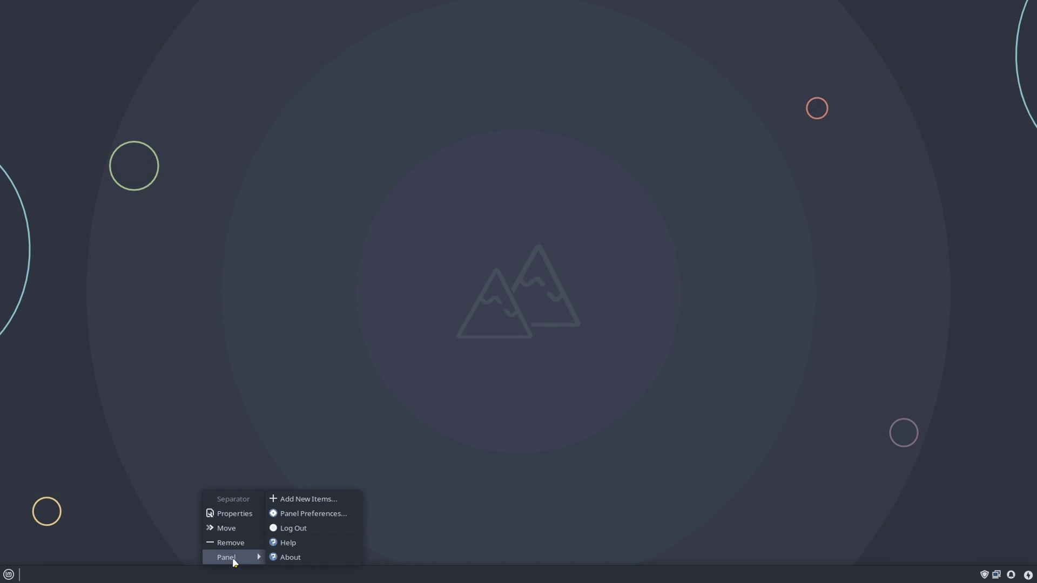
pyautogui.click(309, 515)
pyautogui.click(446, 245)
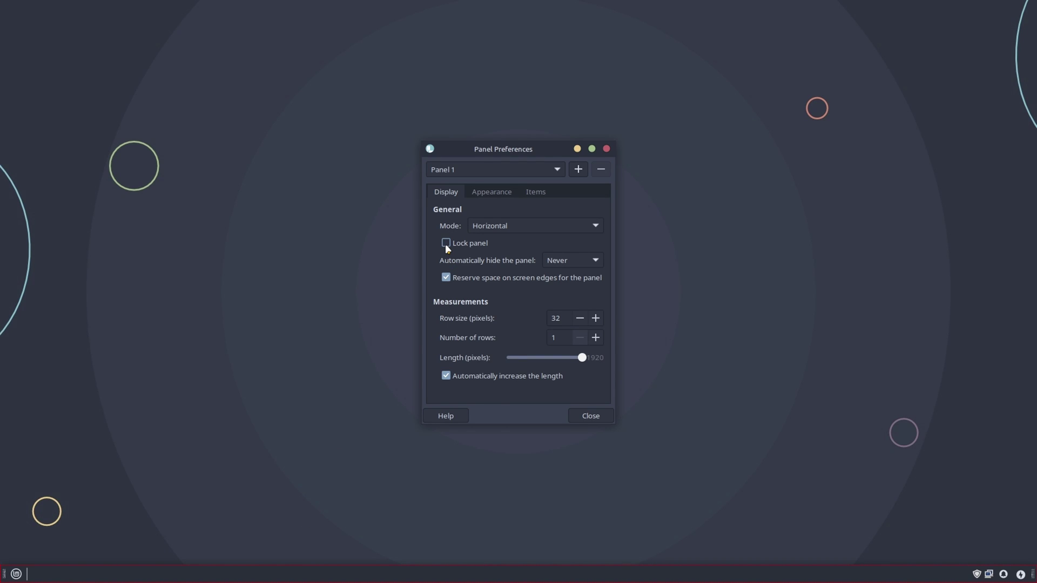
pyautogui.moveTo(3, 577); pyautogui.dragTo(33, 581)
pyautogui.click(446, 244)
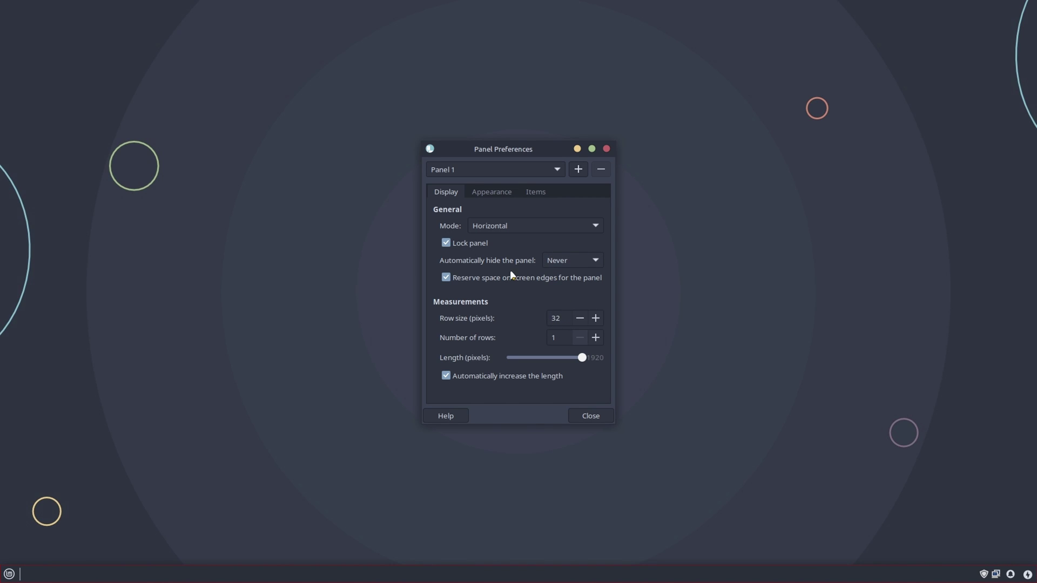
# Set the panel to auto-hide Intelligently with a row size of 25 pixels.
pyautogui.click(569, 261)
pyautogui.click(563, 276)
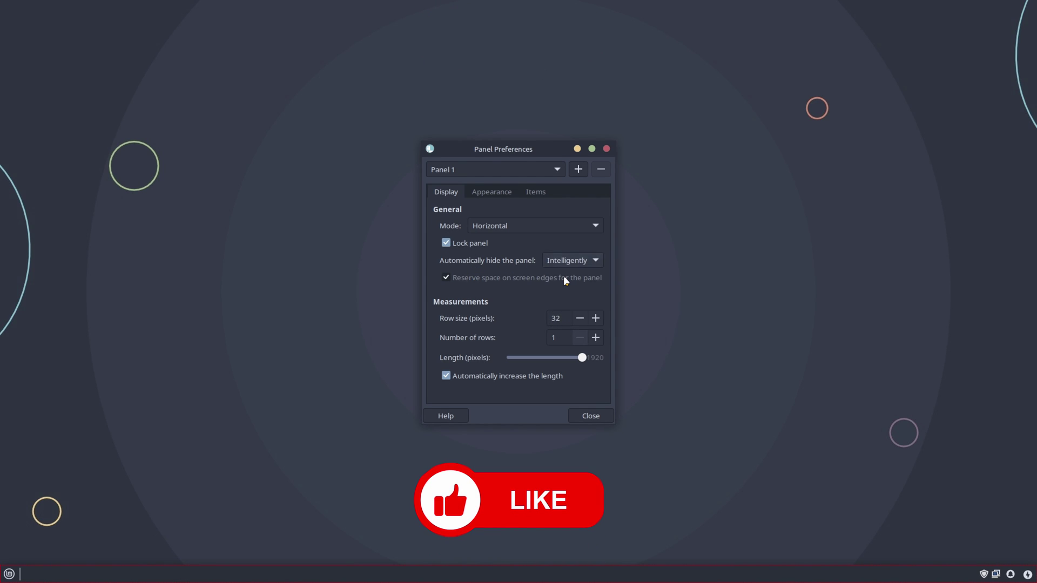
pyautogui.click(580, 318)
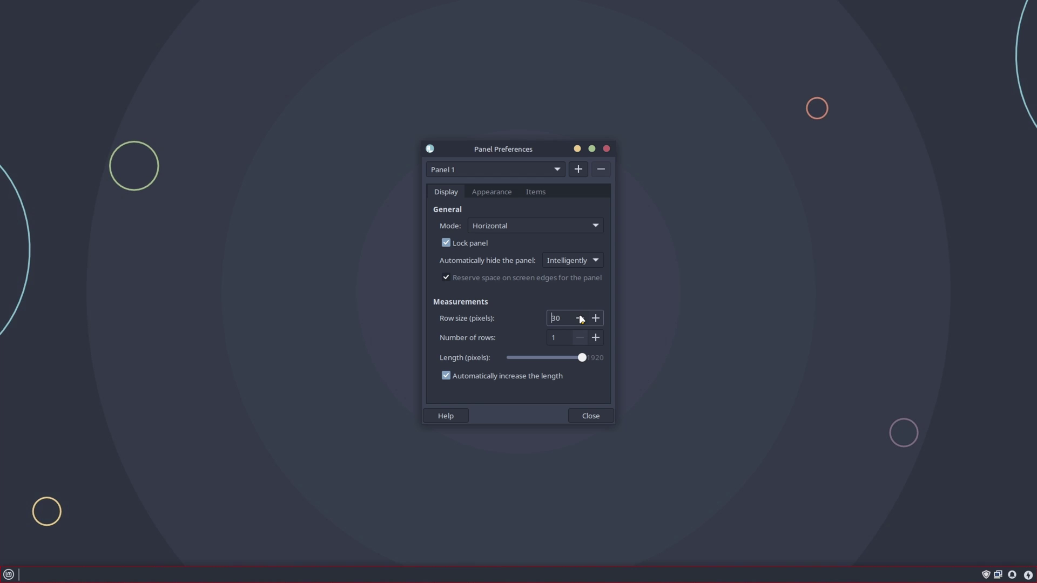
pyautogui.click(580, 319)
pyautogui.click(579, 319)
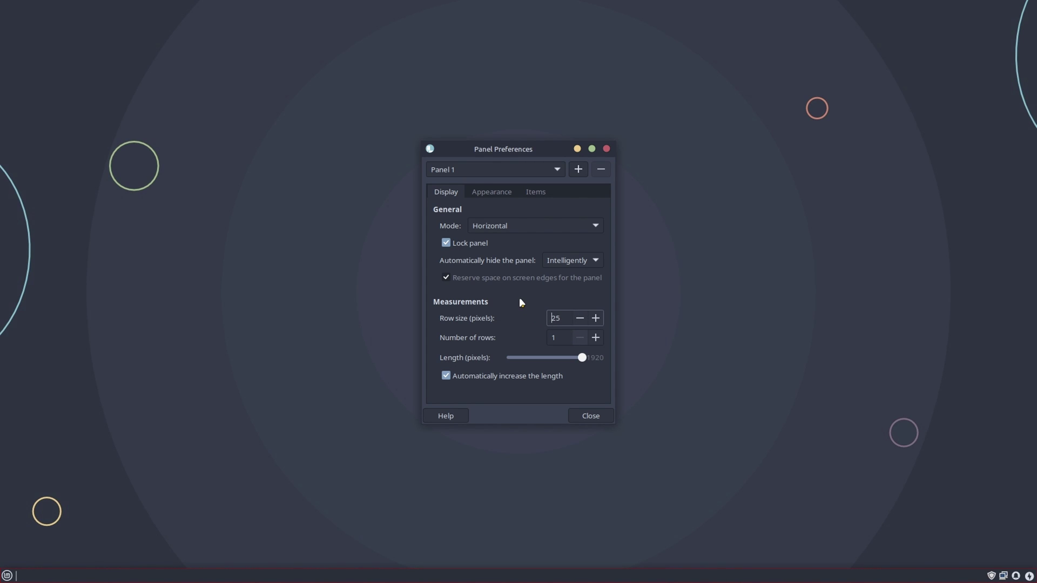
# Enable dark mode, set the background style to Solid color, and choose a fully transparent colour.
pyautogui.click(483, 193)
pyautogui.click(586, 226)
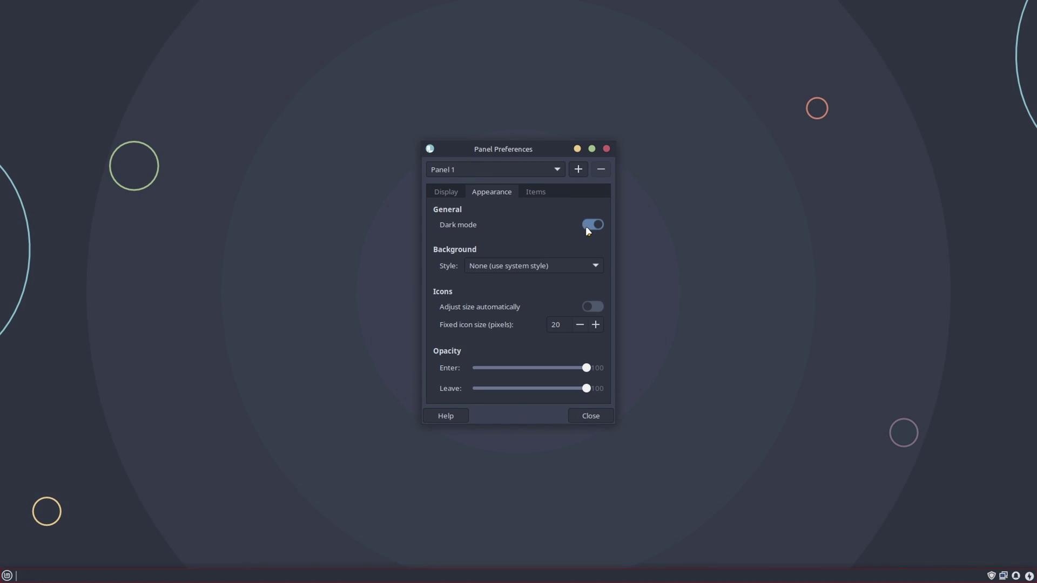
pyautogui.click(480, 265)
pyautogui.click(489, 283)
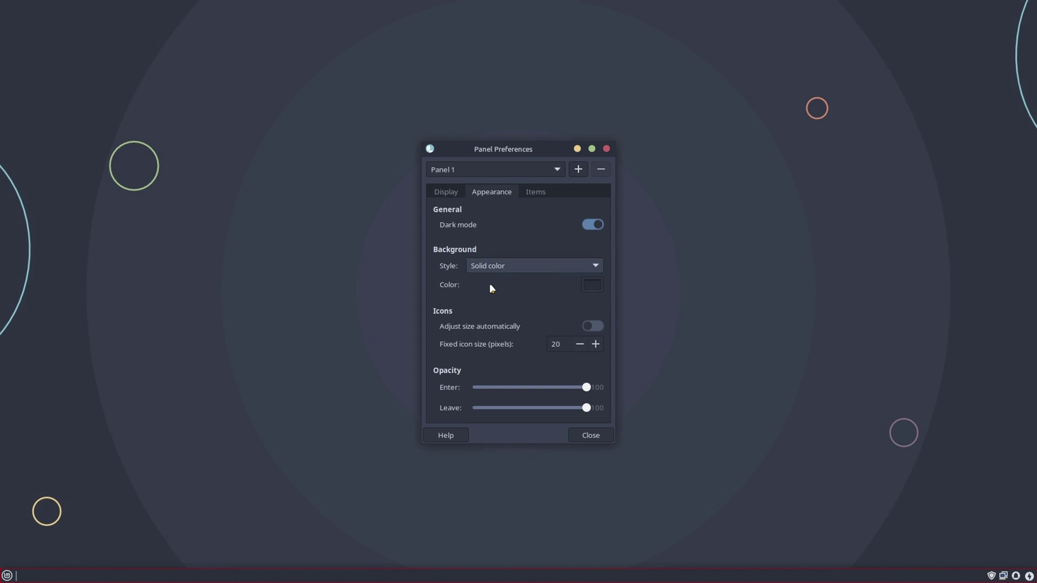
pyautogui.click(589, 285)
pyautogui.click(583, 424)
pyautogui.moveTo(593, 444); pyautogui.dragTo(391, 455)
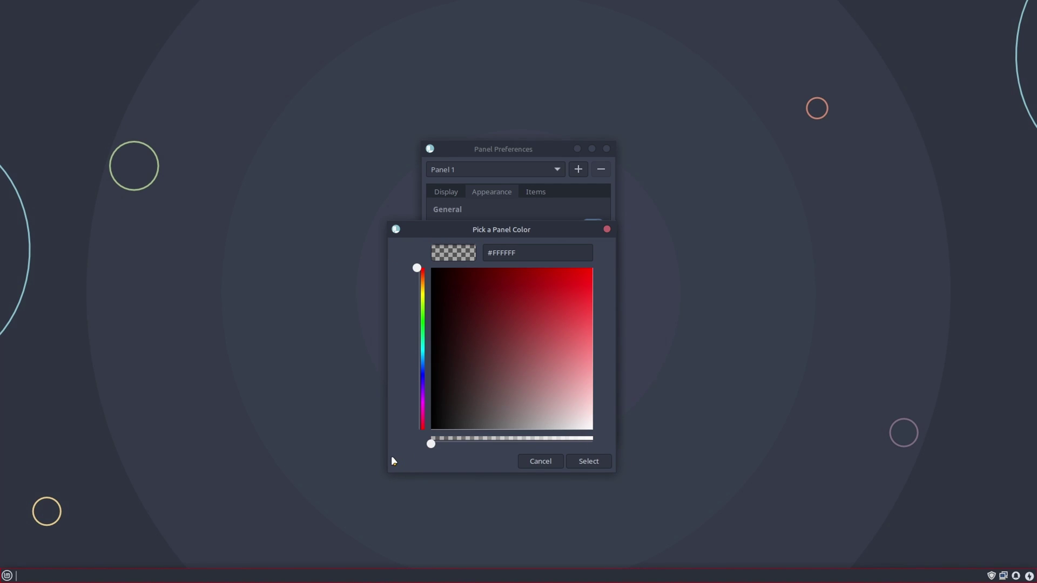
# Apply the transparent panel colour and view the Compositor settings in Window Manager Tweaks.
pyautogui.click(588, 460)
pyautogui.click(8, 577)
pyautogui.write('window t')
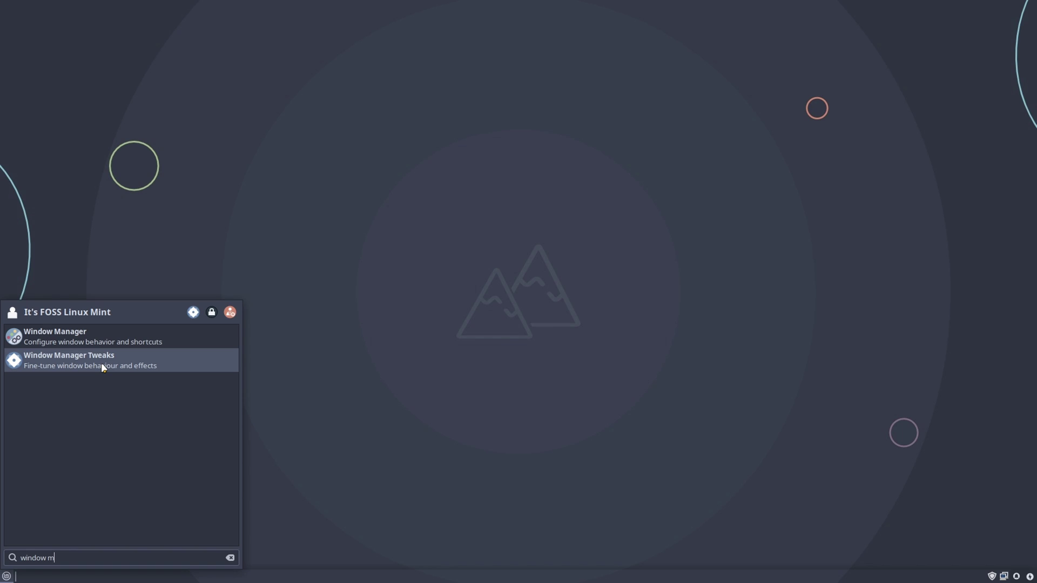
pyautogui.click(102, 363)
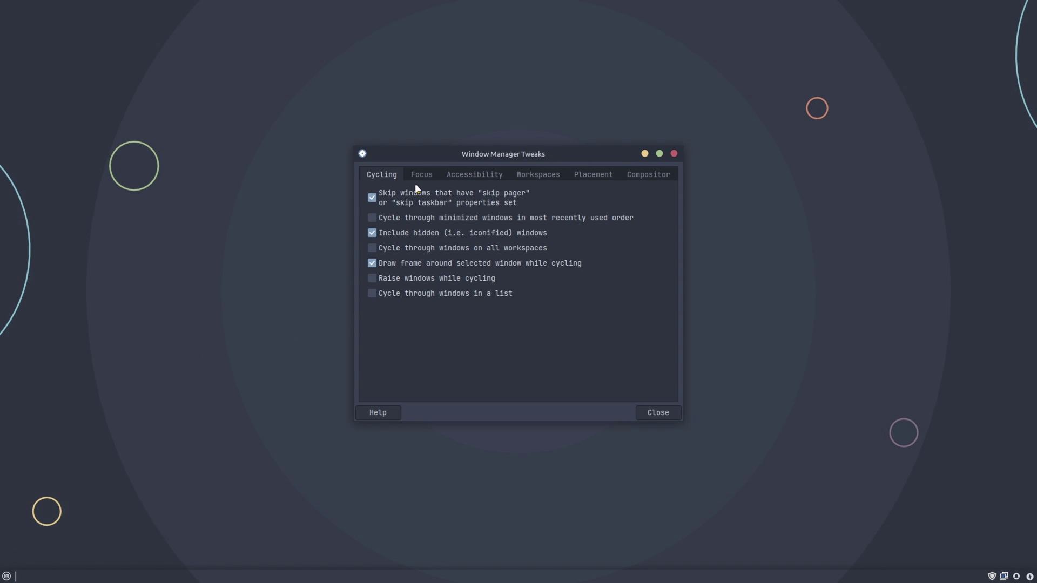
pyautogui.click(643, 178)
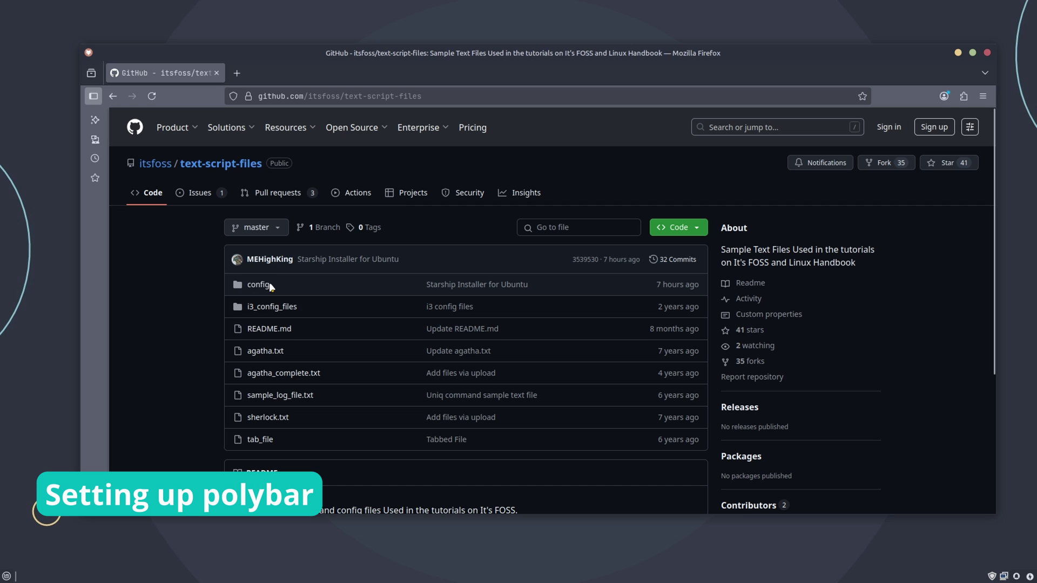
# Browse into the repository's config/polybar folder.
pyautogui.click(265, 285)
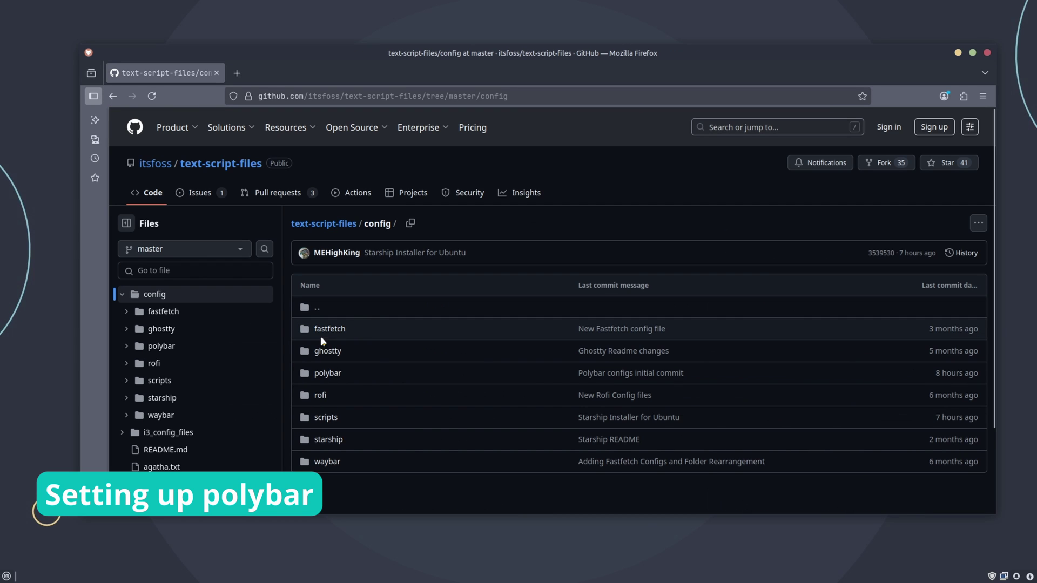
pyautogui.click(326, 375)
pyautogui.scroll(-6, 449, 452)
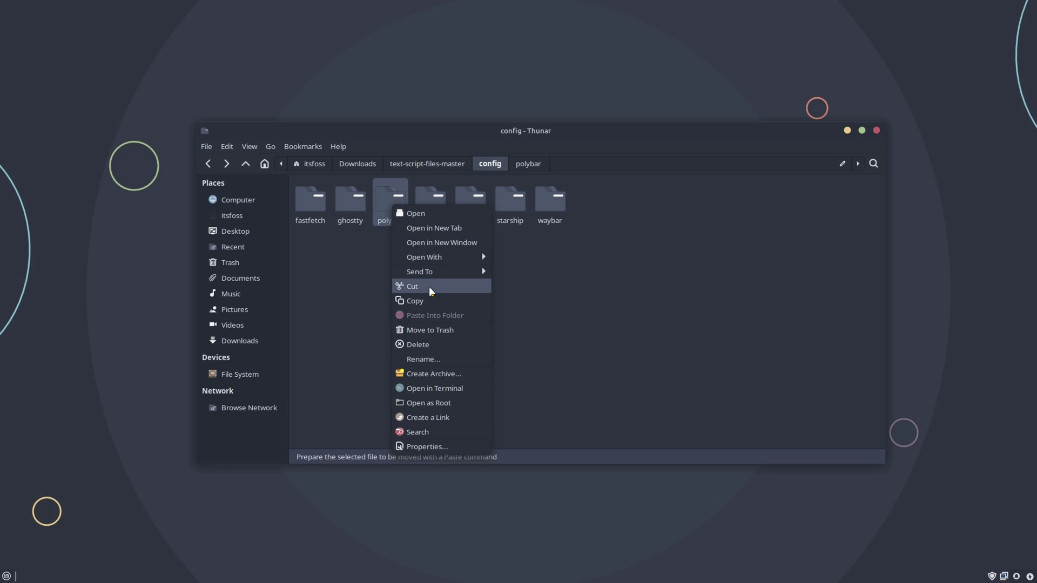
# Copy the downloaded polybar folder and paste it into ~/.config.
pyautogui.click(420, 300)
pyautogui.click(237, 215)
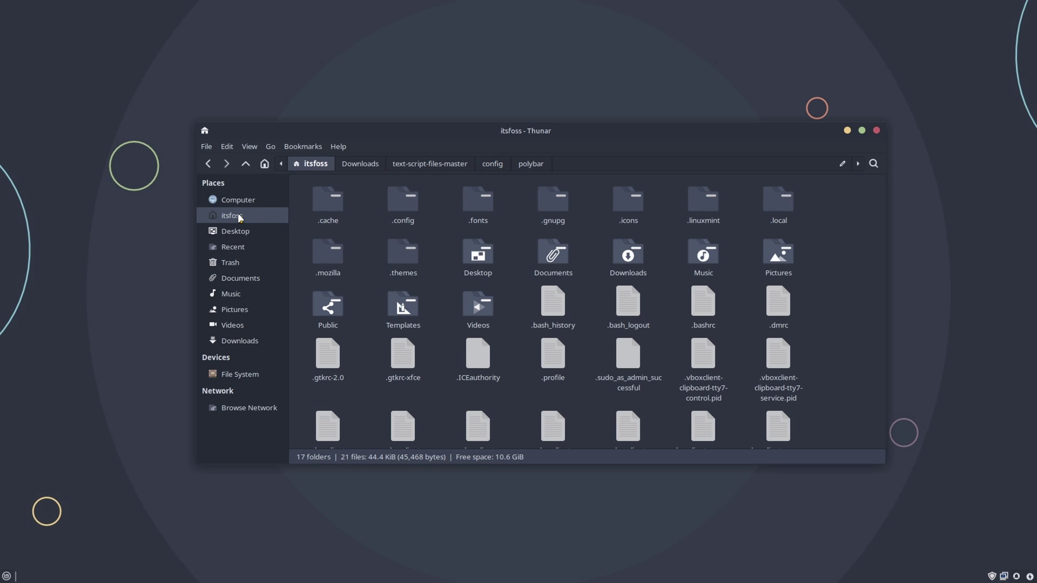
pyautogui.doubleClick(400, 210)
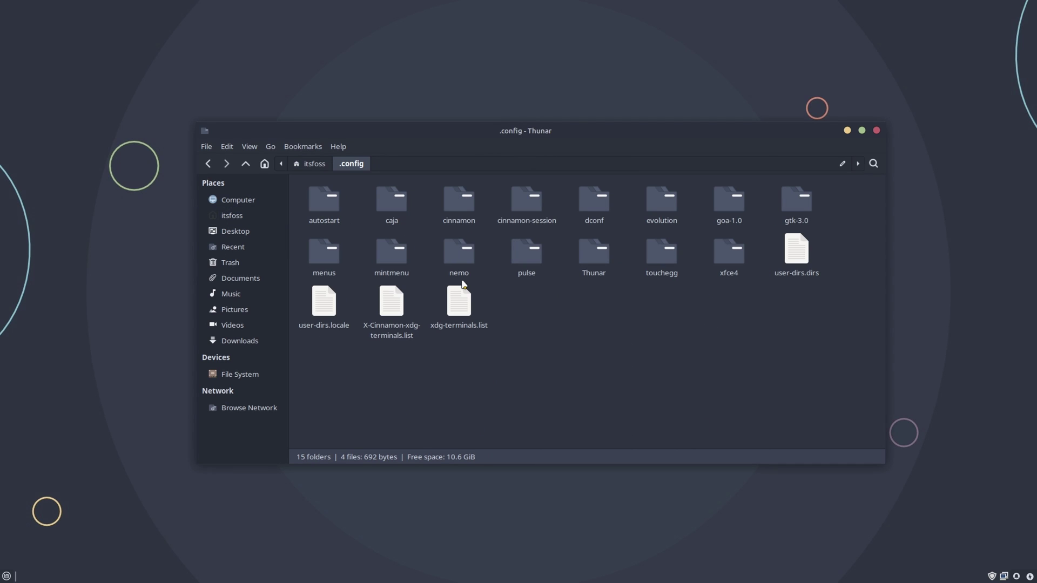
pyautogui.rightClick(535, 317)
pyautogui.click(567, 353)
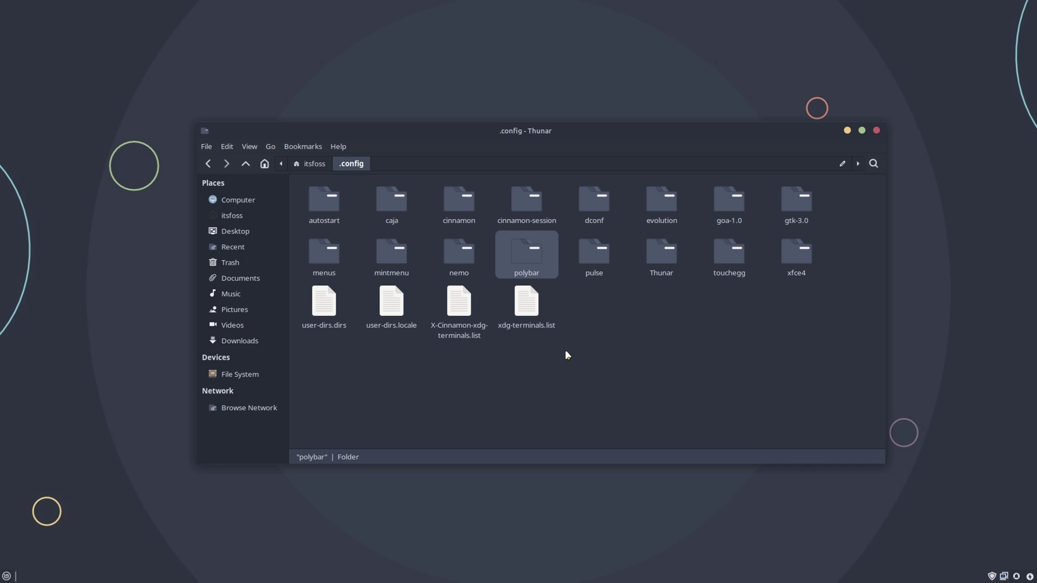
# Open polybar's config.ini with Mousepad.
pyautogui.doubleClick(578, 261)
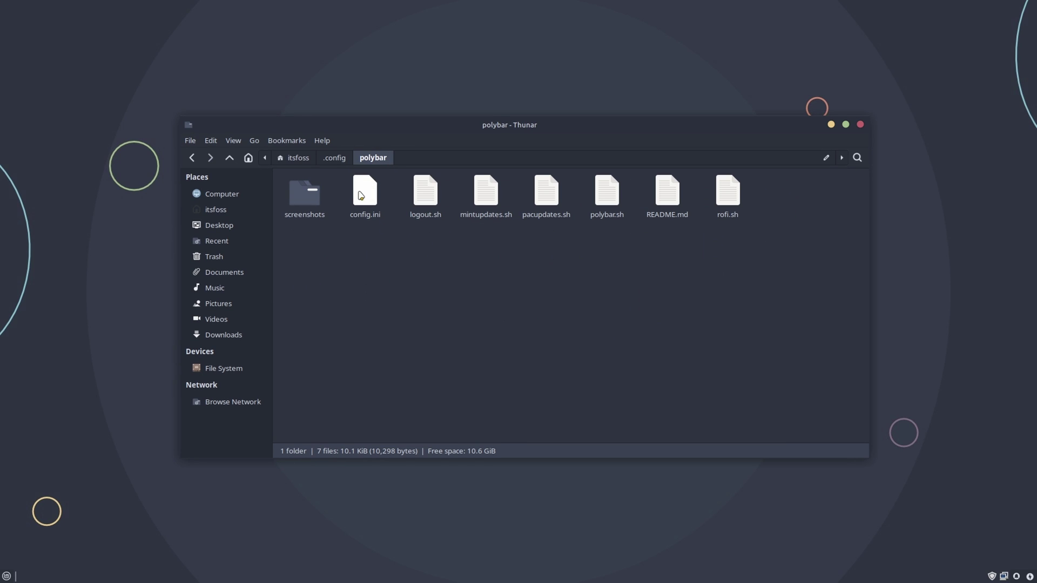
pyautogui.click(363, 190)
pyautogui.rightClick(363, 190)
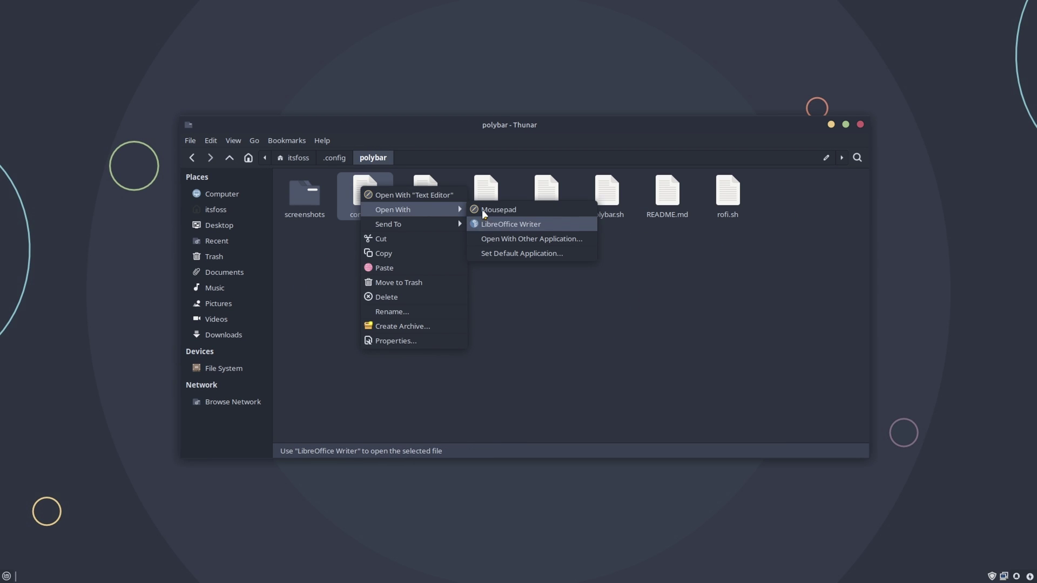
pyautogui.click(482, 209)
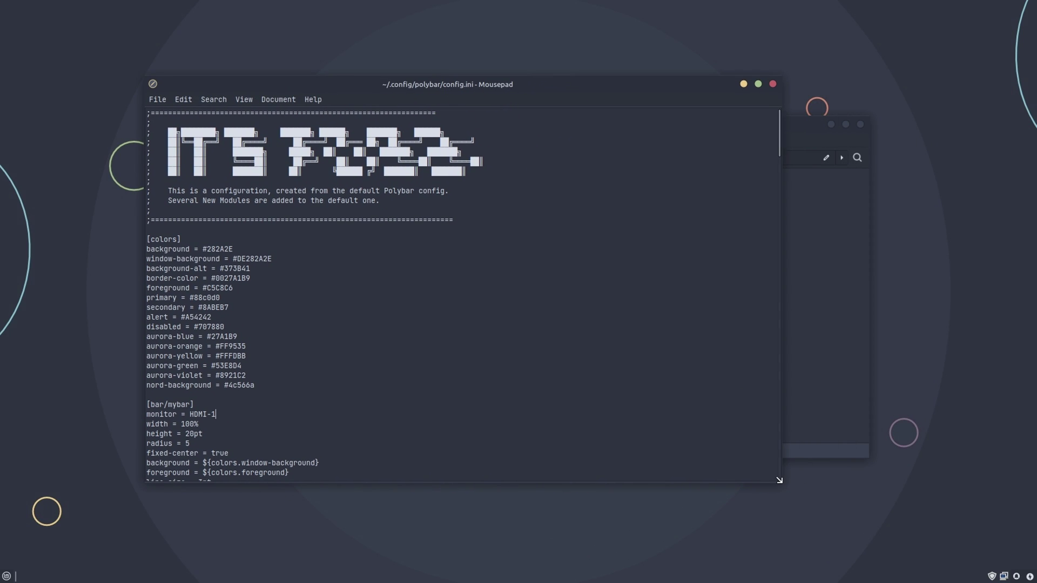
# Enlarge the editor and replace monitor HDMI-1 with Virtual1 in config.ini.
pyautogui.moveTo(776, 479); pyautogui.dragTo(935, 543)
pyautogui.hotkey('ctrl', '+')
pyautogui.hotkey('ctrl', '+')
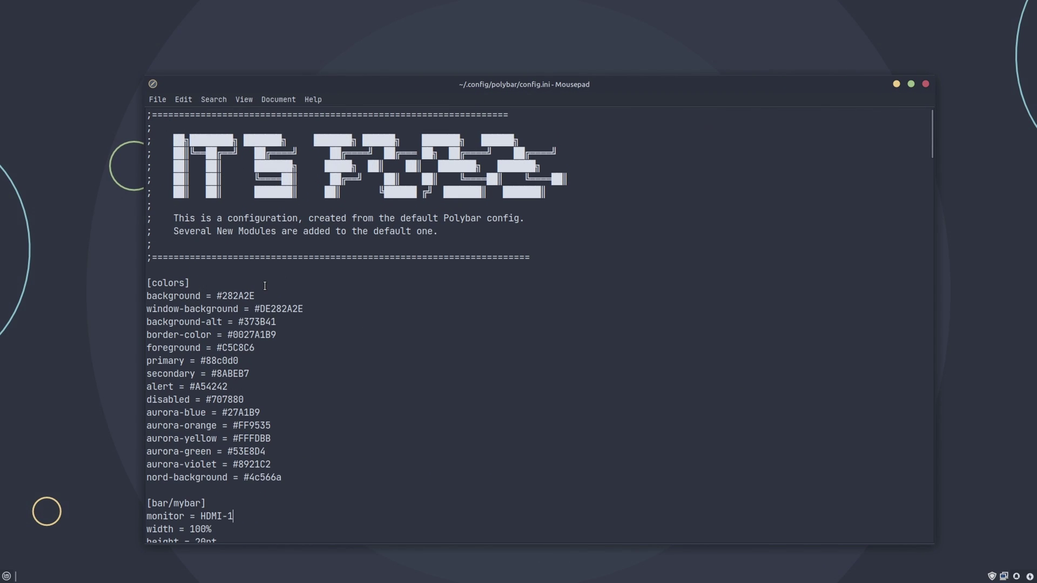
pyautogui.scroll(-7, 259, 325)
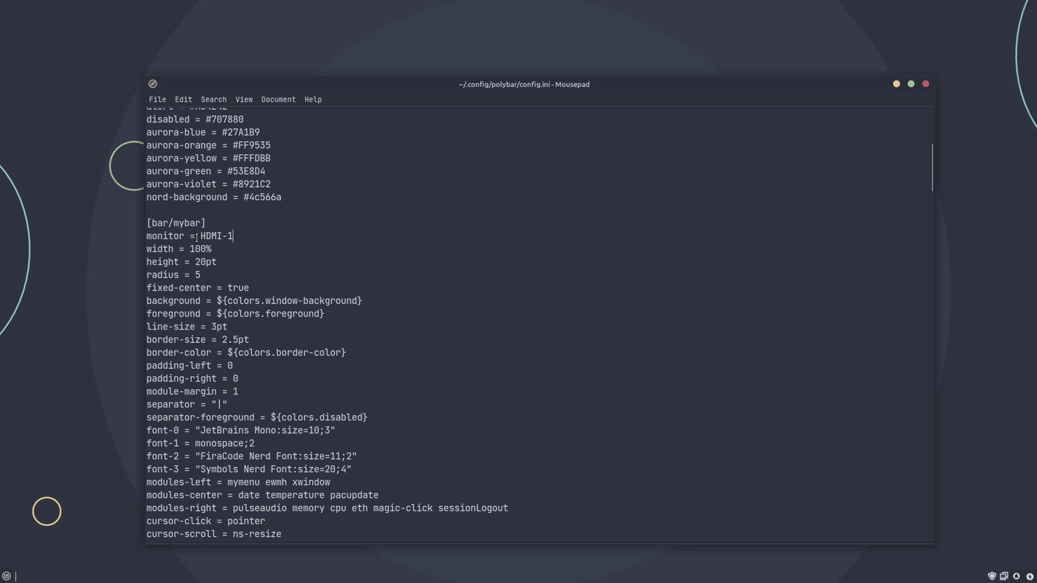
pyautogui.moveTo(201, 236); pyautogui.dragTo(236, 237)
pyautogui.write('Virtual')
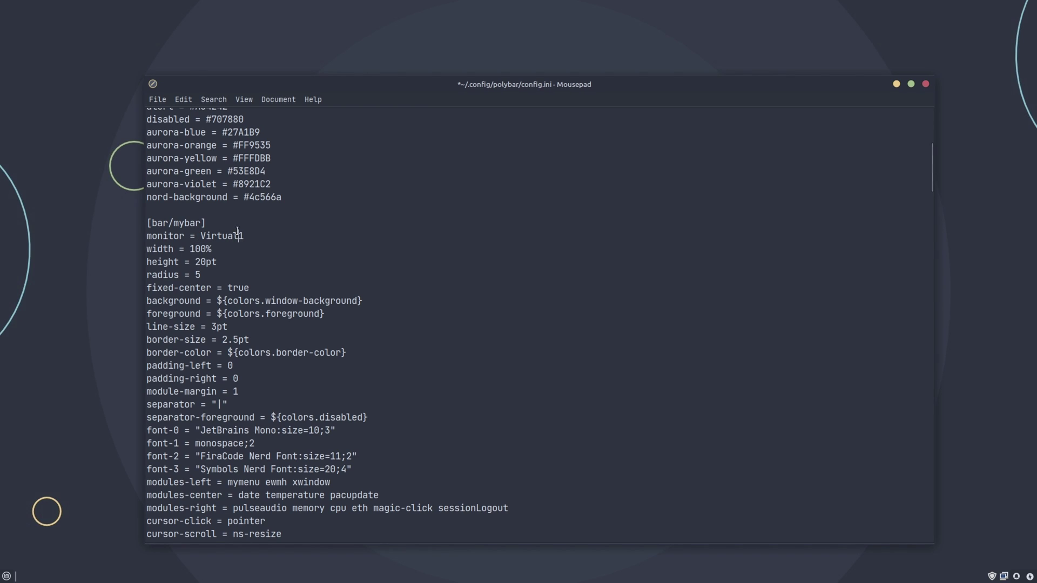
# Search the config for the temperature module and inspect its hwmon-path line.
pyautogui.hotkey('ctrl', 'f')
pyautogui.write('t')
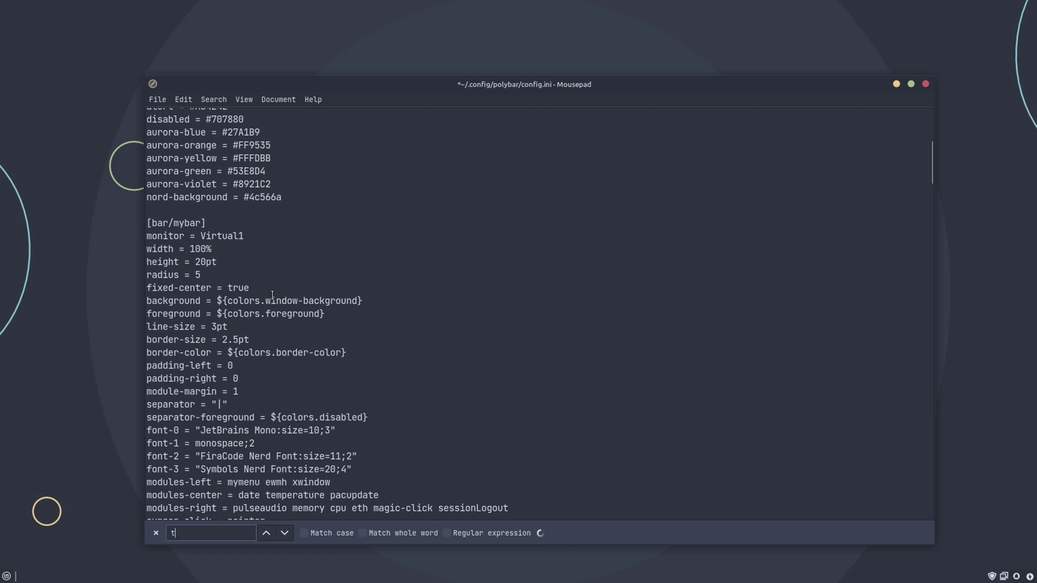
pyautogui.write('emperature')
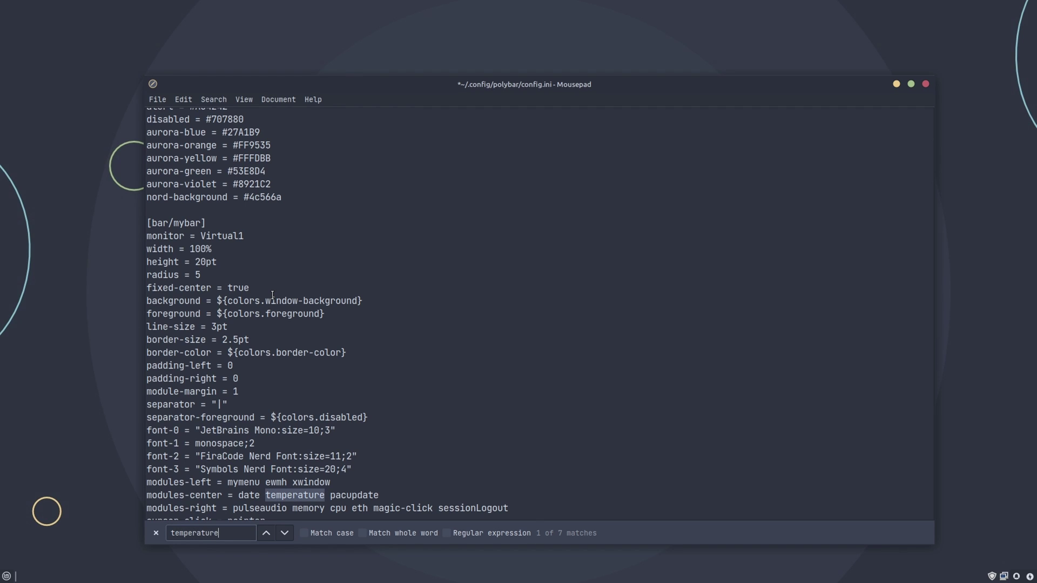
pyautogui.click(285, 535)
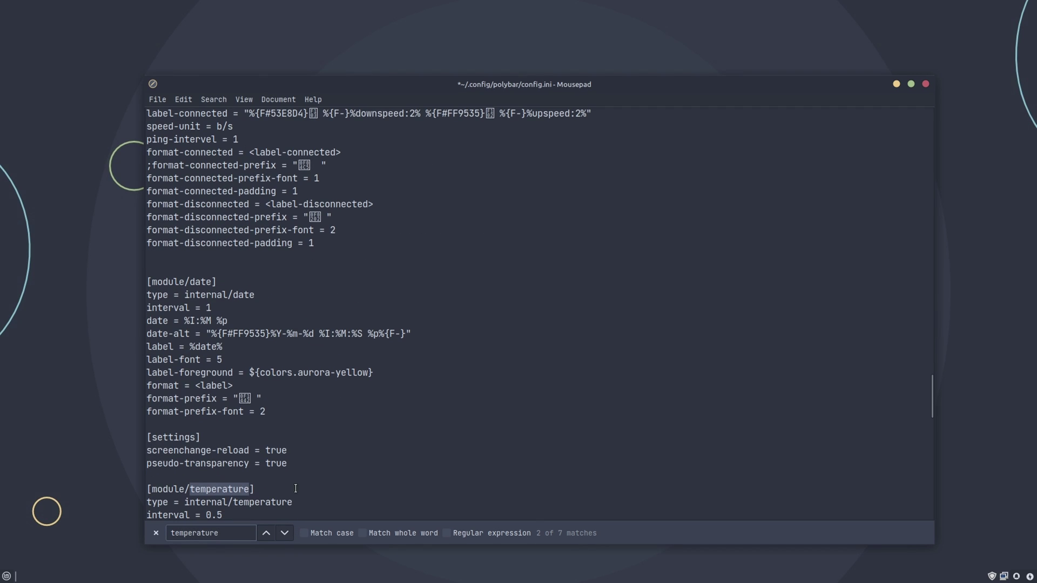
pyautogui.scroll(-6, 275, 411)
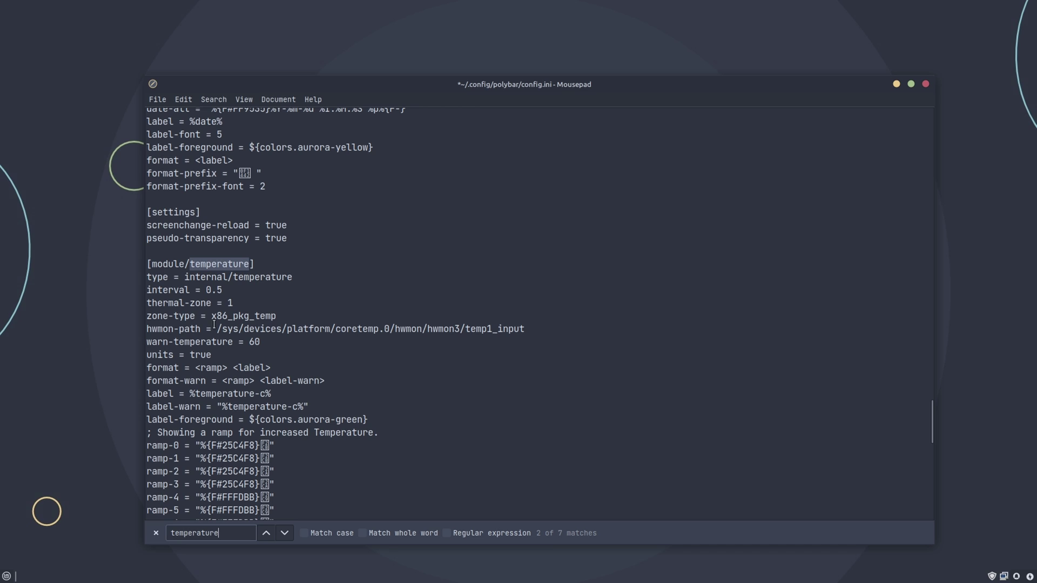
pyautogui.moveTo(149, 329); pyautogui.dragTo(522, 326)
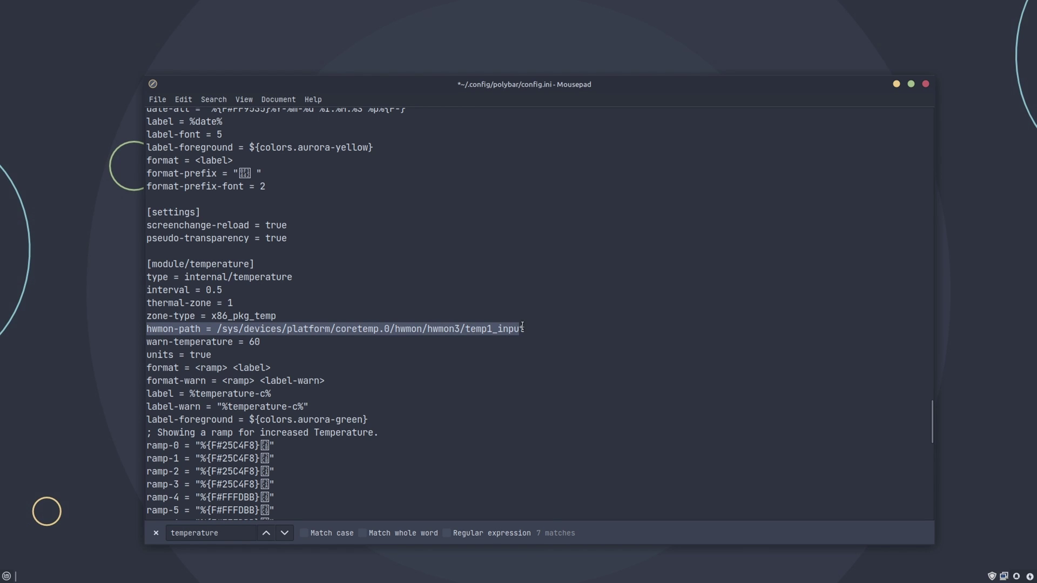
pyautogui.click(314, 330)
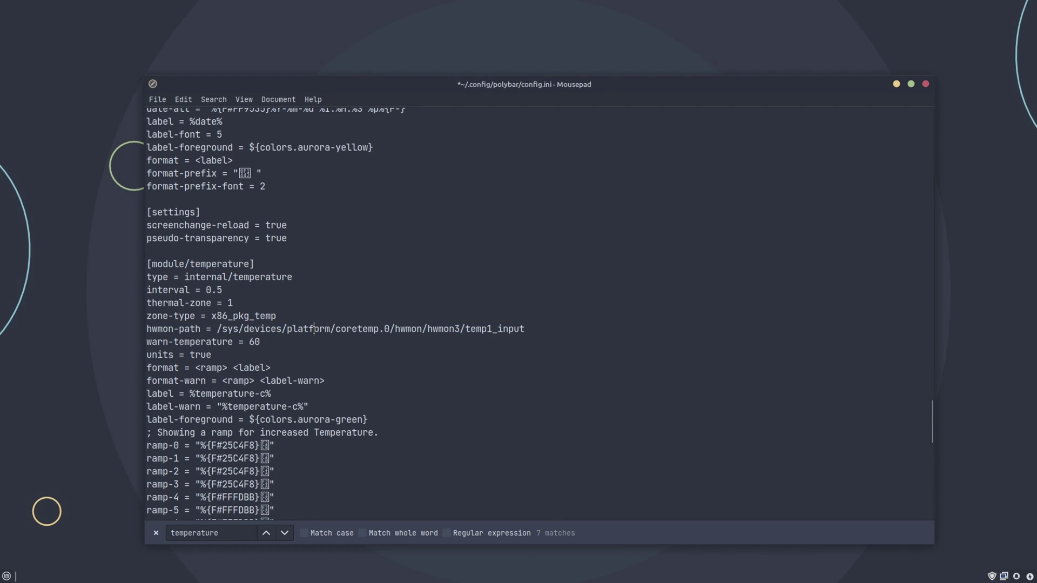
pyautogui.click(216, 533)
pyautogui.scroll(-12, 324, 324)
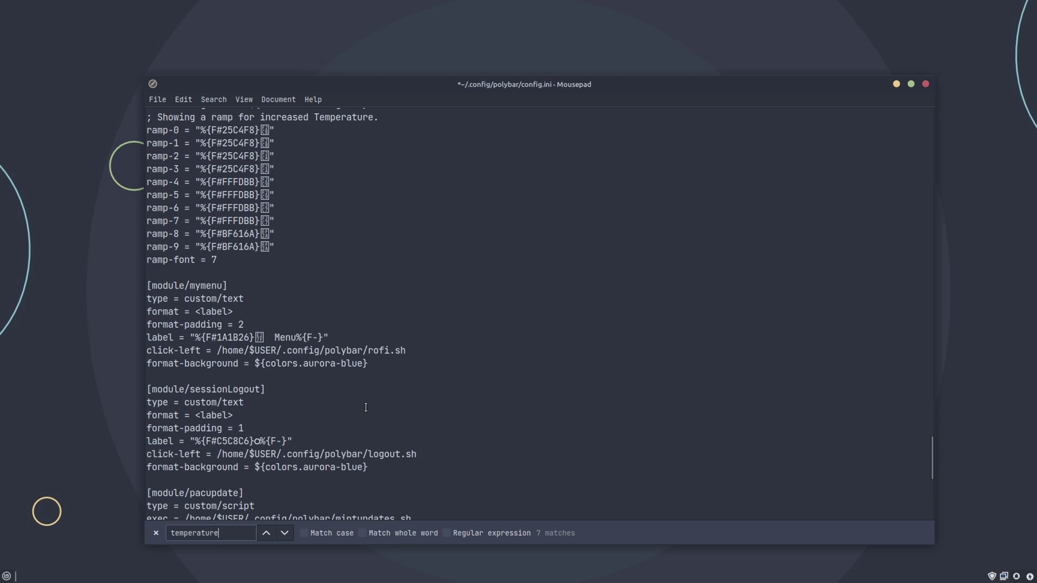
# Search for the pacupdate module and inspect its mintupdates.sh and mintupdate-cli list lines.
pyautogui.doubleClick(220, 532)
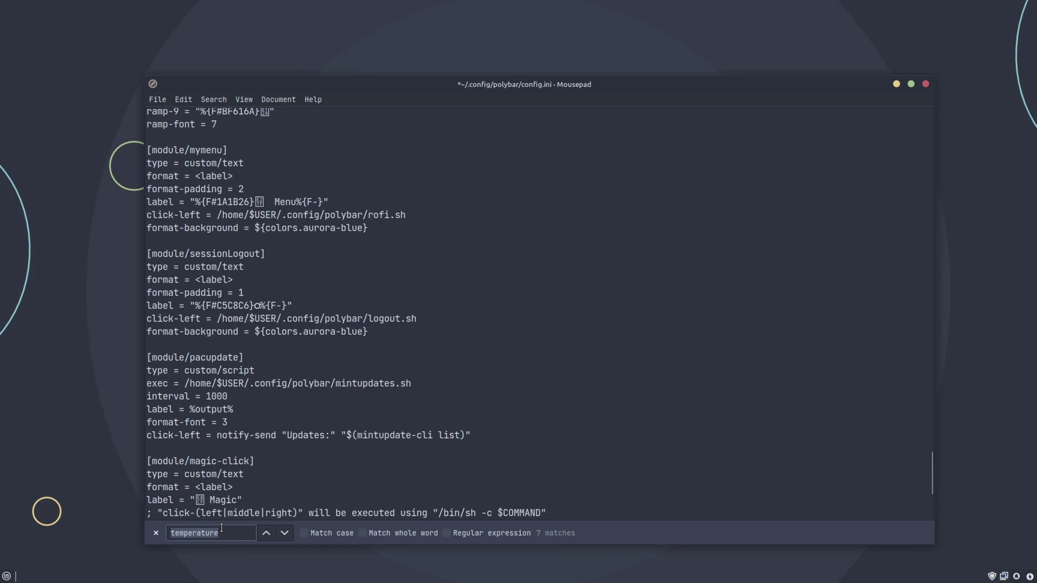
pyautogui.write('pac')
pyautogui.press('BackSpace')
pyautogui.press('BackSpace')
pyautogui.press('BackSpace')
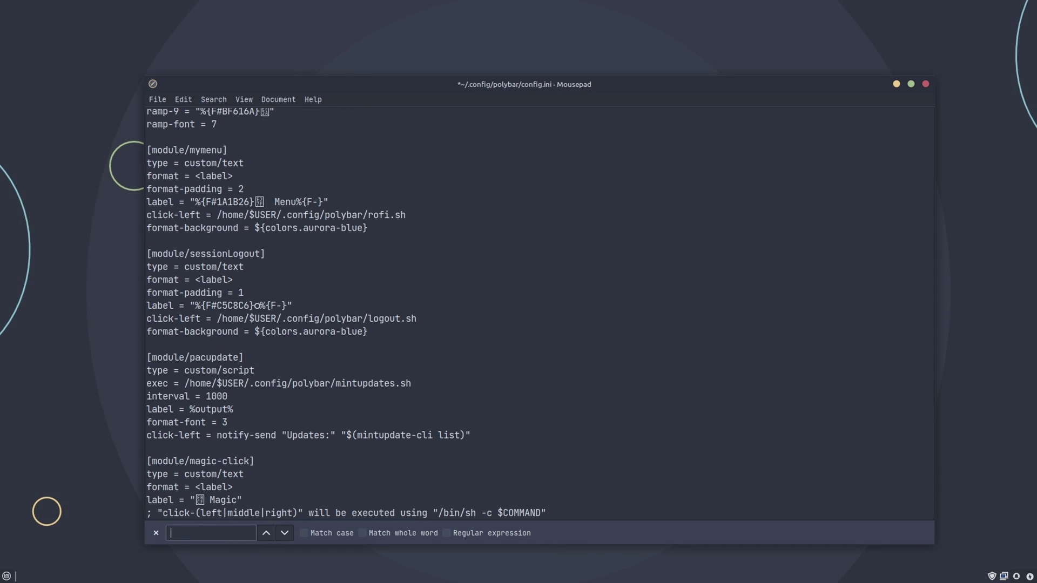
pyautogui.write('update')
pyautogui.press('Return')
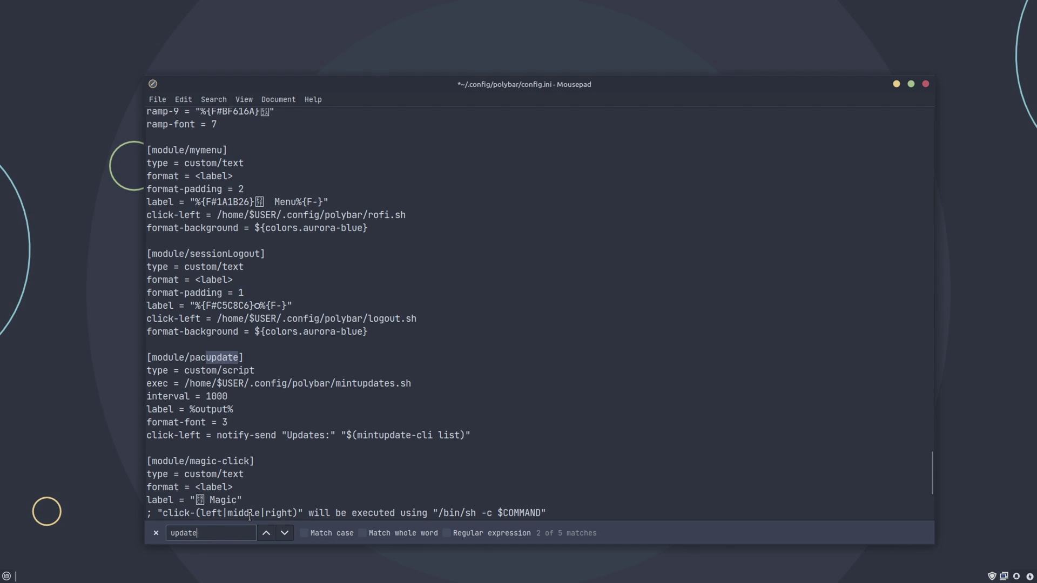
pyautogui.doubleClick(202, 357)
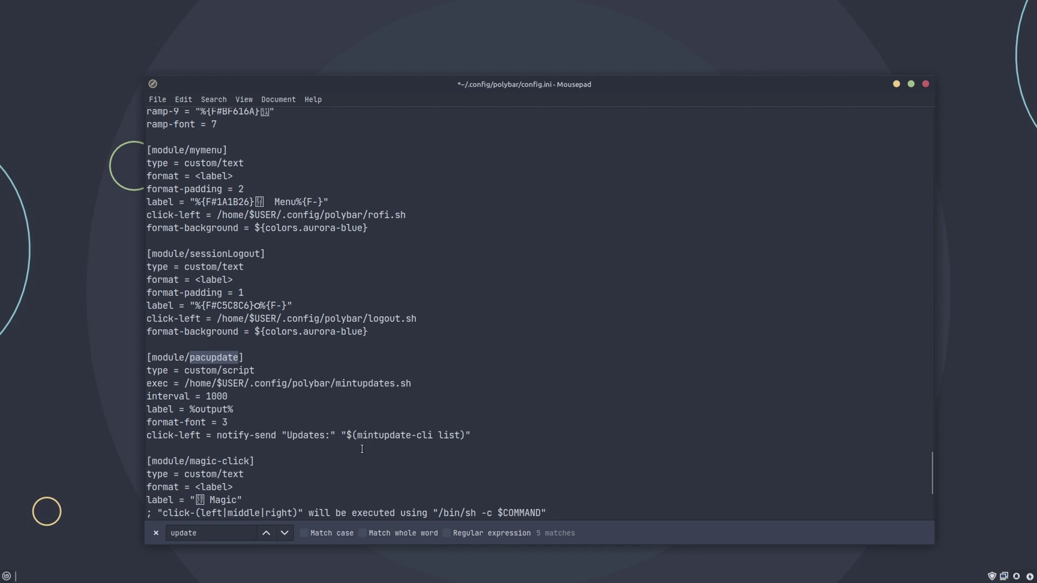
pyautogui.moveTo(335, 385); pyautogui.dragTo(407, 383)
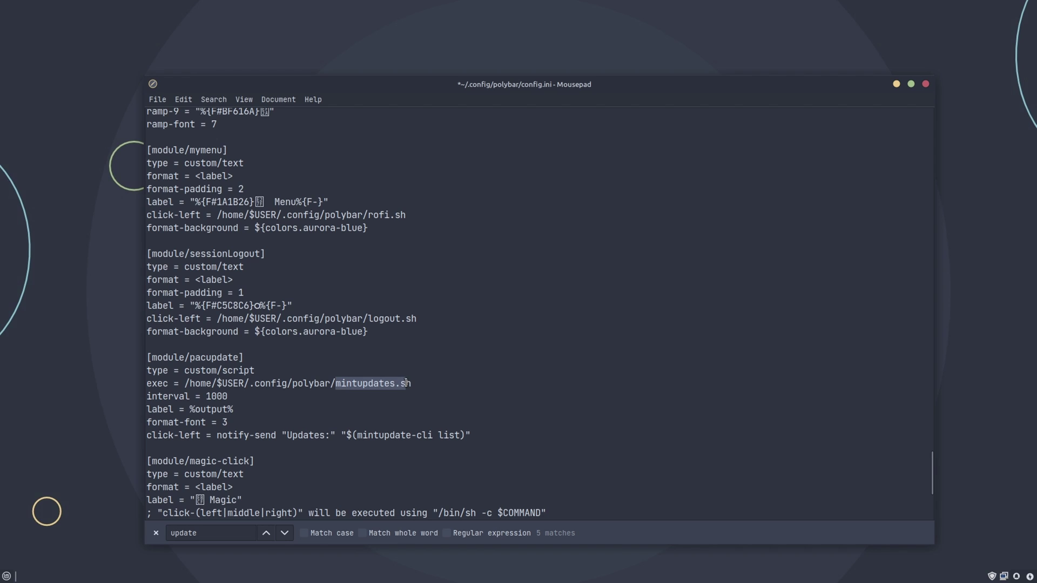
pyautogui.moveTo(356, 436); pyautogui.dragTo(457, 436)
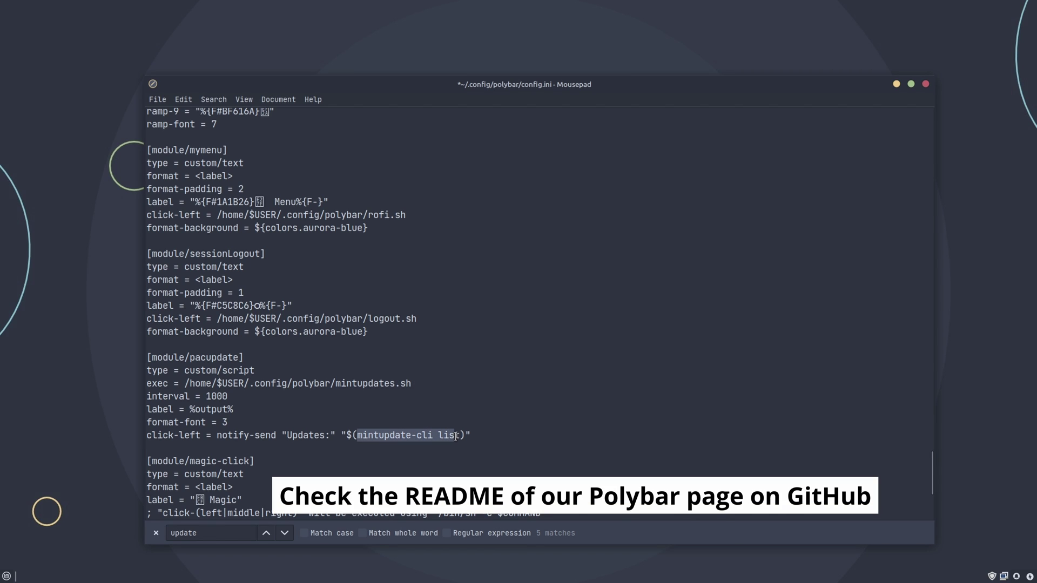
pyautogui.click(443, 424)
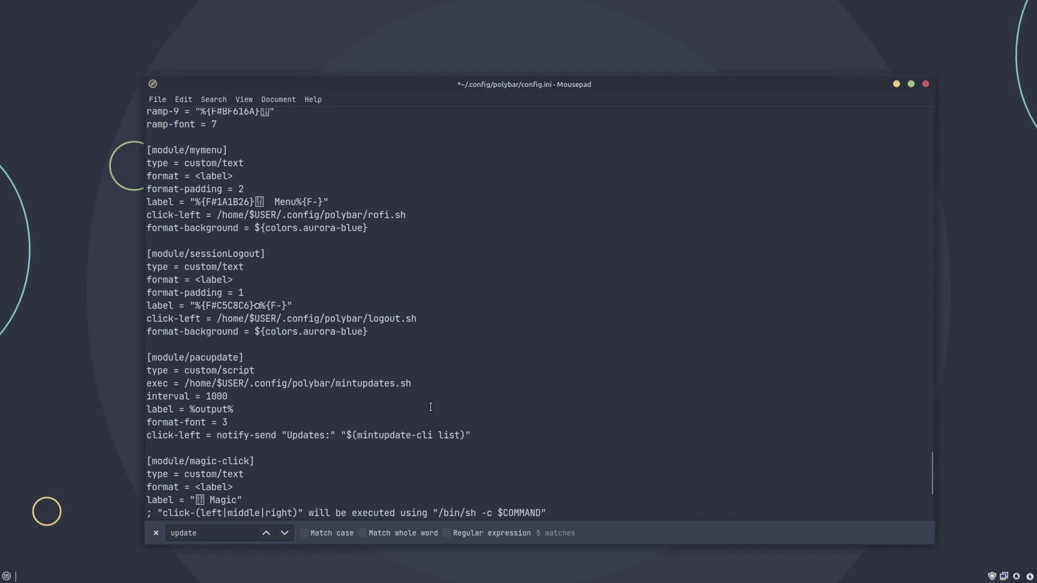
pyautogui.scroll(-5, 353, 376)
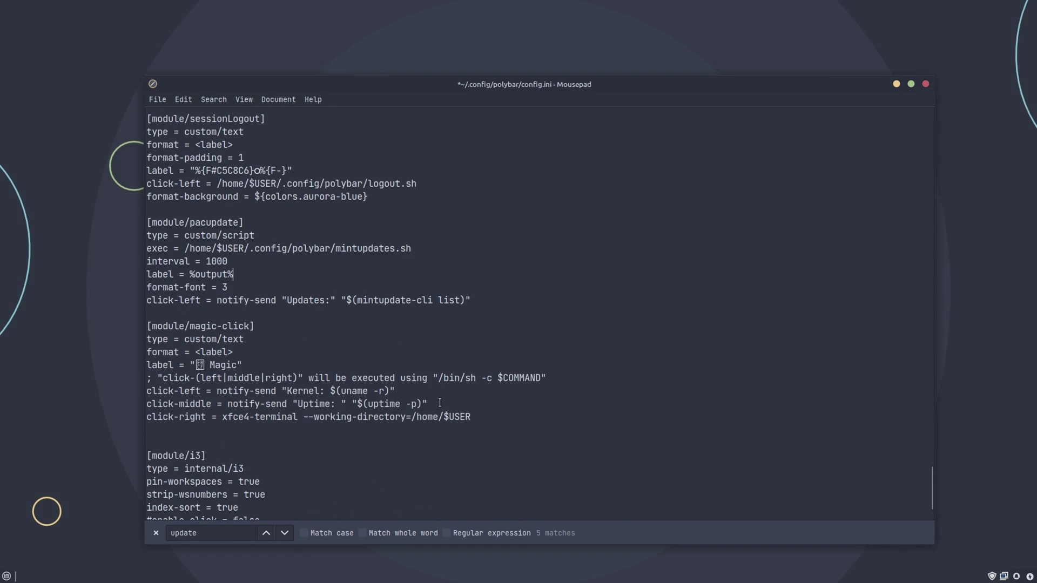
# Save config.ini from the File menu and close Mousepad.
pyautogui.click(164, 101)
pyautogui.click(169, 185)
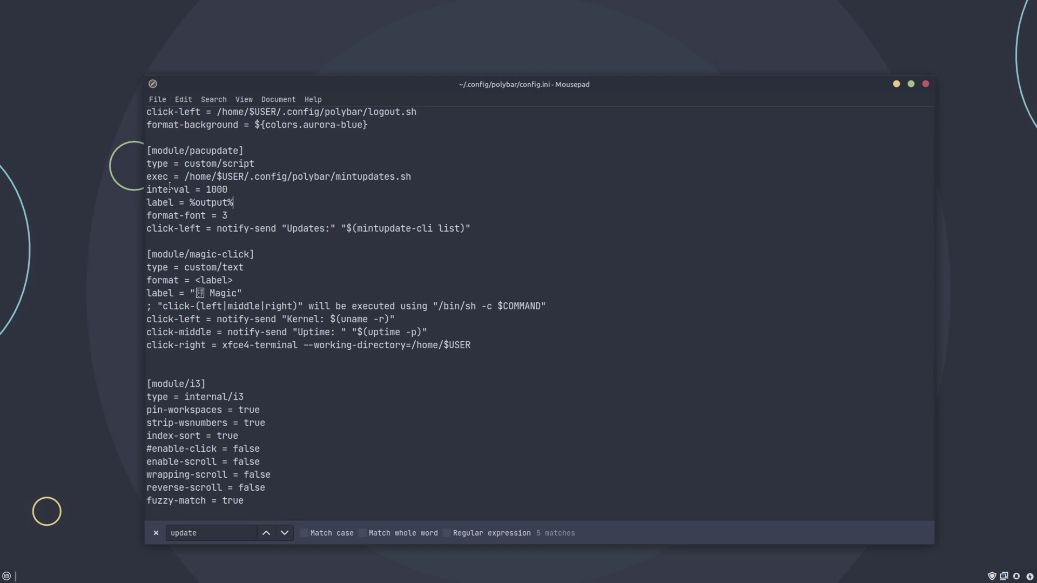
pyautogui.click(924, 86)
pyautogui.click(555, 248)
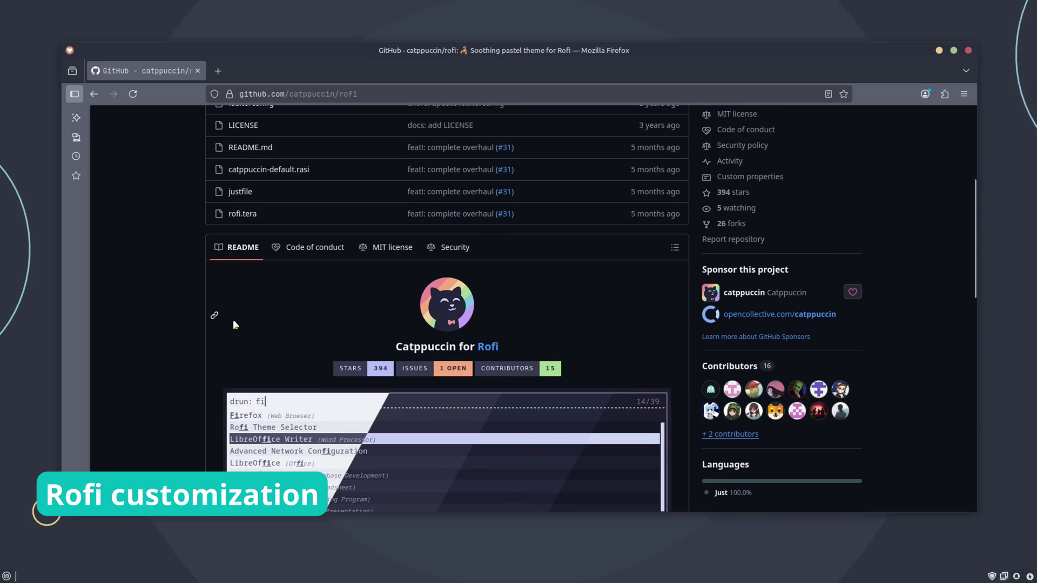
# Open catppuccin-default.rasi from the catppuccin/rofi README and download the raw file.
pyautogui.scroll(-10, 236, 324)
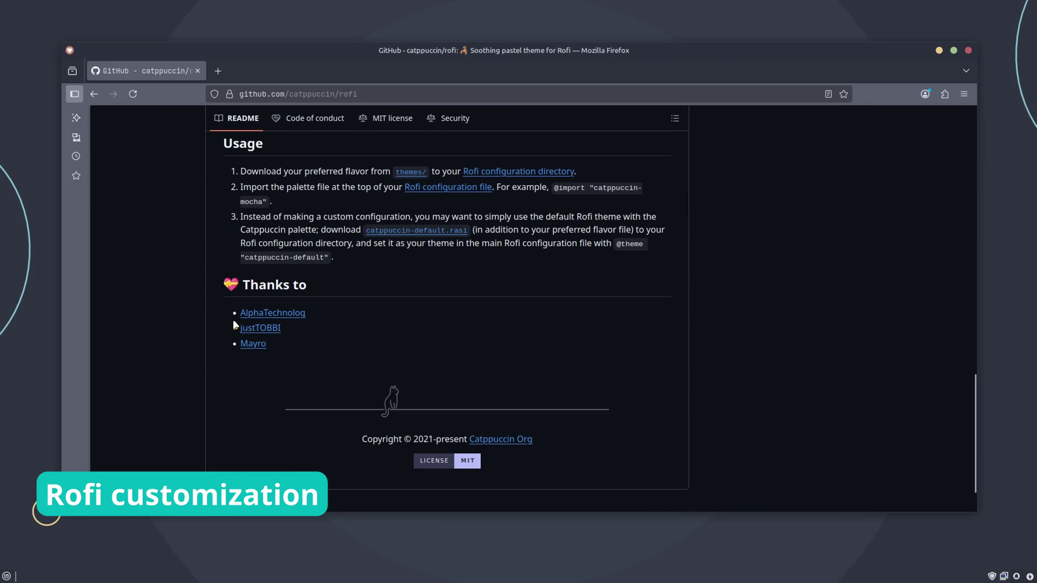
pyautogui.scroll(4, 335, 336)
pyautogui.scroll(-2, 336, 335)
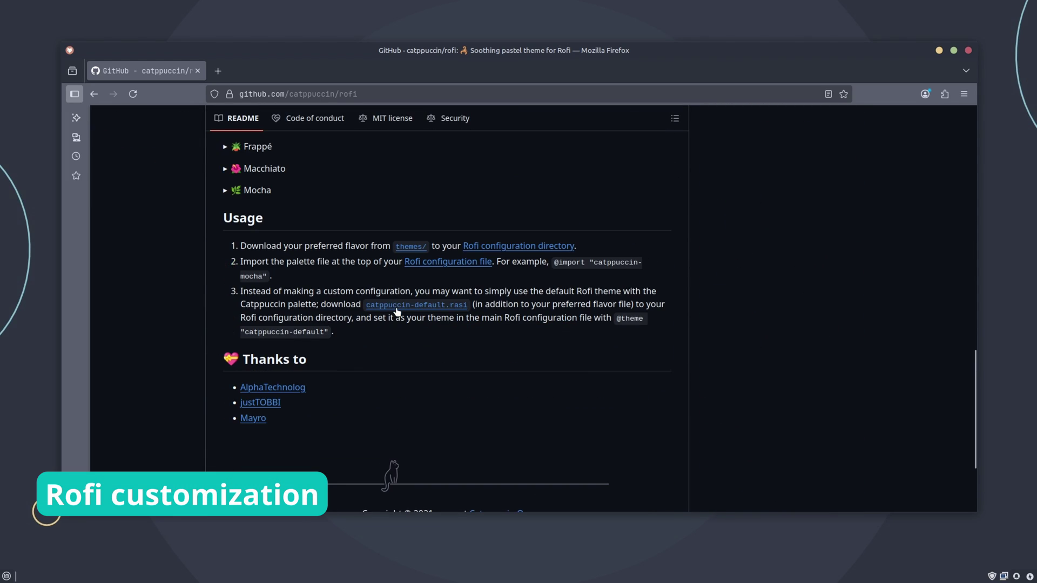
pyautogui.click(397, 306)
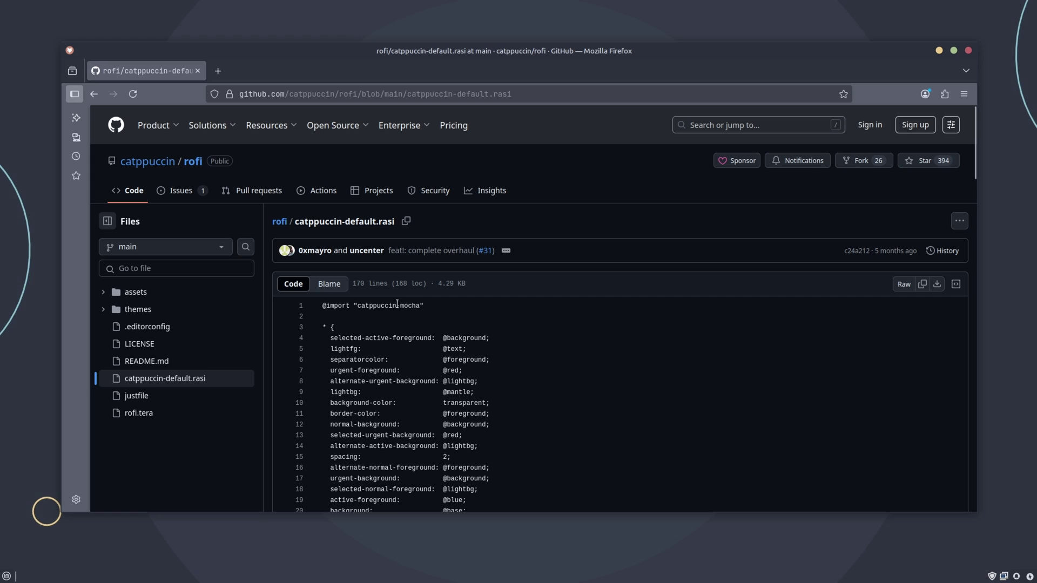
pyautogui.click(937, 284)
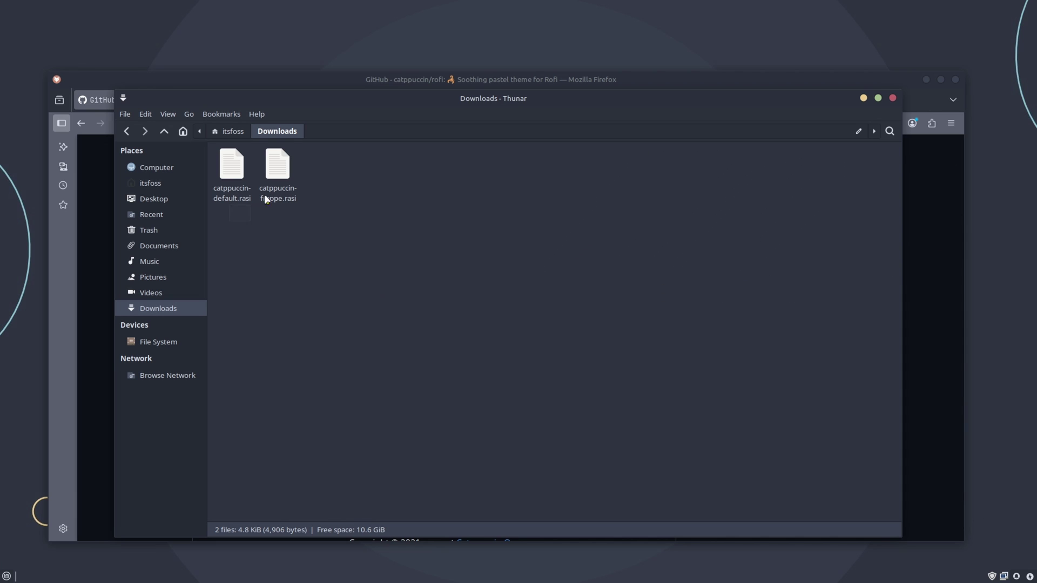
# Cut both downloaded theme files and create a new rofi folder in ~/.config.
pyautogui.hotkey('ctrl', 'a')
pyautogui.rightClick(278, 168)
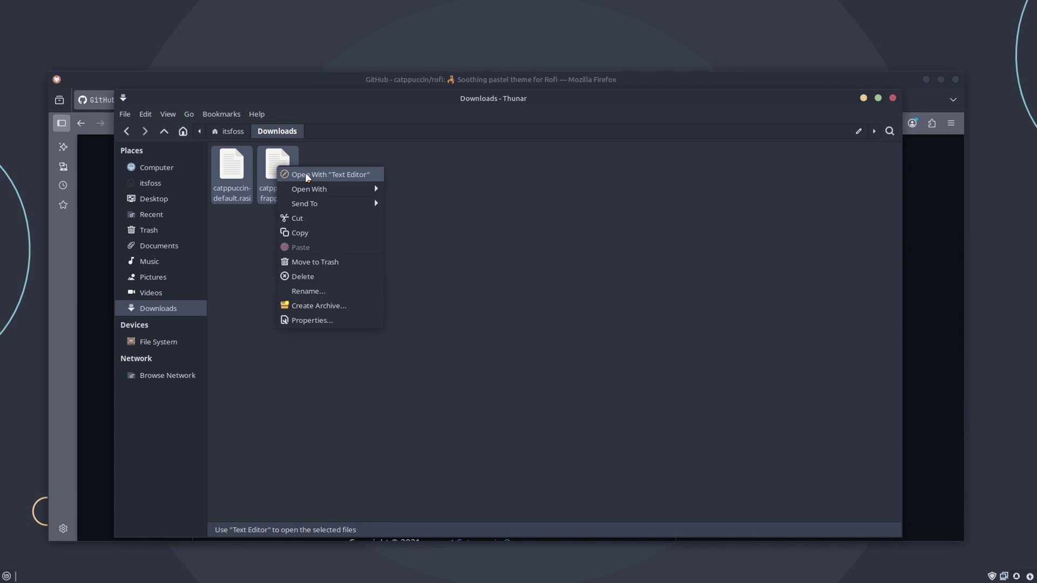
pyautogui.click(303, 222)
pyautogui.click(167, 179)
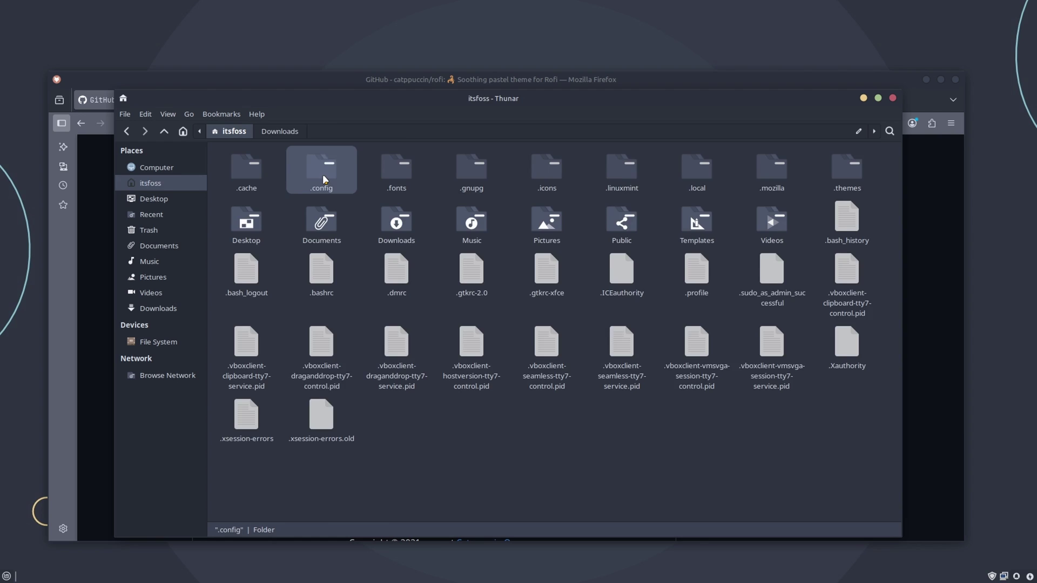
pyautogui.doubleClick(323, 165)
pyautogui.rightClick(413, 285)
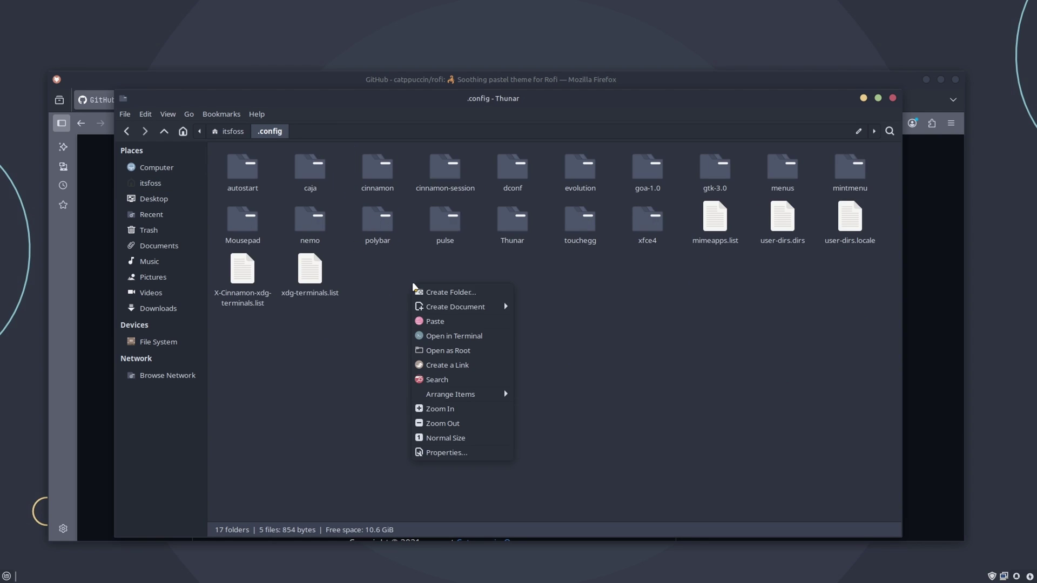
pyautogui.click(463, 292)
pyautogui.write('rofi')
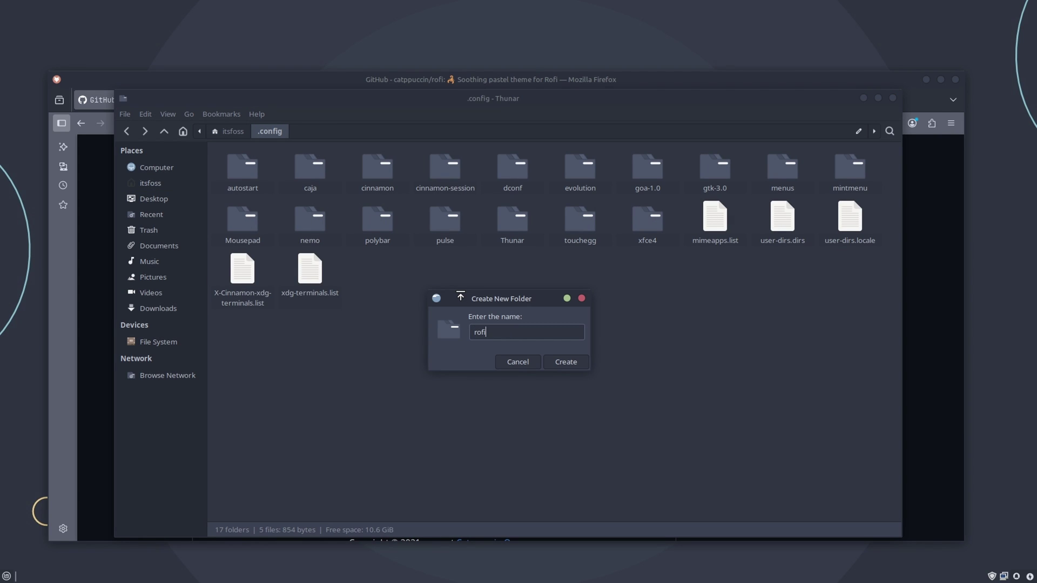
pyautogui.press('Return')
# Paste catppuccin-default.rasi and catppuccin-frappe.rasi into the rofi folder and bring up catppuccin-default.rasi's actions.
pyautogui.doubleClick(510, 218)
pyautogui.rightClick(340, 217)
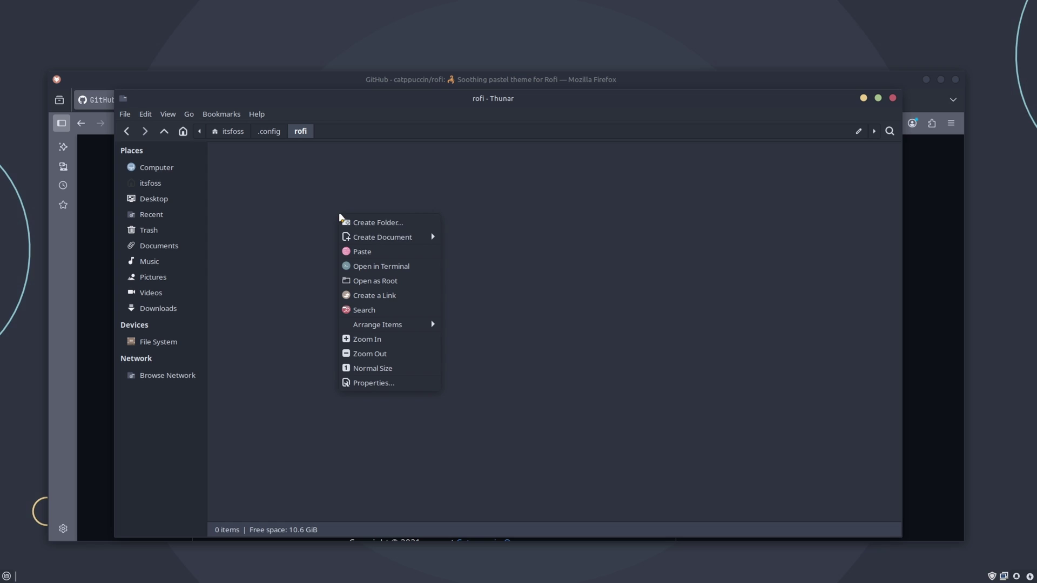
pyautogui.click(368, 249)
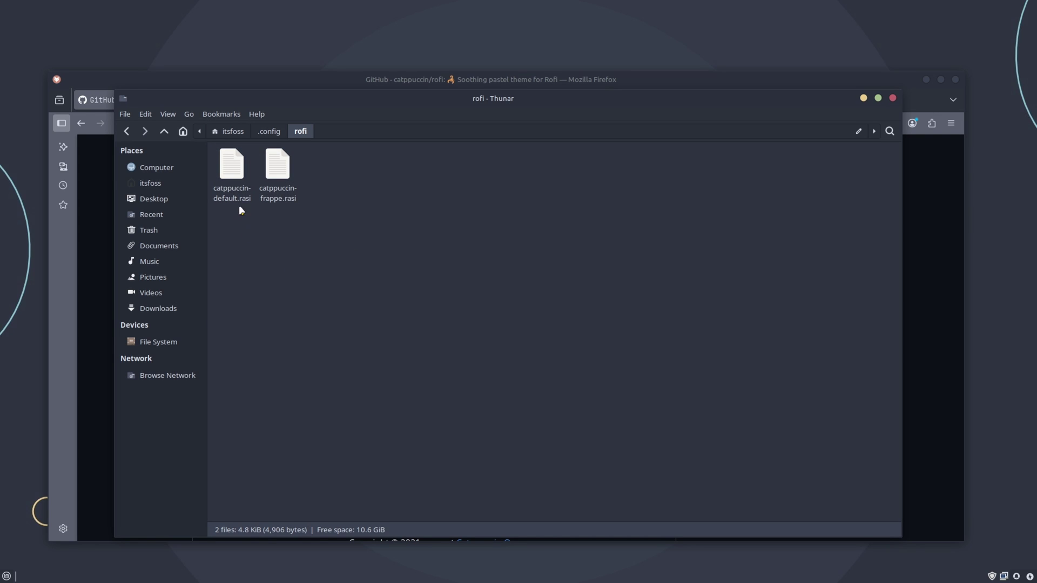
pyautogui.click(232, 172)
pyautogui.rightClick(233, 174)
# Open catppuccin-default.rasi in Mousepad and change the mocha import to frappe.
pyautogui.moveTo(291, 196)
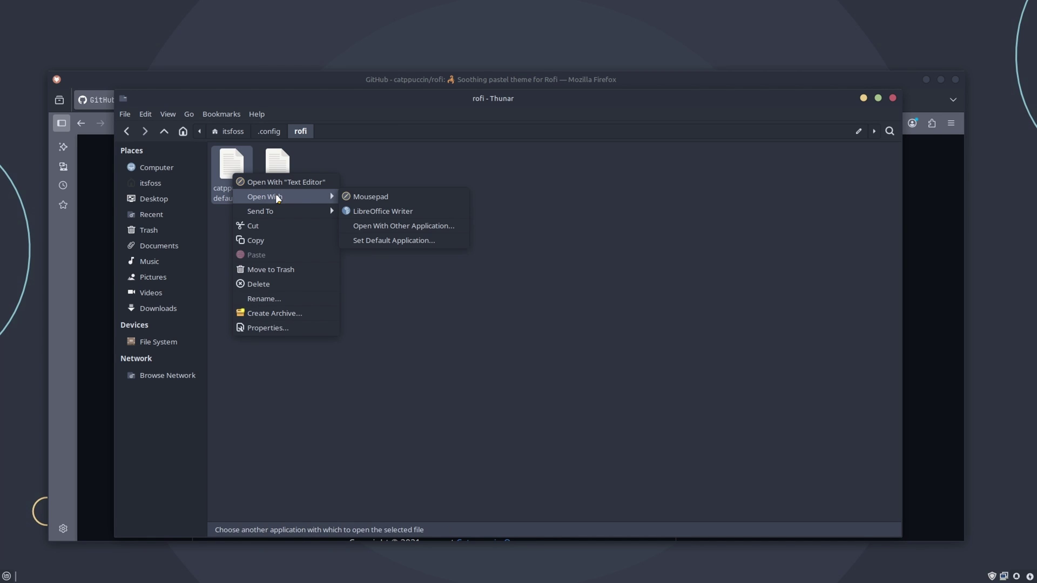
pyautogui.click(382, 199)
pyautogui.moveTo(527, 12); pyautogui.dragTo(391, 81)
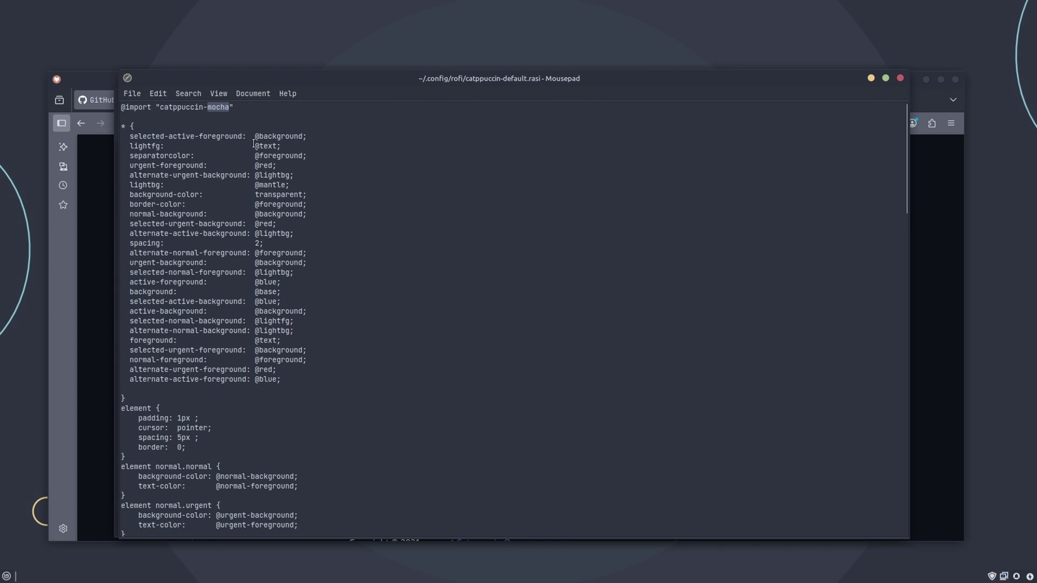
pyautogui.write('frappe')
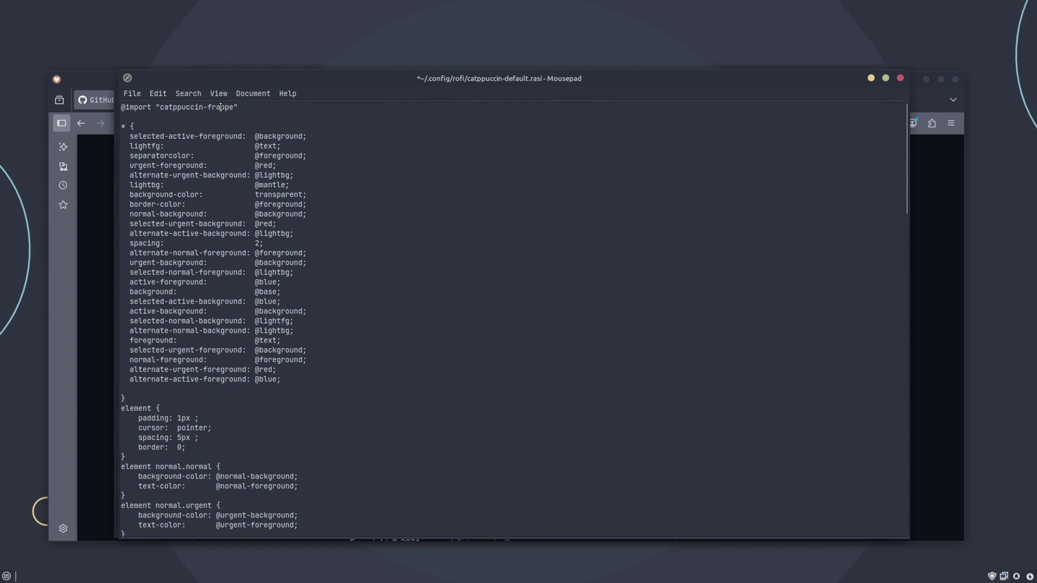
# Save the theme file with Ctrl+S and close the editor.
pyautogui.hotkey('ctrl', 's')
pyautogui.click(133, 93)
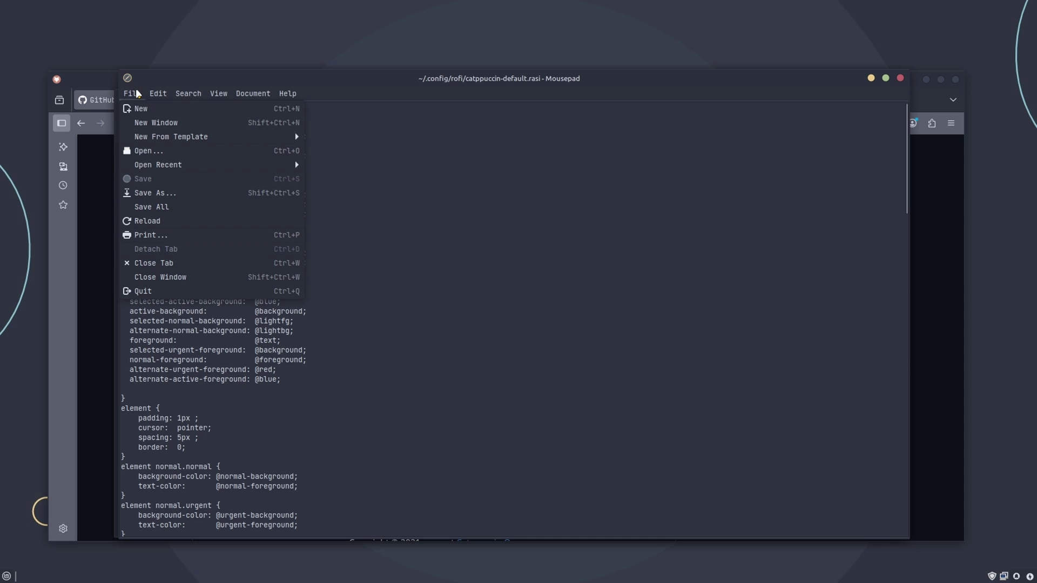
pyautogui.click(900, 77)
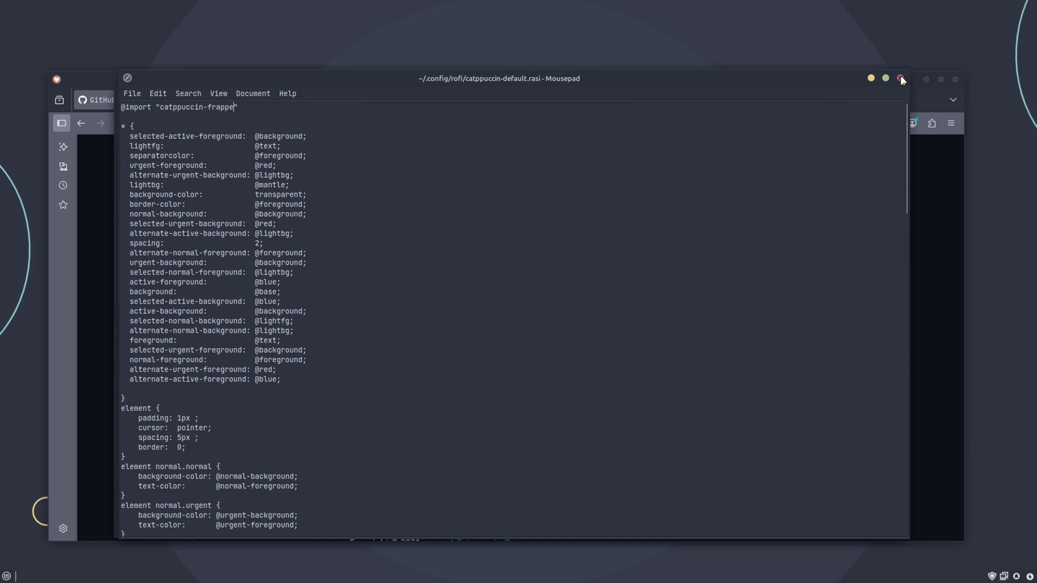
pyautogui.click(900, 78)
pyautogui.click(349, 201)
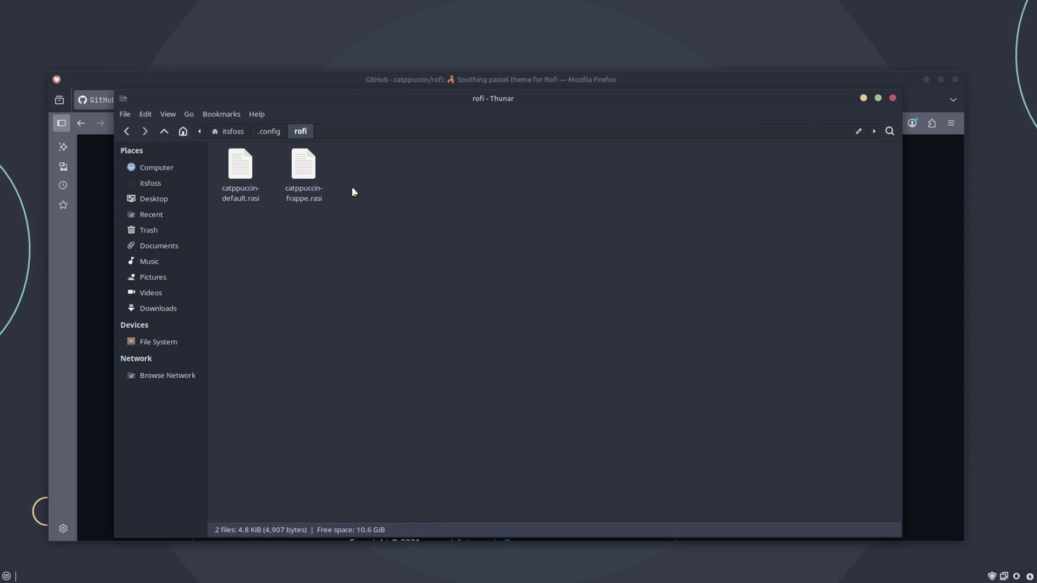
# Create an empty file named config.rasi in the rofi folder.
pyautogui.rightClick(352, 190)
pyautogui.moveTo(378, 212)
pyautogui.click(497, 238)
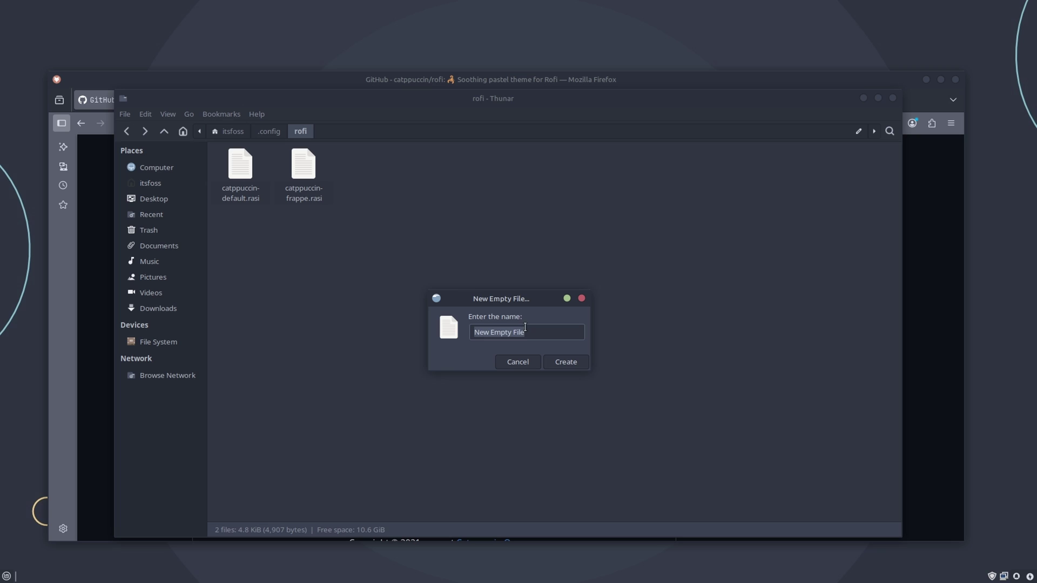
pyautogui.write('config.rasi')
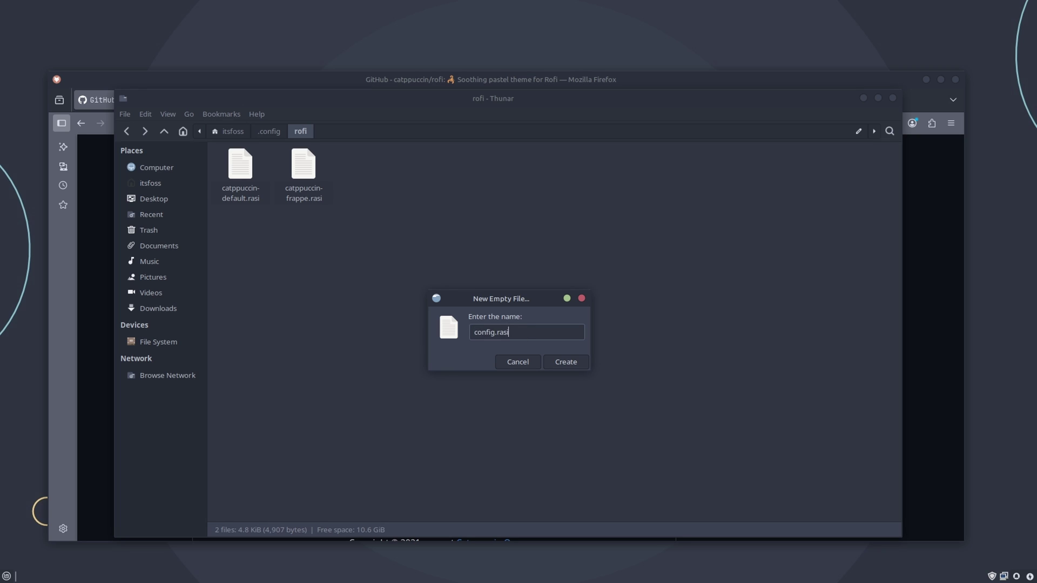
pyautogui.click(566, 361)
pyautogui.rightClick(375, 169)
pyautogui.moveTo(410, 192)
pyautogui.click(505, 192)
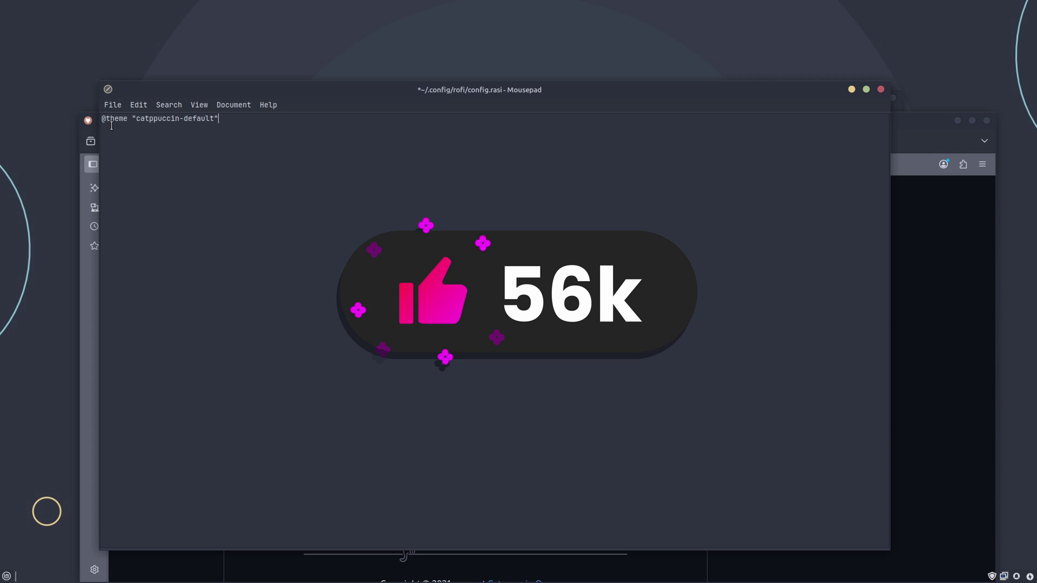
pyautogui.click(113, 104)
pyautogui.click(124, 190)
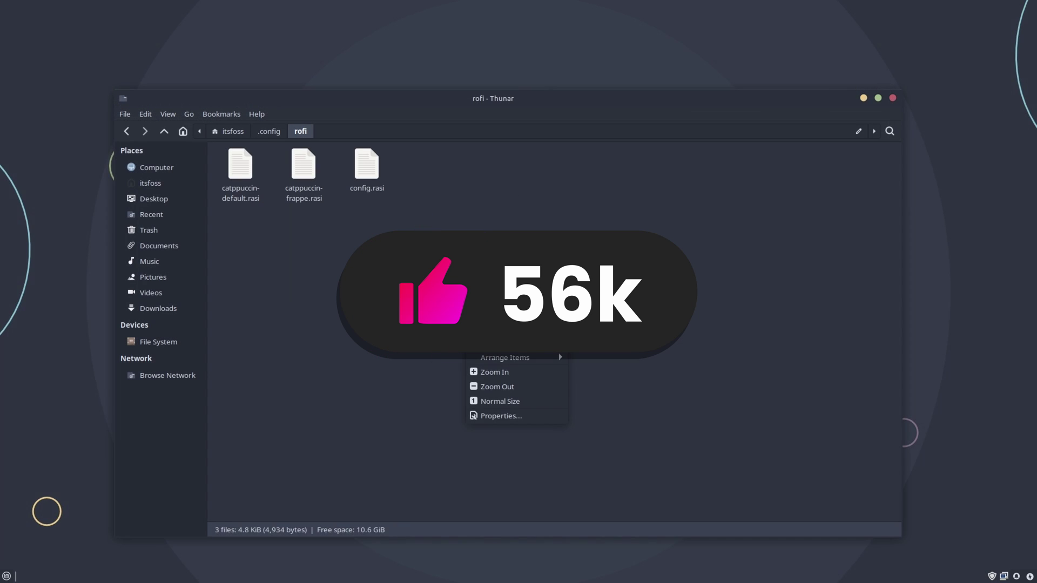
# Run 'rofi -show drun' from a terminal in the rofi folder and browse the app list.
pyautogui.click(464, 160)
pyautogui.write('ro')
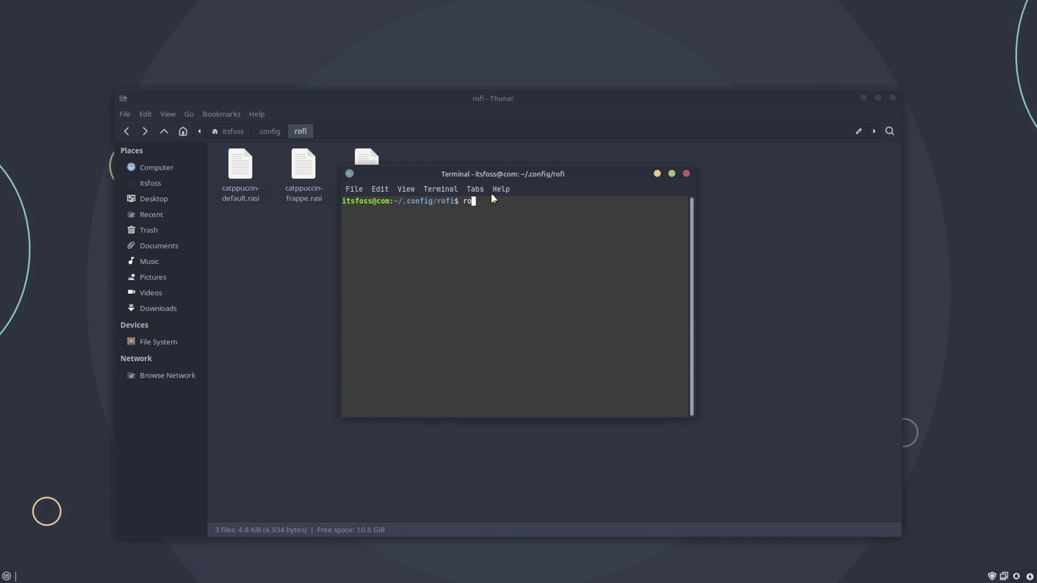
pyautogui.write('fi -show drun')
pyautogui.press('Return')
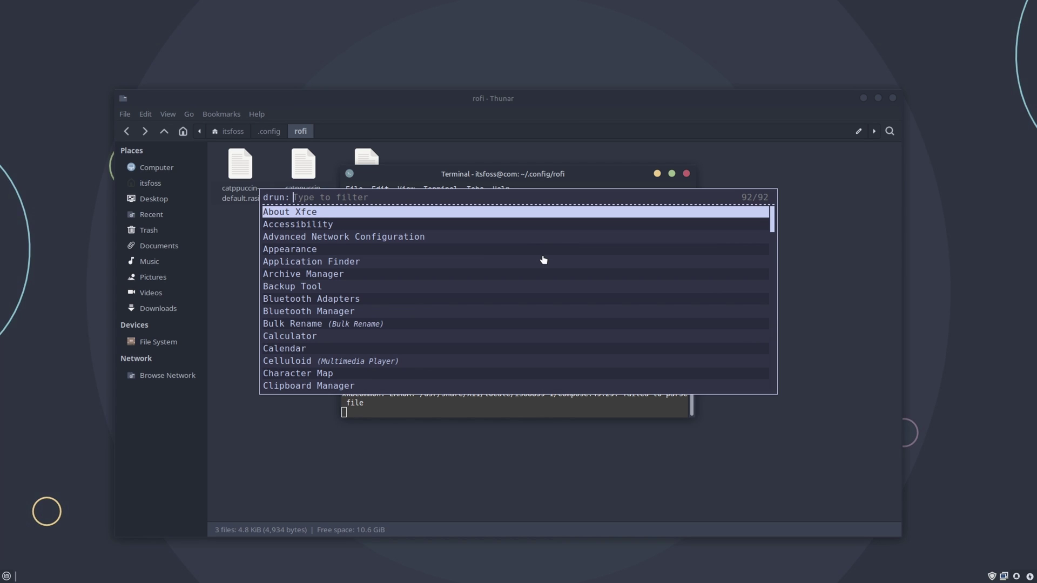
pyautogui.press('Down')
pyautogui.press('Down')
pyautogui.press('Down')
pyautogui.press('Down')
pyautogui.press('Down')
pyautogui.press('Down')
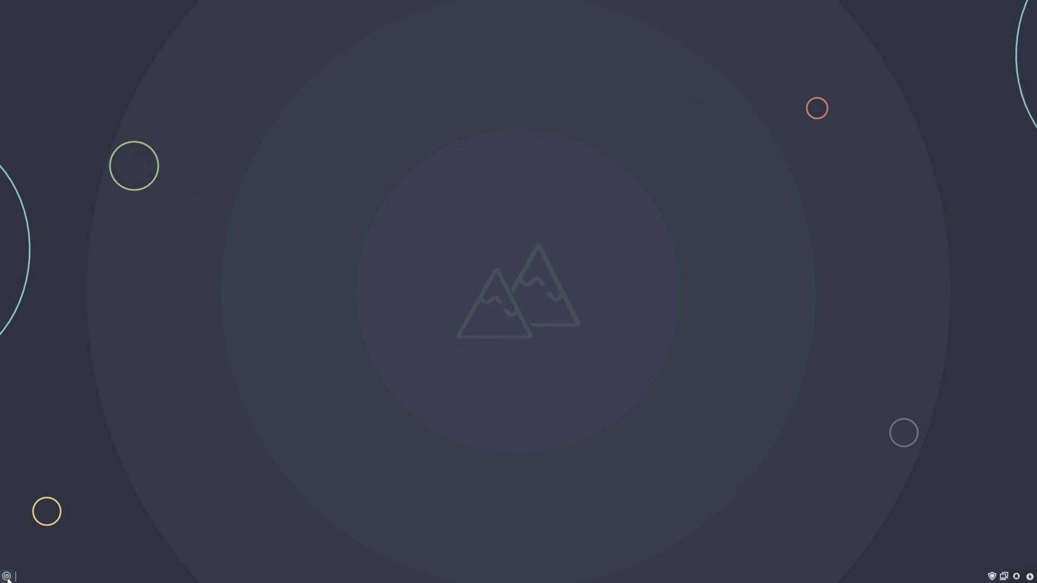
# Lower the window decorations opacity slightly on Window Manager Tweaks' Compositor tab, then close it.
pyautogui.click(6, 576)
pyautogui.write('window')
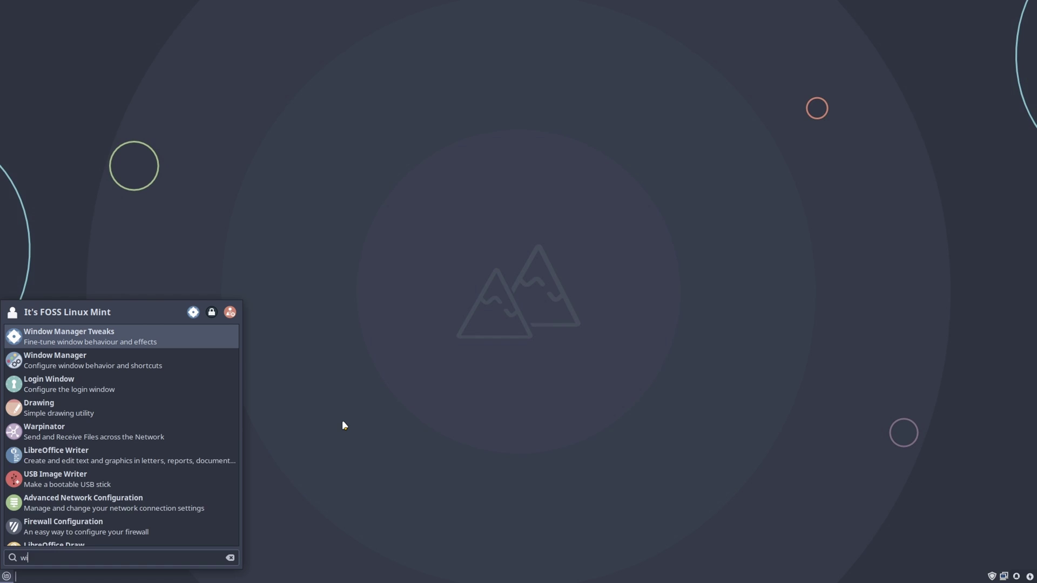
pyautogui.click(85, 341)
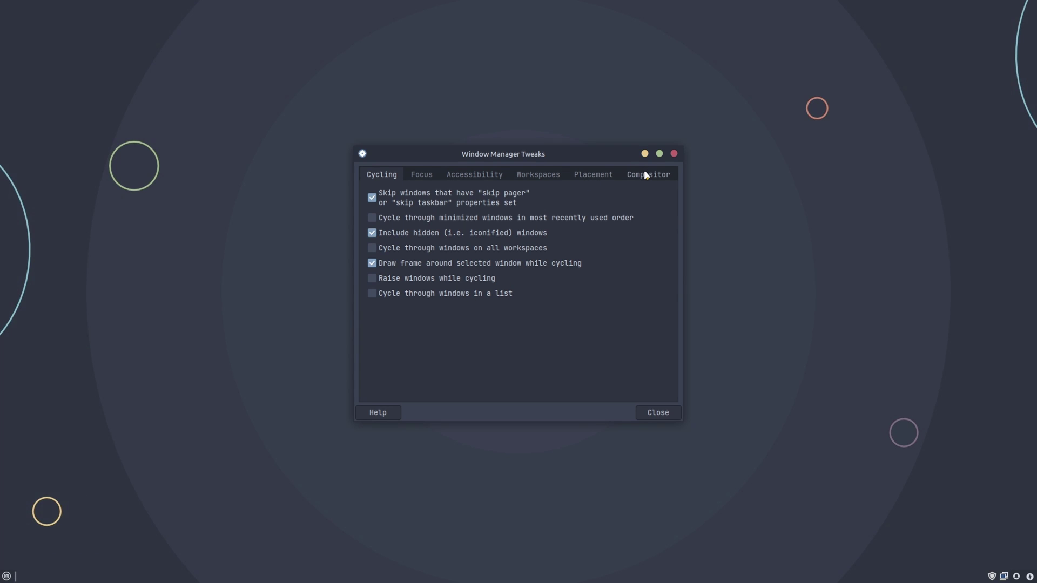
pyautogui.click(651, 171)
pyautogui.moveTo(557, 153); pyautogui.dragTo(555, 200)
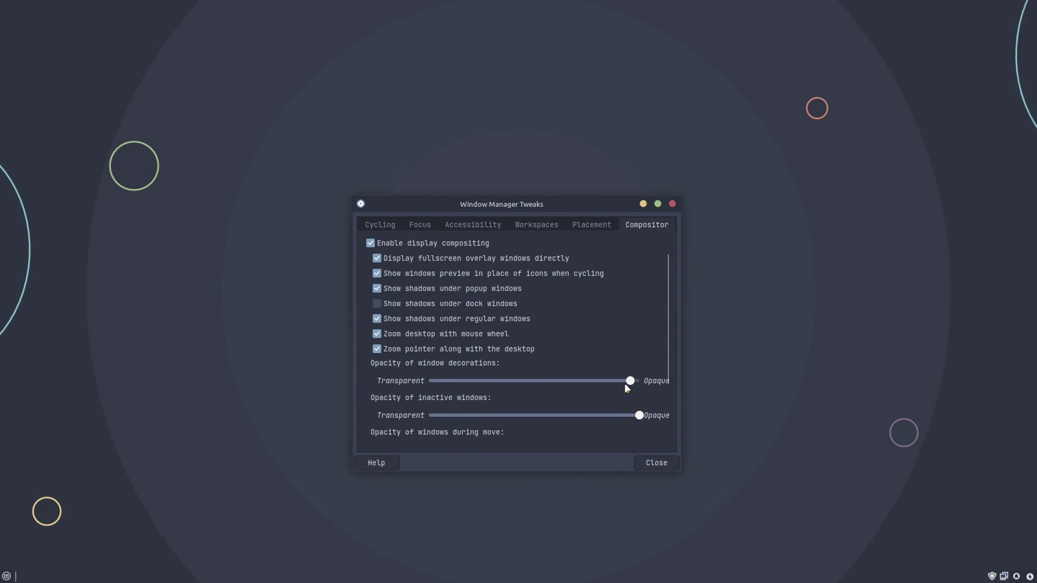
pyautogui.moveTo(625, 384); pyautogui.dragTo(625, 385)
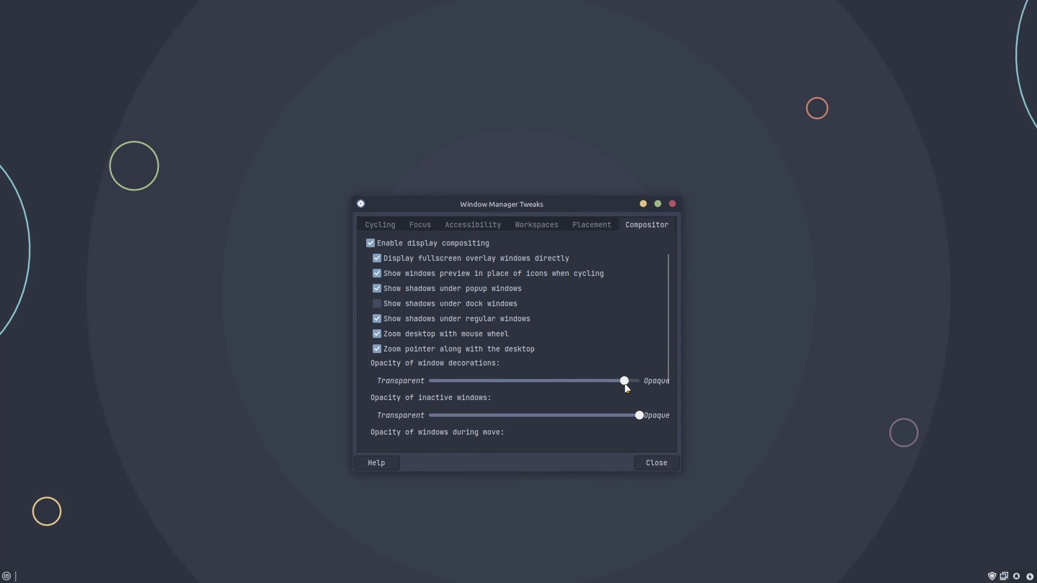
pyautogui.click(658, 465)
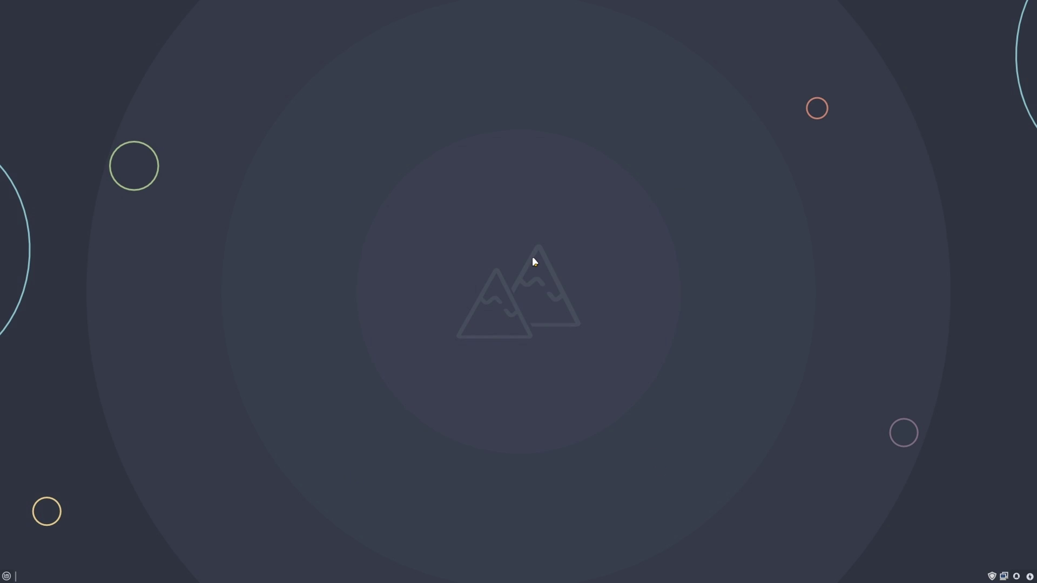
# Add a Polybar autostart entry ('A new bar for Xfce', command polybar) in Session and Startup.
pyautogui.click(7, 577)
pyautogui.write('session')
pyautogui.press('Return')
pyautogui.click(460, 169)
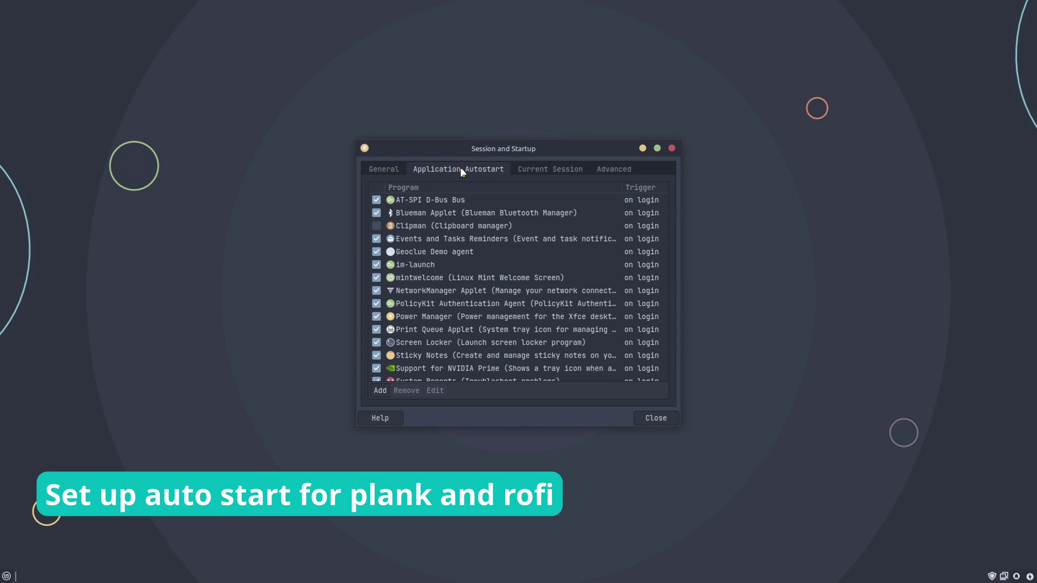
pyautogui.scroll(-10, 432, 302)
pyautogui.click(381, 391)
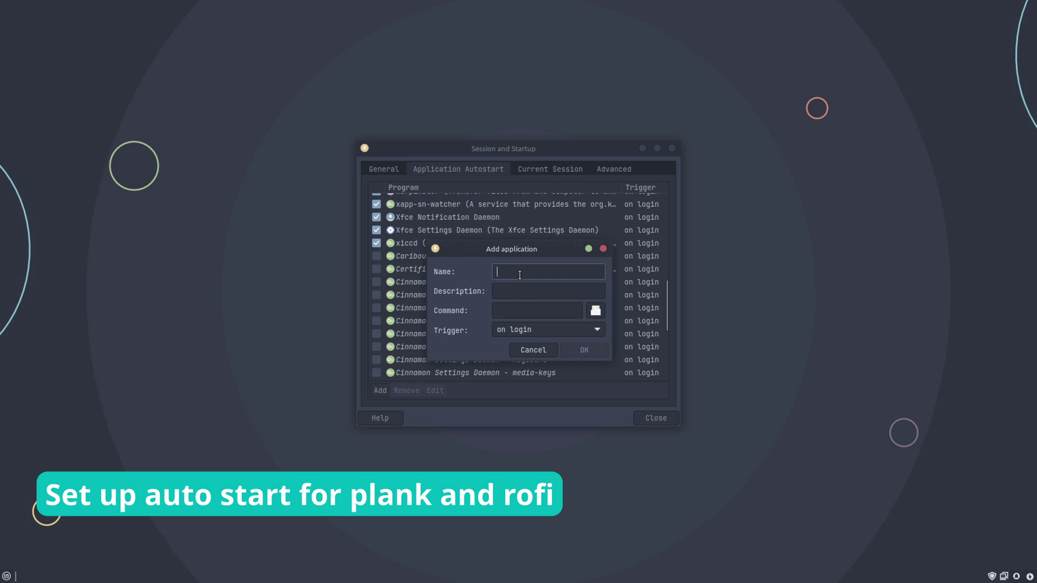
pyautogui.write('Polybar')
pyautogui.press('Tab')
pyautogui.write('A new bar for Xfce')
pyautogui.press('Tab')
pyautogui.write('polybar')
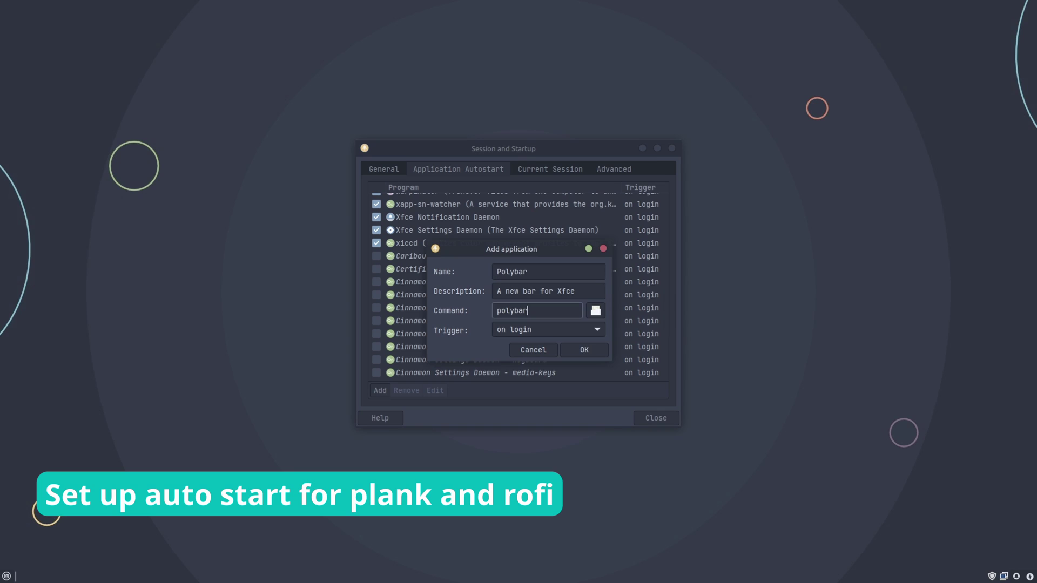
pyautogui.click(585, 350)
# Add a Plank autostart entry ('A Simple Dock for Xfce', command plank) and close the settings.
pyautogui.click(380, 391)
pyautogui.write('Plank')
pyautogui.press('Tab')
pyautogui.write('A Simple Dock for Xfce')
pyautogui.press('Tab')
pyautogui.write('plank')
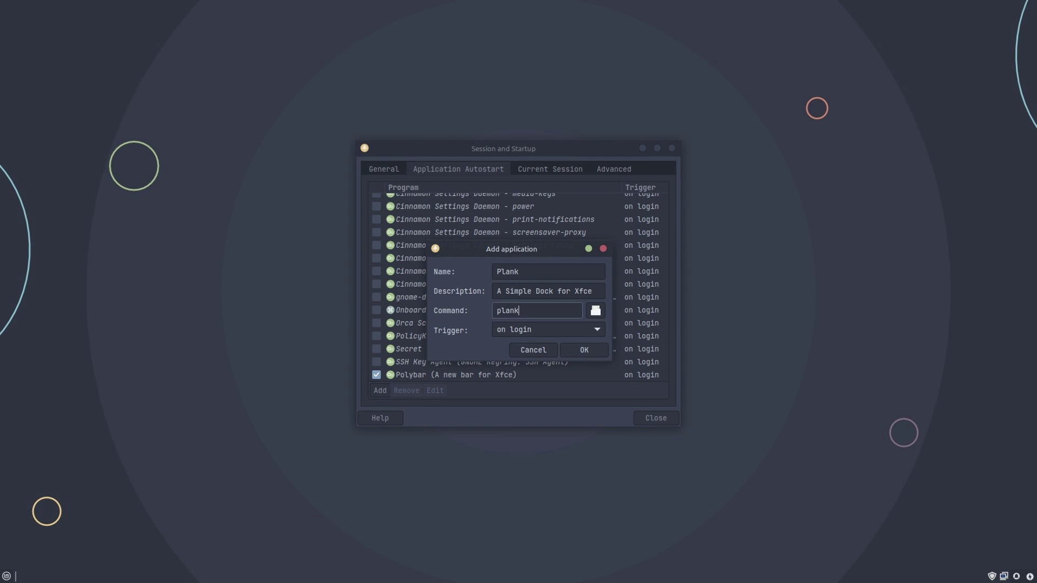
pyautogui.click(591, 348)
pyautogui.hotkey('alt', 'F4')
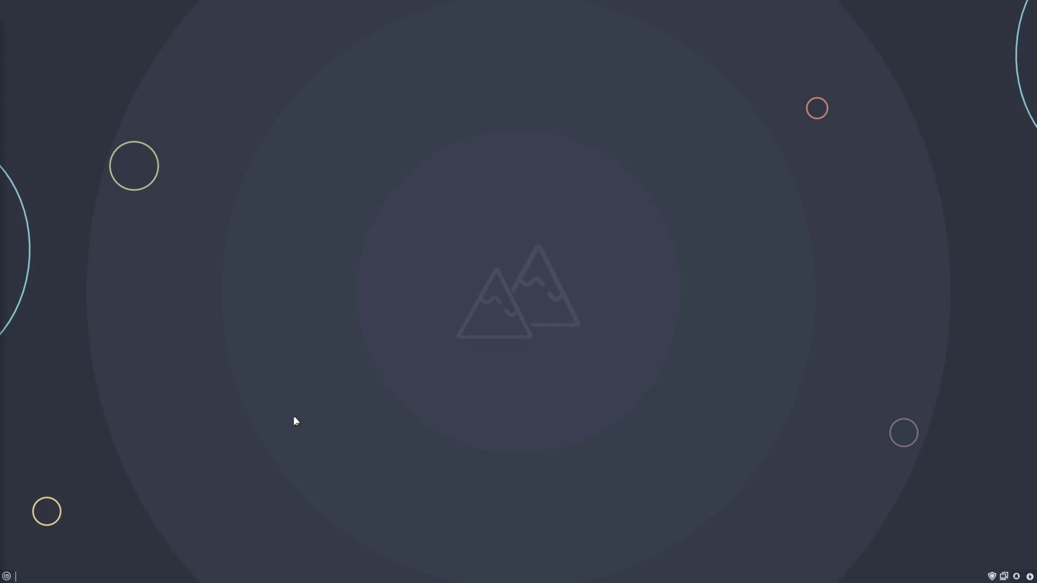
# Add an application shortcut binding Super+R to 'rofi -show drun -show-icons', replacing the app finder.
pyautogui.press('super')
pyautogui.write('key')
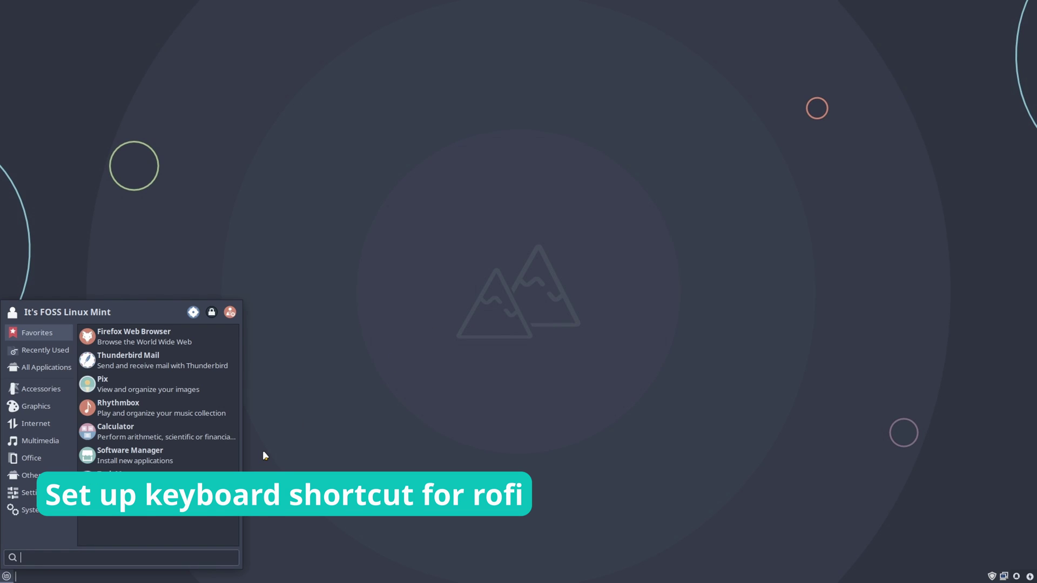
pyautogui.write('b')
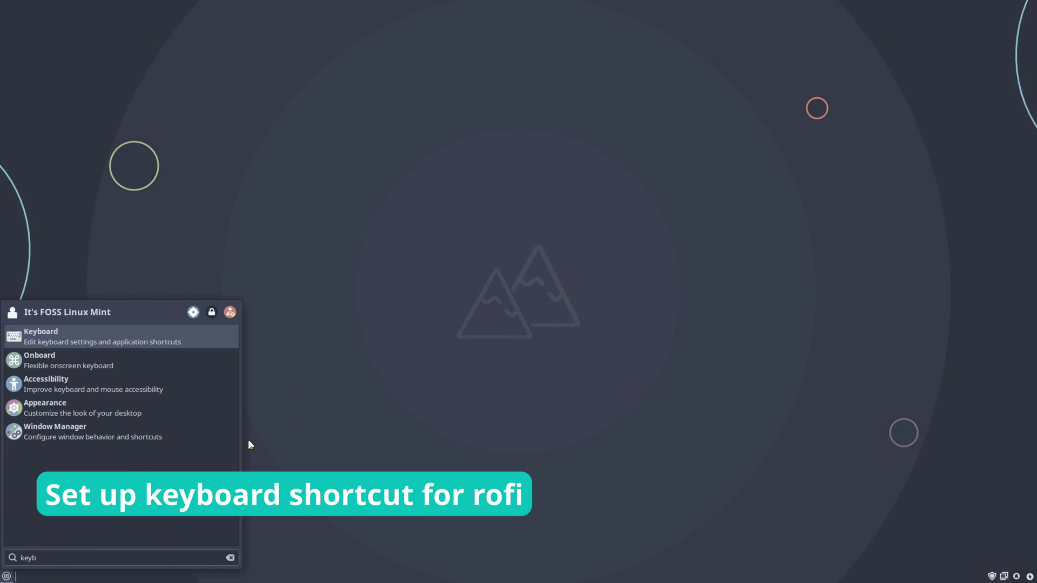
pyautogui.click(126, 337)
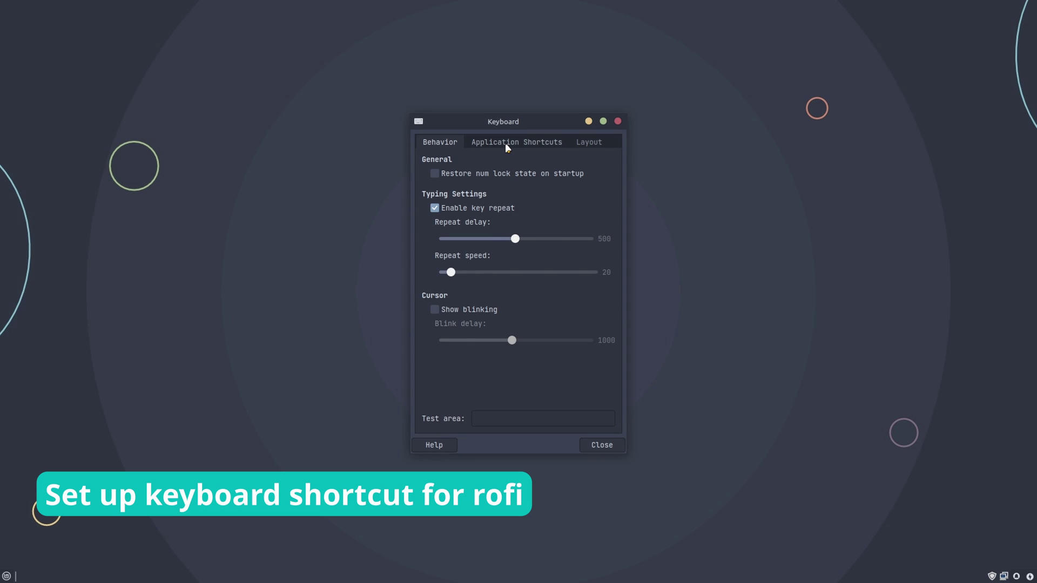
pyautogui.click(506, 143)
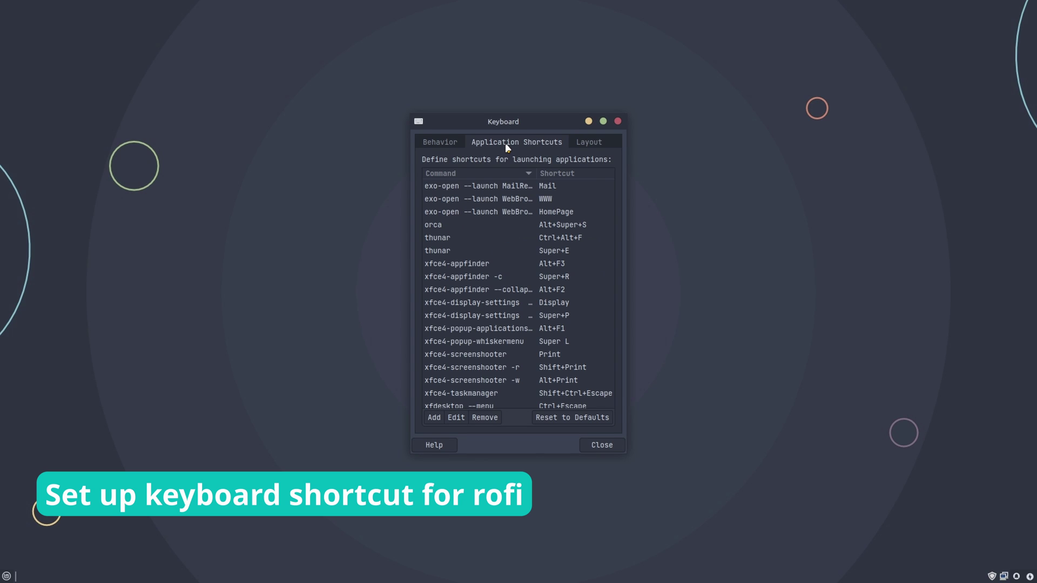
pyautogui.click(435, 419)
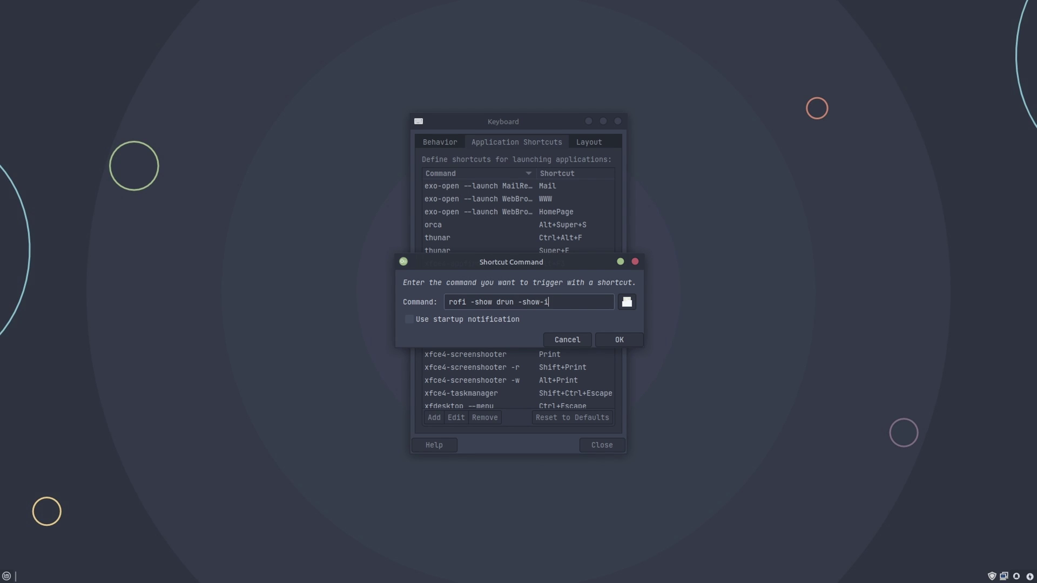
pyautogui.click(619, 339)
pyautogui.press('super+r')
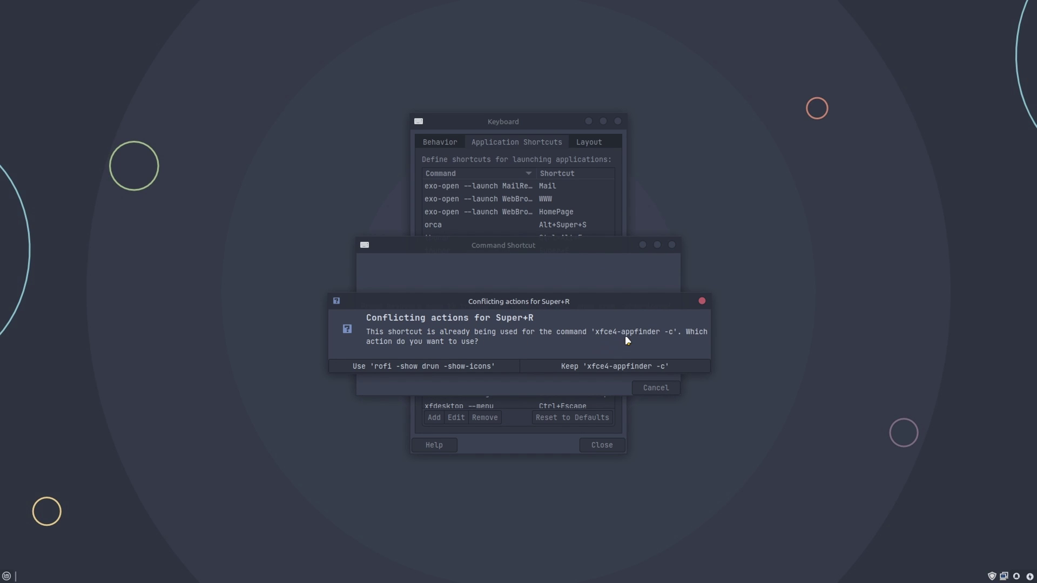
pyautogui.click(434, 369)
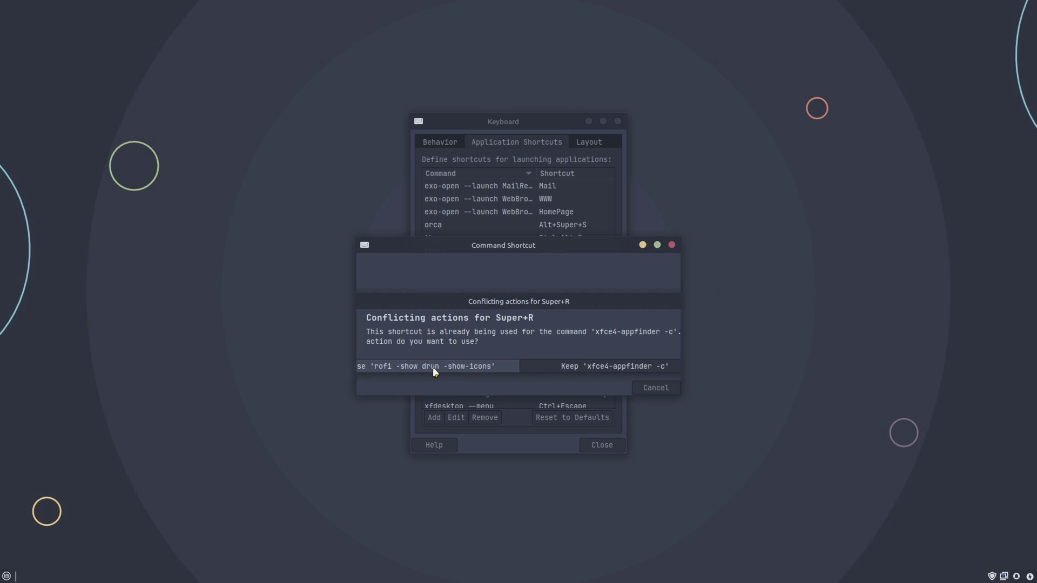
pyautogui.click(594, 445)
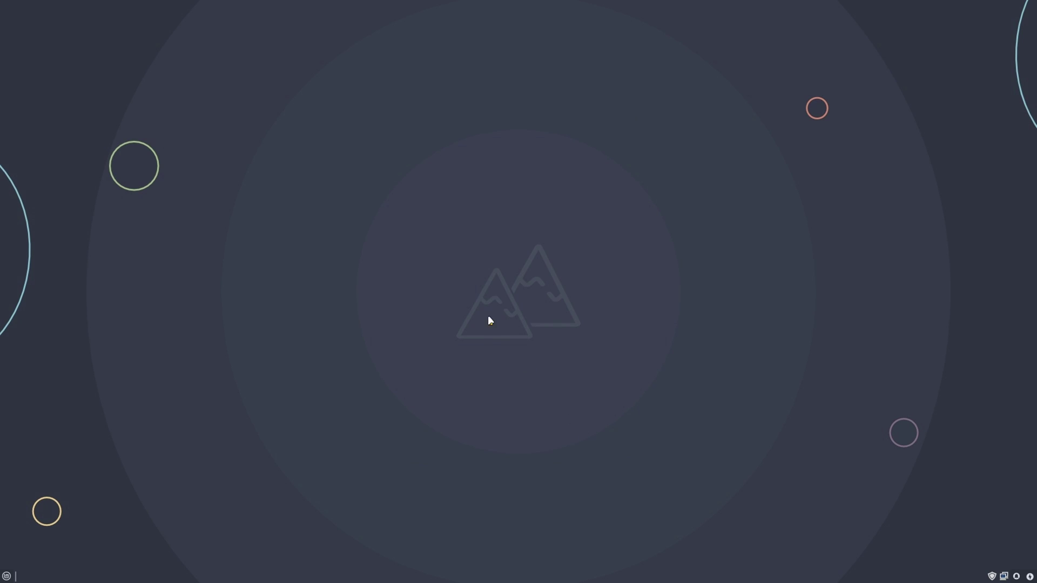
# Bring up the rofi launcher with Super+R to start Plank.
pyautogui.press('super+r')
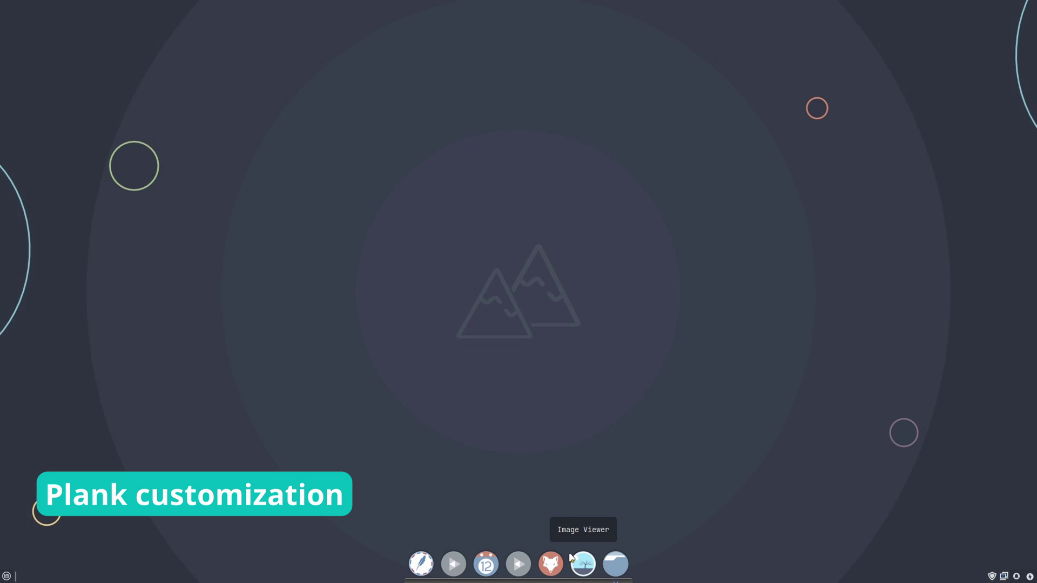
# In Plank Preferences, set the Transparent theme and put the dock on the left edge.
pyautogui.keyDown('ctrl'); pyautogui.rightClick(616, 565); pyautogui.keyUp('ctrl')
pyautogui.click(651, 527)
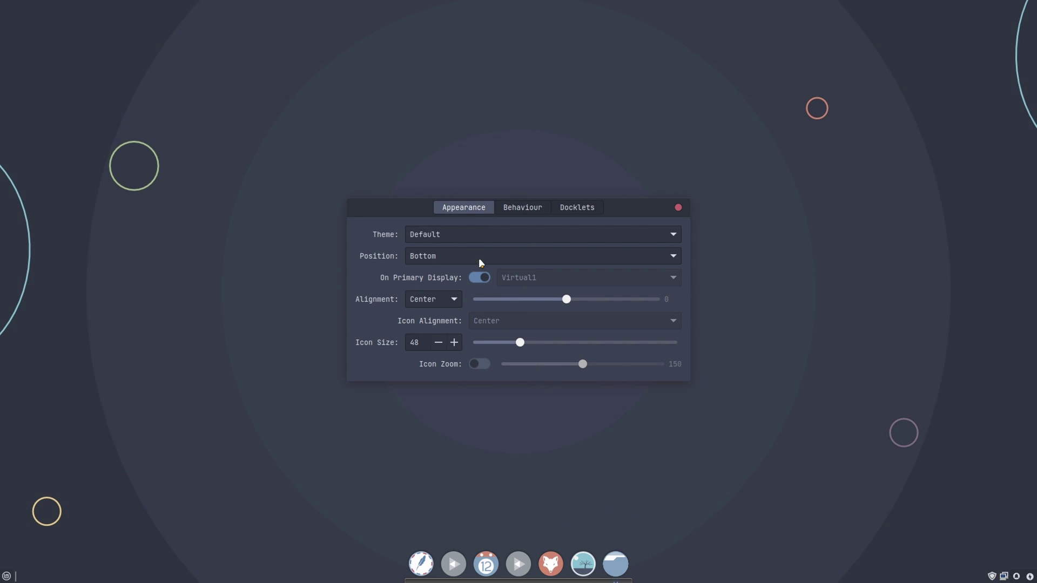
pyautogui.click(443, 232)
pyautogui.click(444, 281)
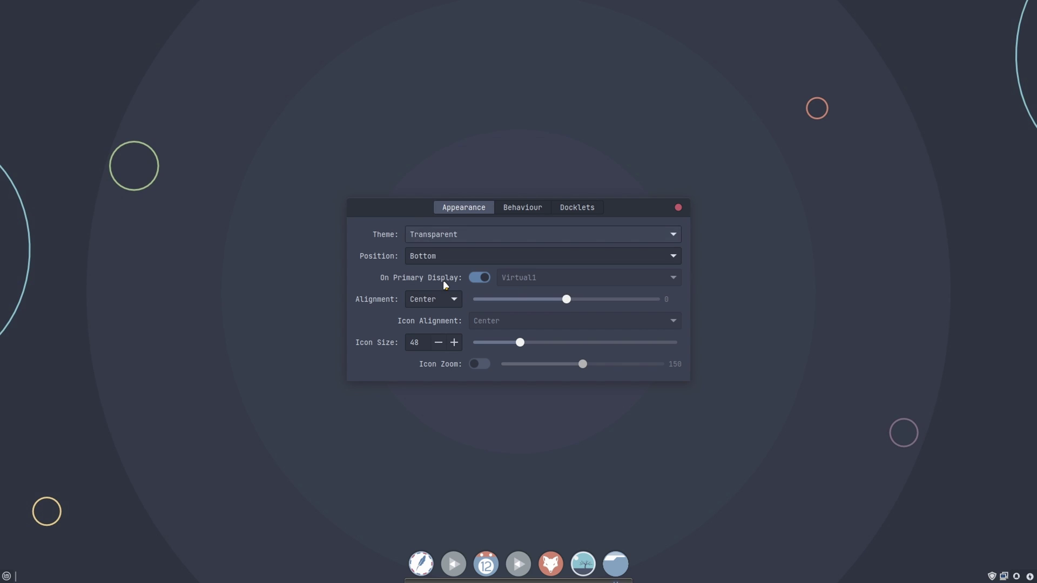
pyautogui.click(419, 254)
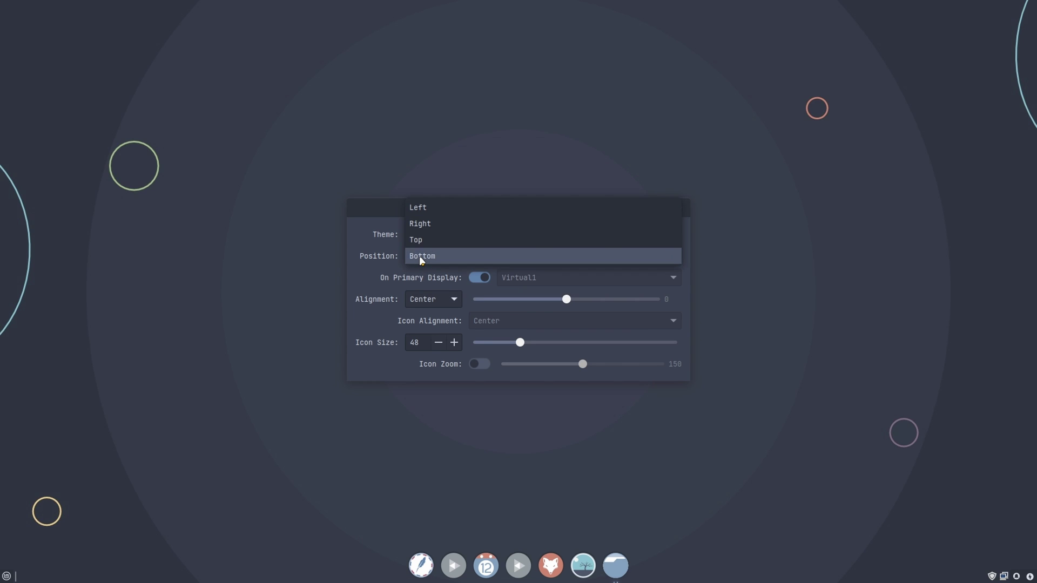
pyautogui.click(419, 209)
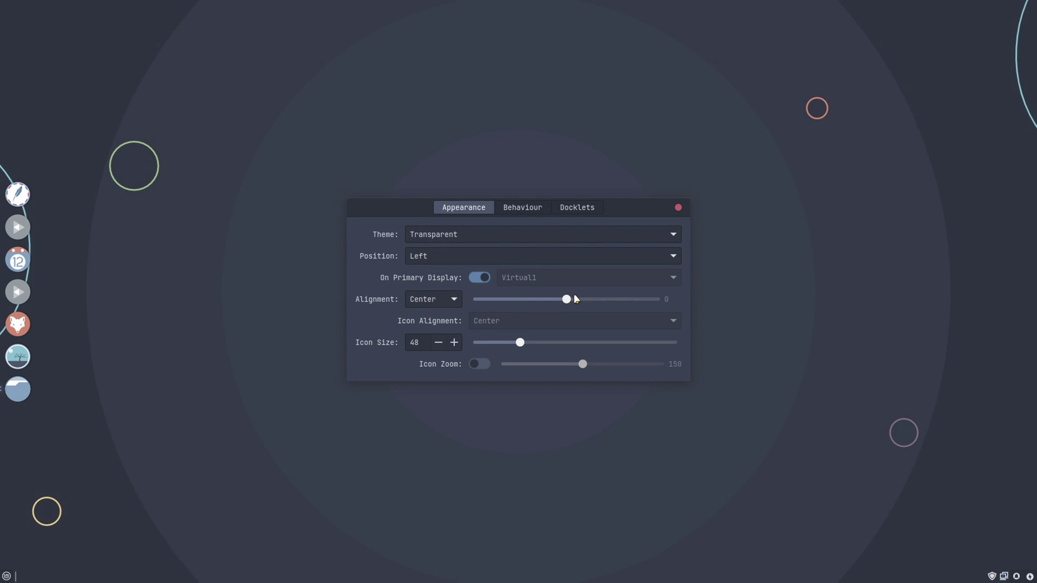
# Slide the dock lower, shrink icons to 27, enable icon zoom at 154, then close preferences.
pyautogui.moveTo(585, 297); pyautogui.dragTo(639, 297)
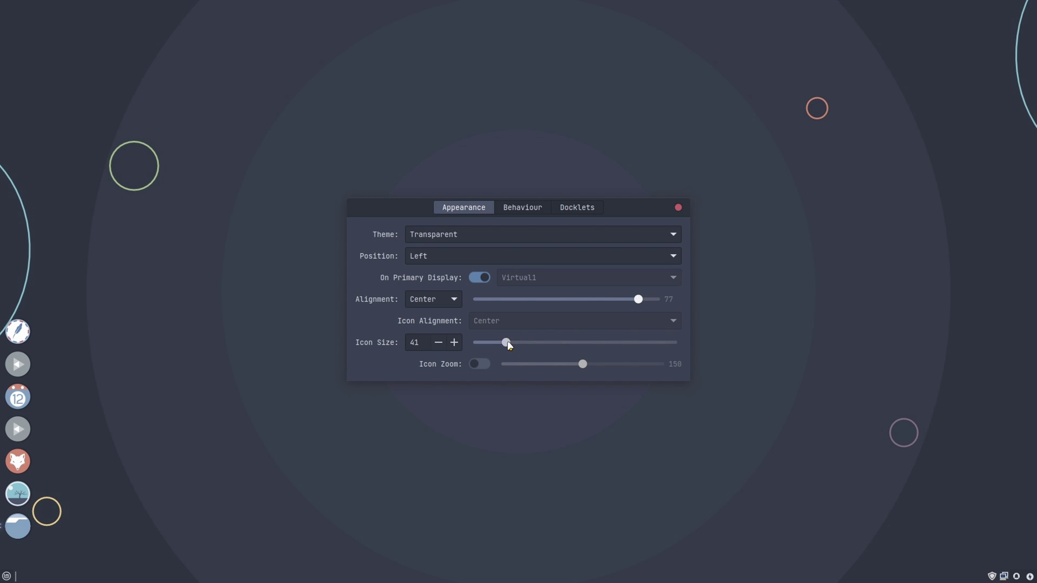
pyautogui.moveTo(508, 343); pyautogui.dragTo(480, 343)
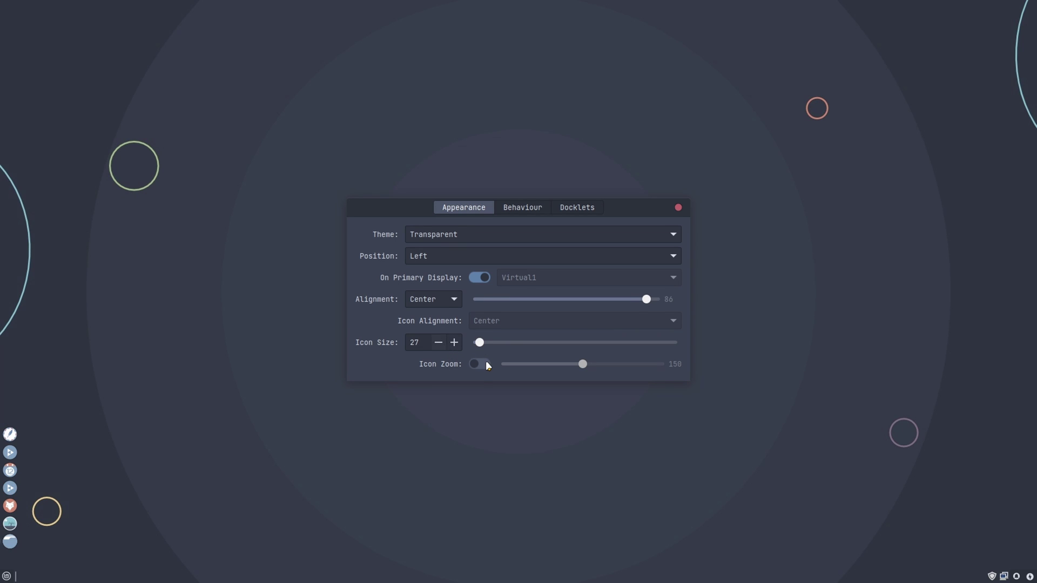
pyautogui.click(486, 361)
pyautogui.moveTo(584, 364); pyautogui.dragTo(588, 365)
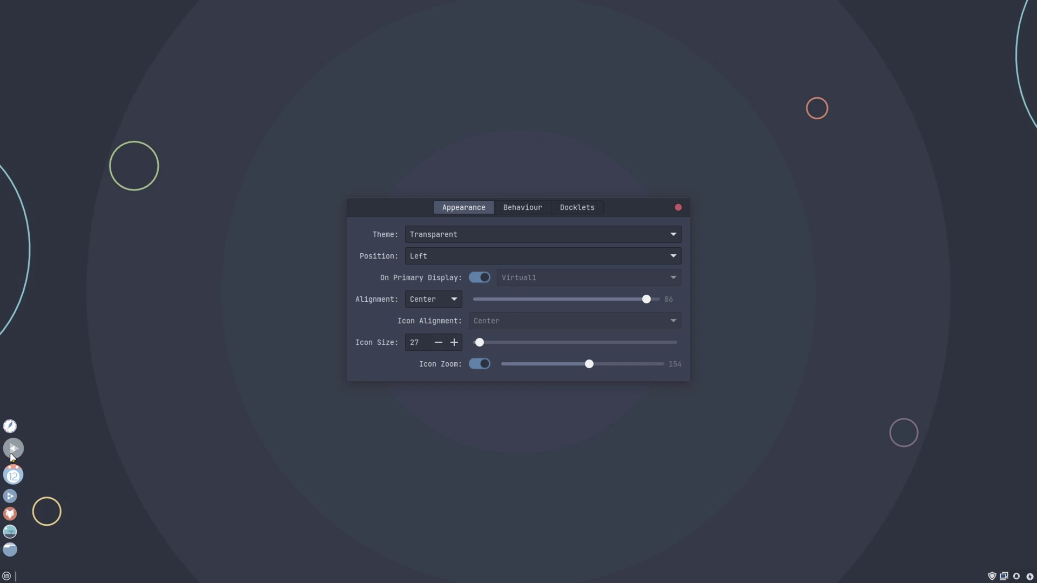
pyautogui.click(522, 210)
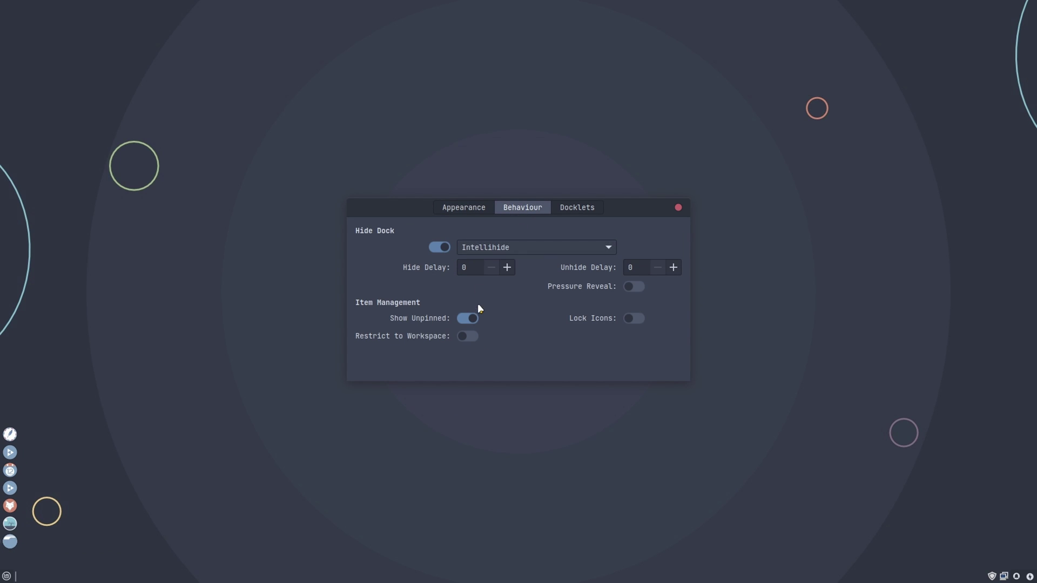
pyautogui.click(574, 209)
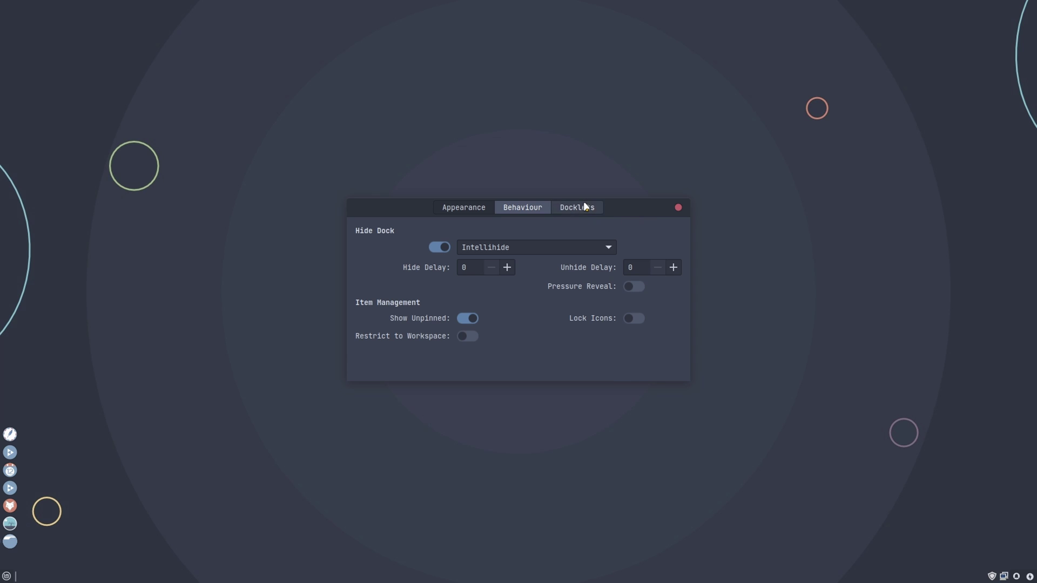
pyautogui.click(356, 421)
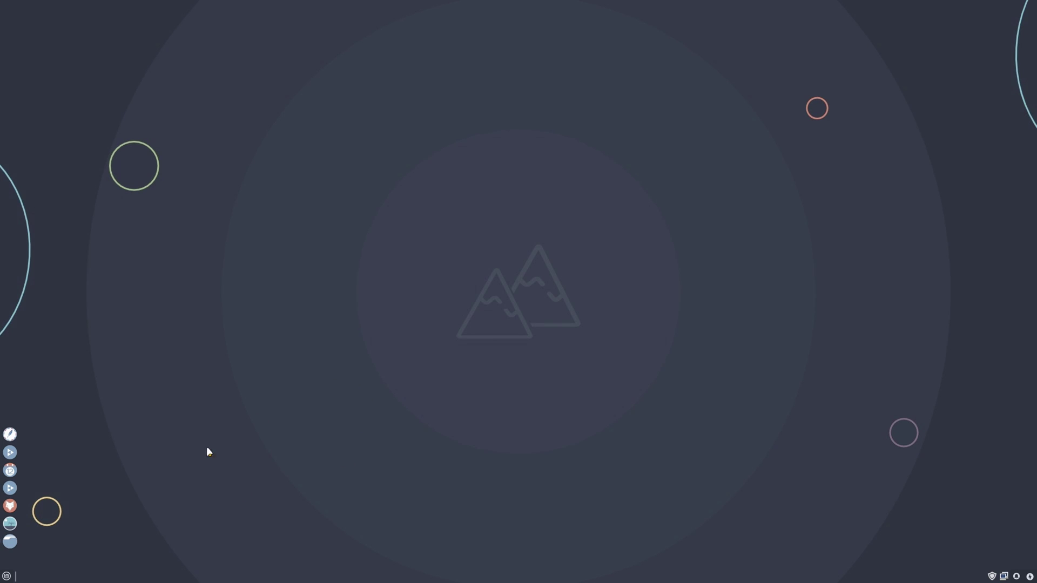
# Delete the Whisker Menu item from Panel 1's Items list and confirm the removal.
pyautogui.rightClick(87, 582)
pyautogui.moveTo(109, 571)
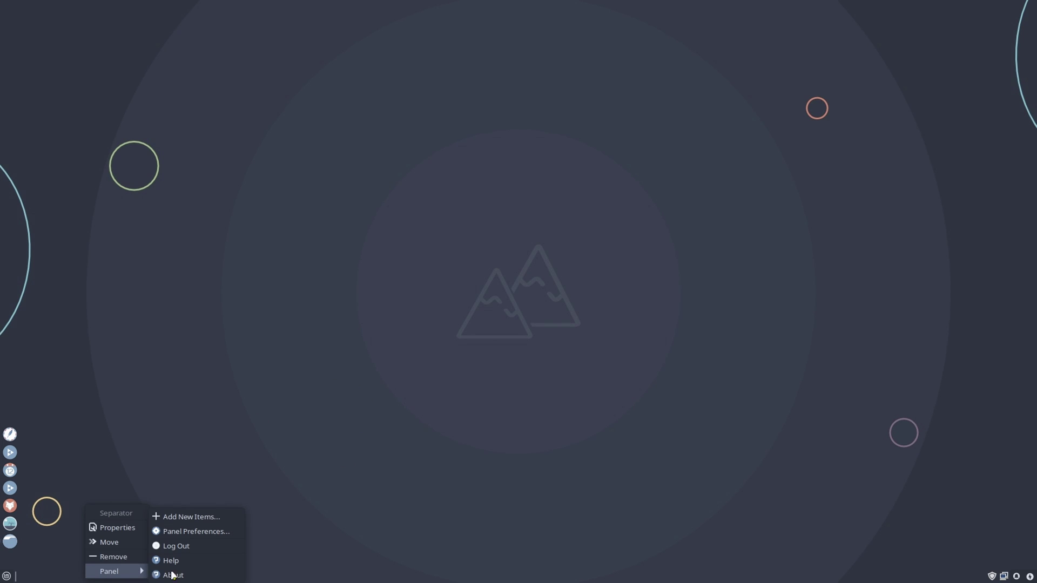
pyautogui.click(176, 533)
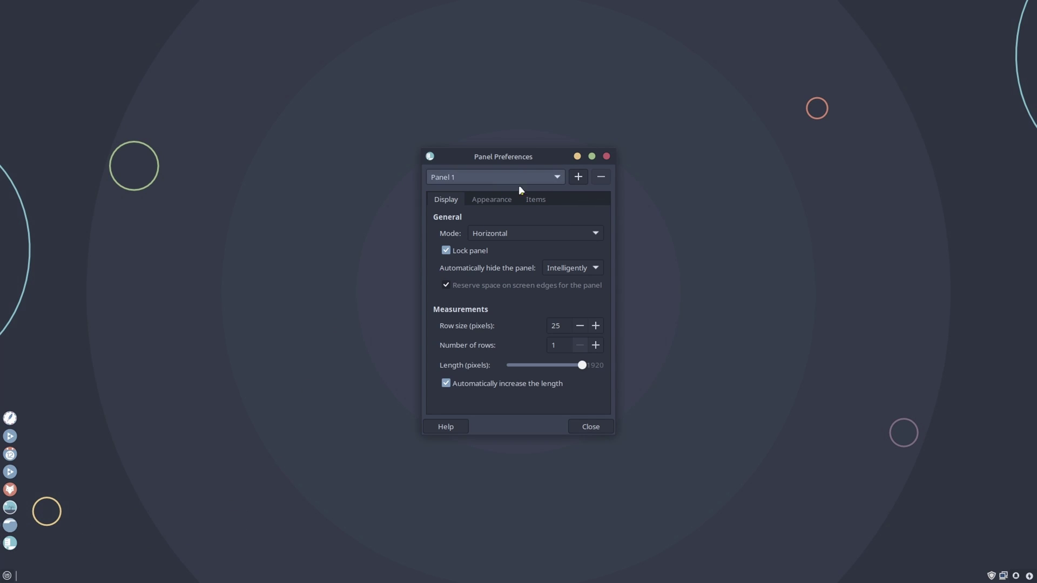
pyautogui.click(535, 200)
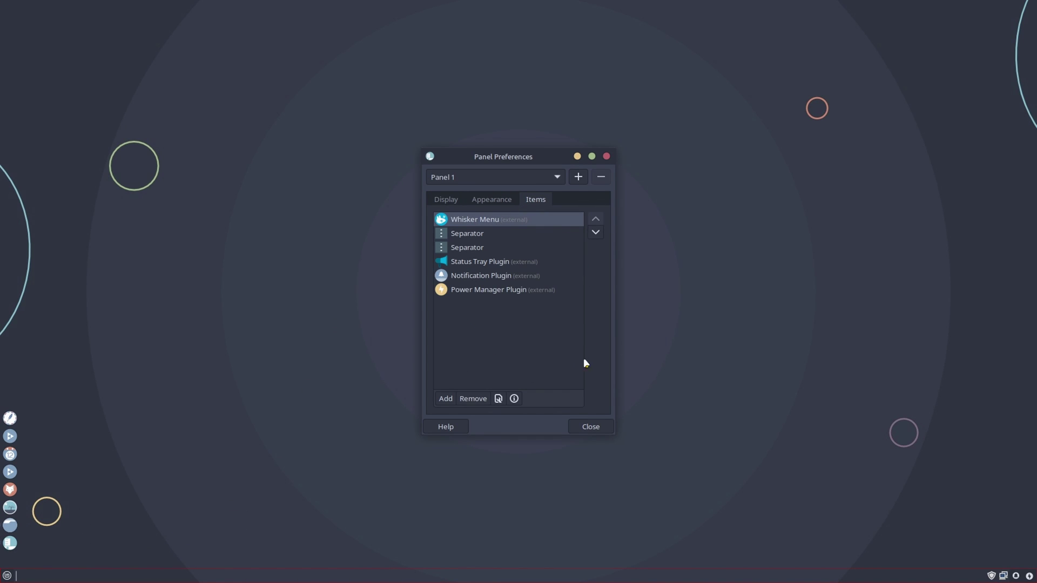
pyautogui.click(467, 400)
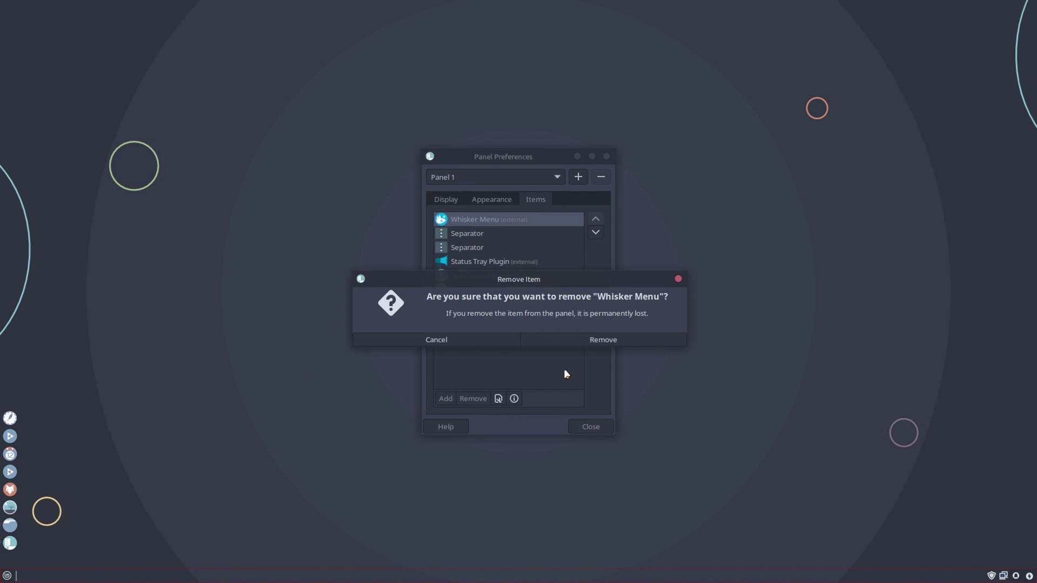
pyautogui.click(588, 342)
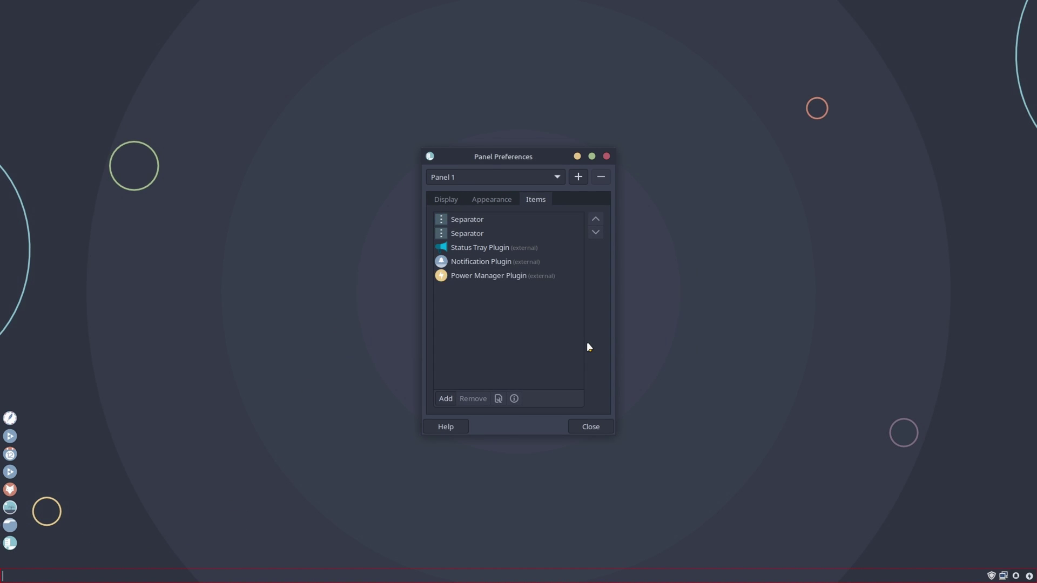
# Close Panel Preferences, open Workspaces settings and raise the count to 5 workspaces.
pyautogui.click(577, 425)
pyautogui.press('super')
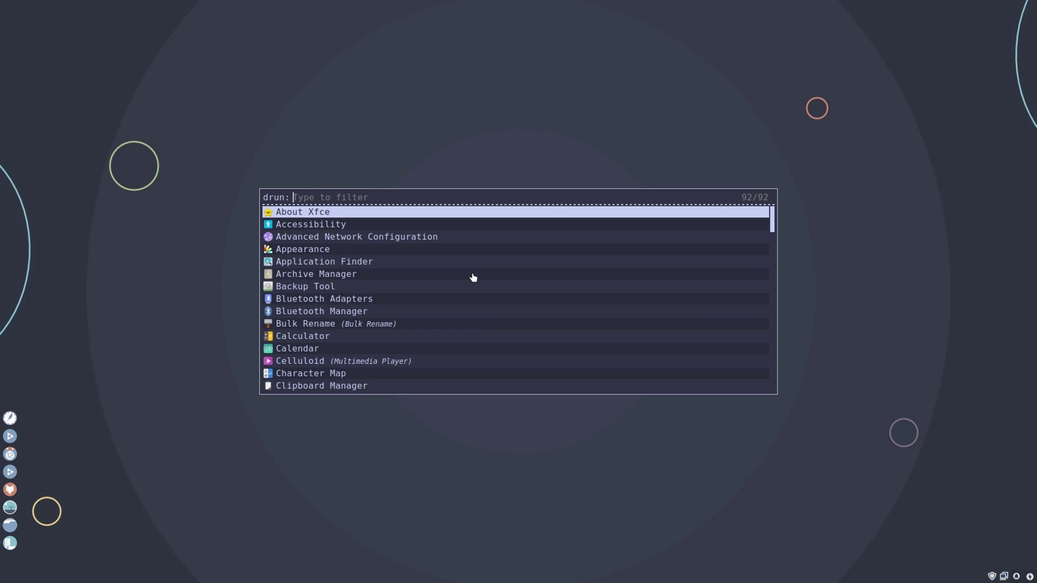
pyautogui.write('workspac')
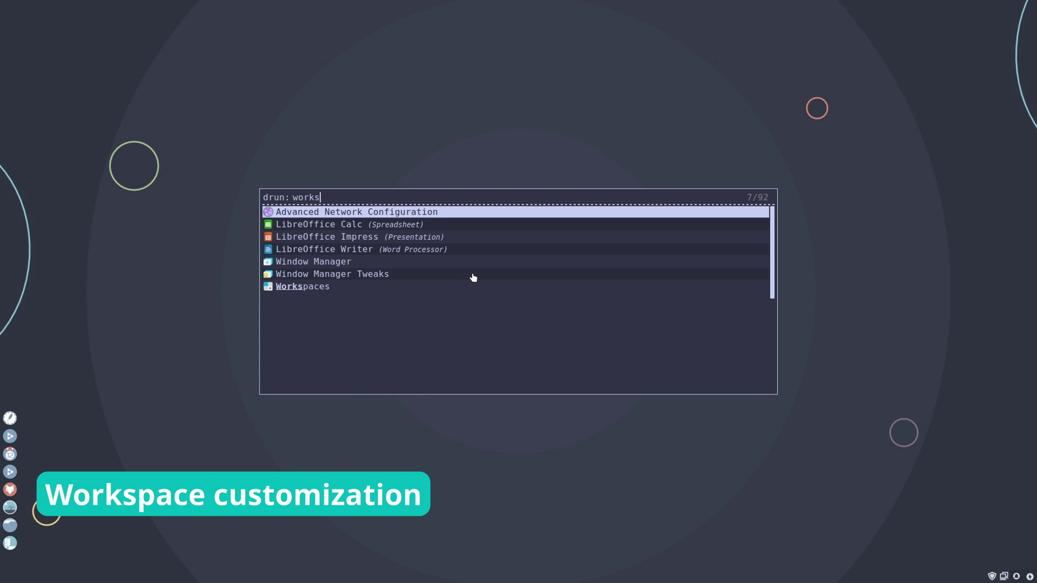
pyautogui.press('Down')
pyautogui.press('Down')
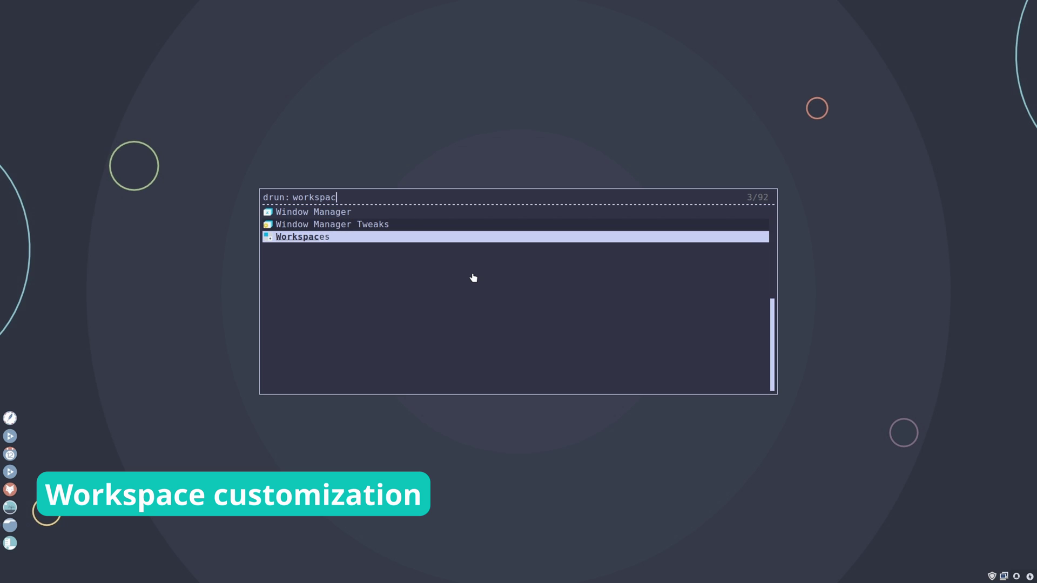
pyautogui.press('Return')
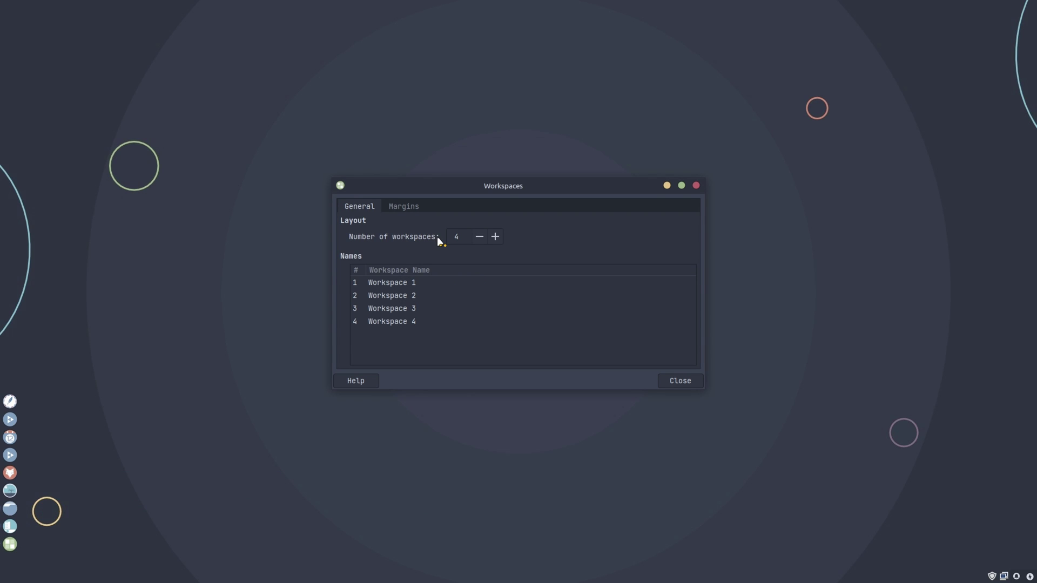
pyautogui.click(494, 236)
# Rename the five workspaces to 1, 2, 3, 4 and 5.
pyautogui.doubleClick(395, 284)
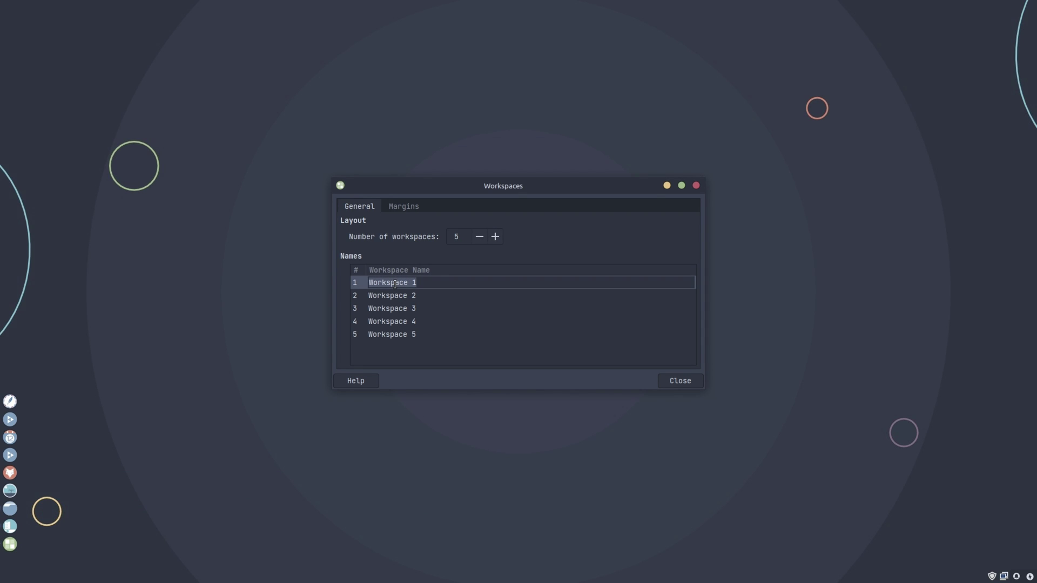
pyautogui.write('1')
pyautogui.doubleClick(406, 296)
pyautogui.write('2')
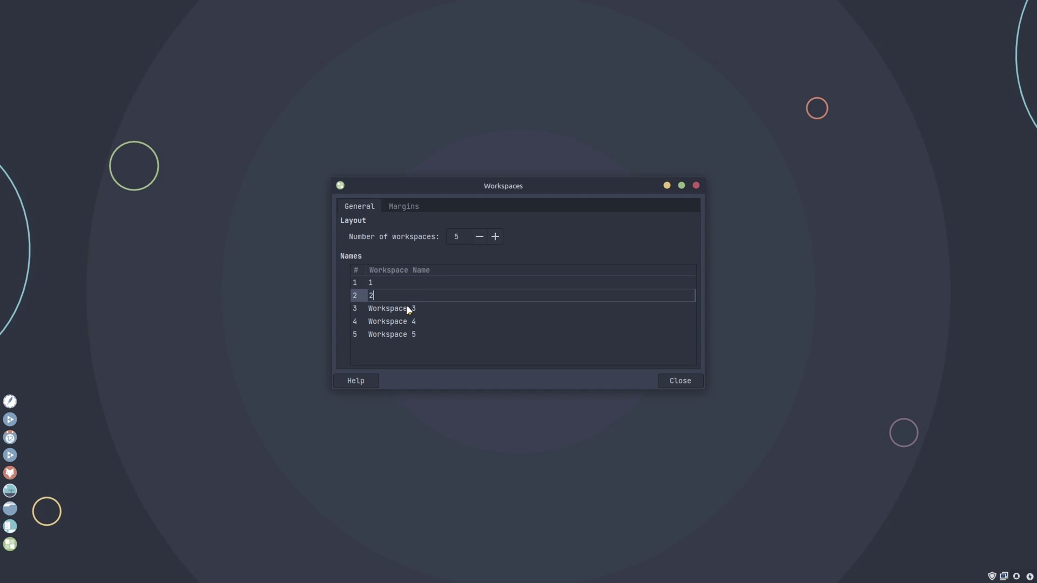
pyautogui.doubleClick(406, 306)
pyautogui.write('3')
pyautogui.click(402, 324)
pyautogui.click(398, 320)
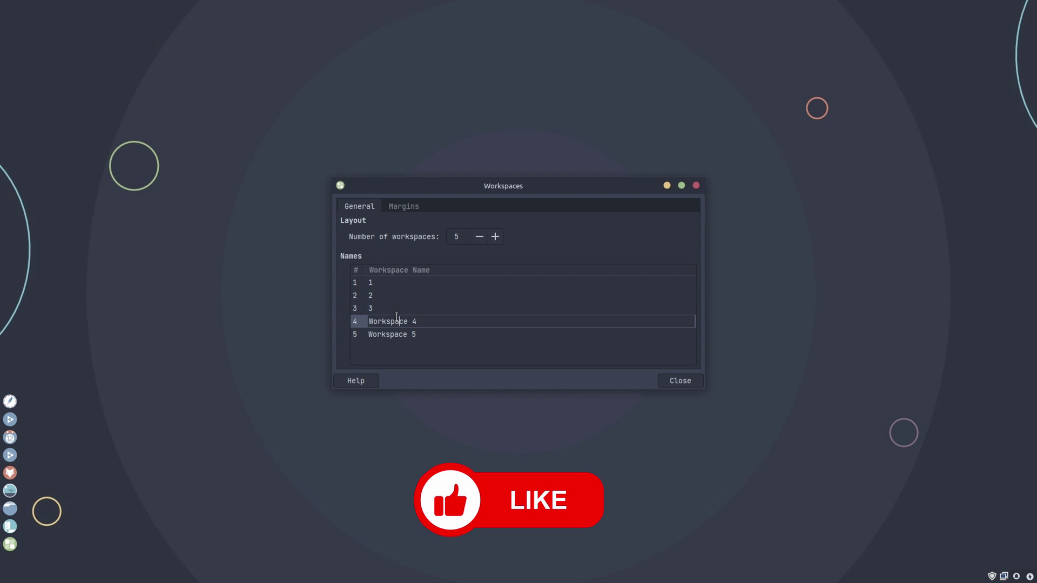
pyautogui.hotkey('ctrl', 'a')
pyautogui.write('4')
pyautogui.doubleClick(398, 335)
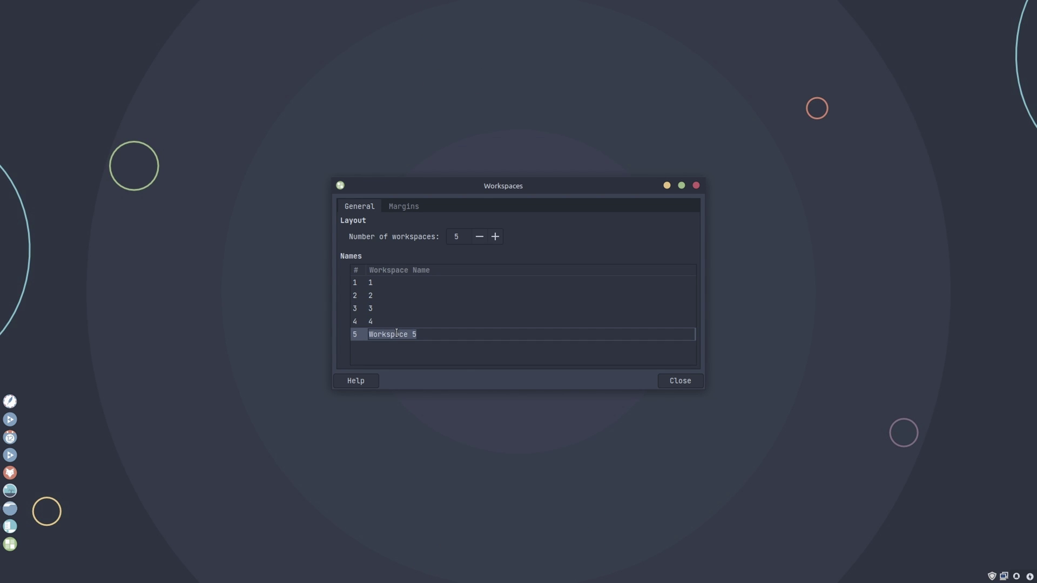
pyautogui.write('5')
pyautogui.click(462, 352)
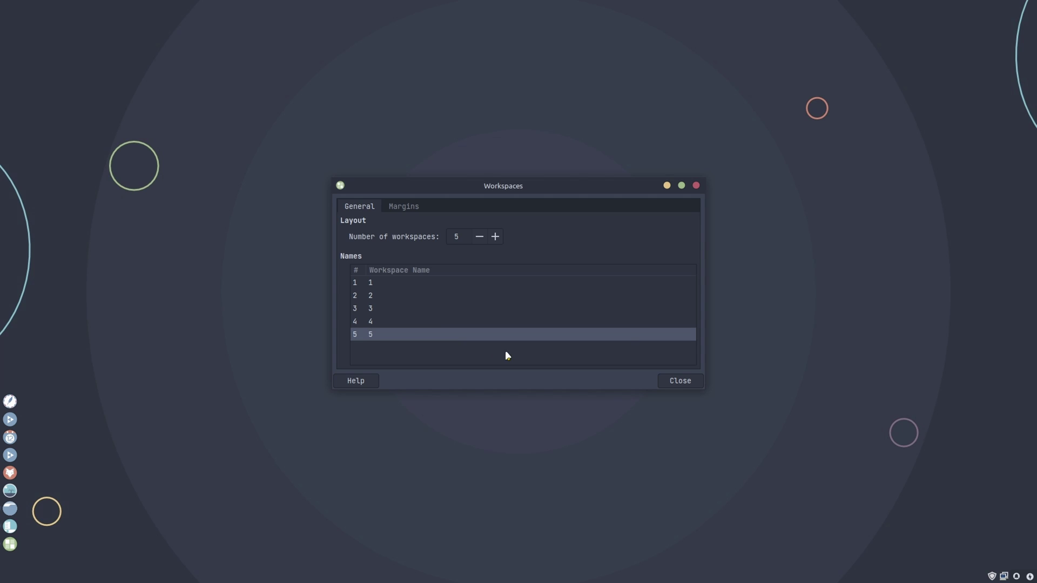
pyautogui.click(672, 380)
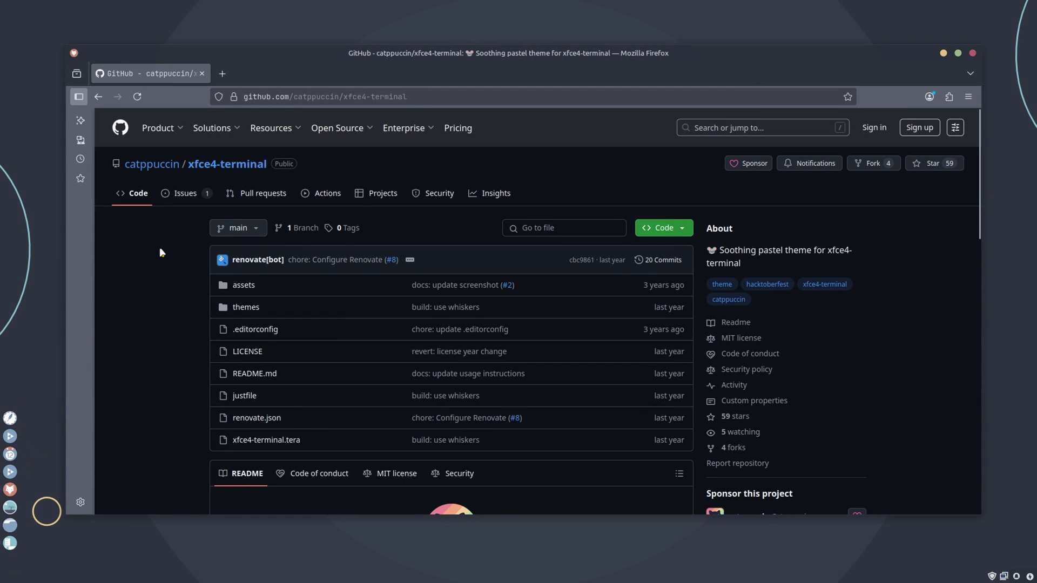
pyautogui.scroll(-4, 160, 252)
pyautogui.scroll(4, 186, 296)
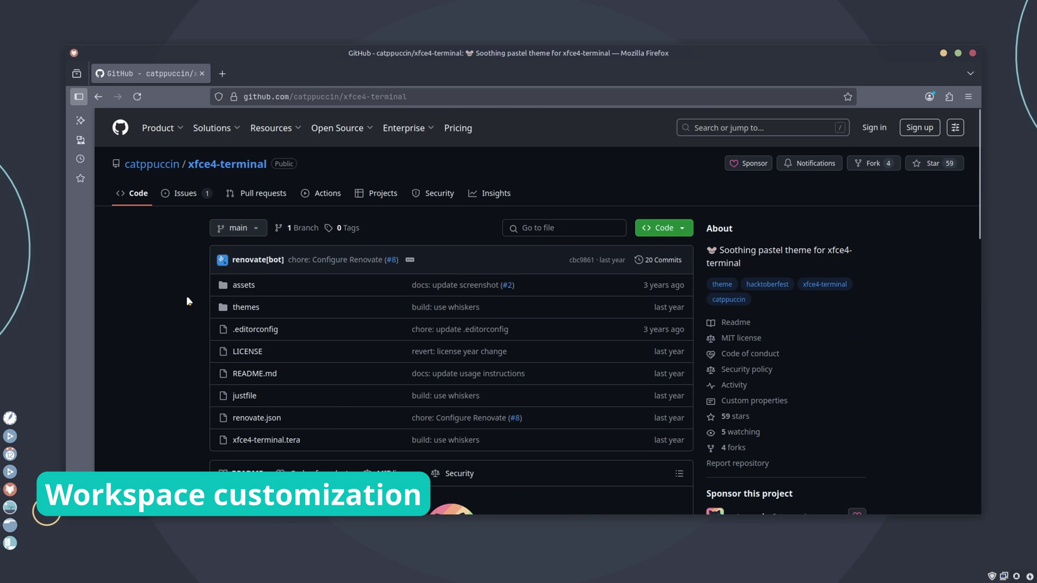
pyautogui.scroll(-4, 187, 296)
pyautogui.scroll(-10, 591, 250)
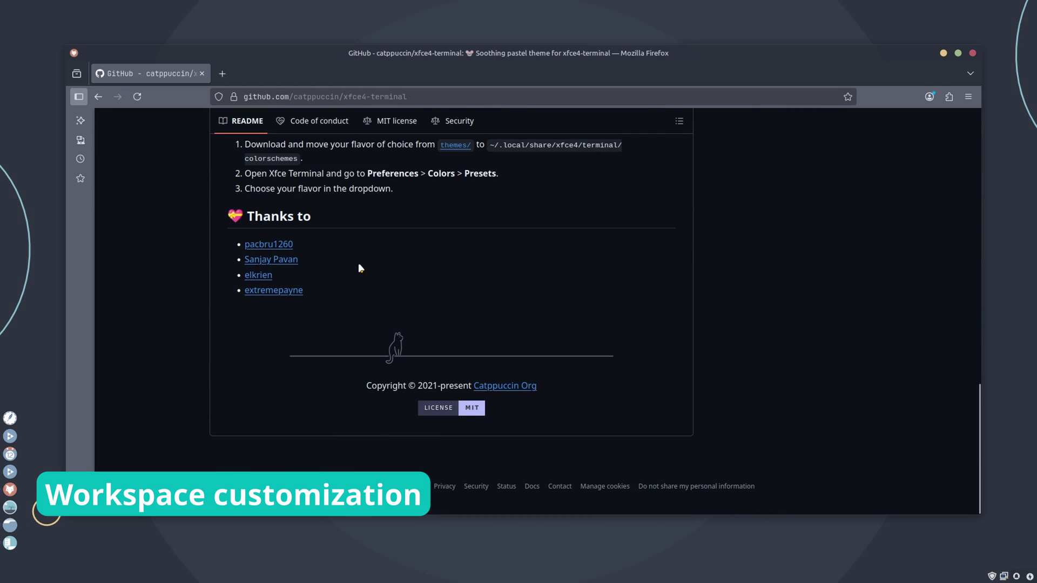
pyautogui.scroll(2, 315, 210)
pyautogui.moveTo(245, 219); pyautogui.dragTo(315, 236)
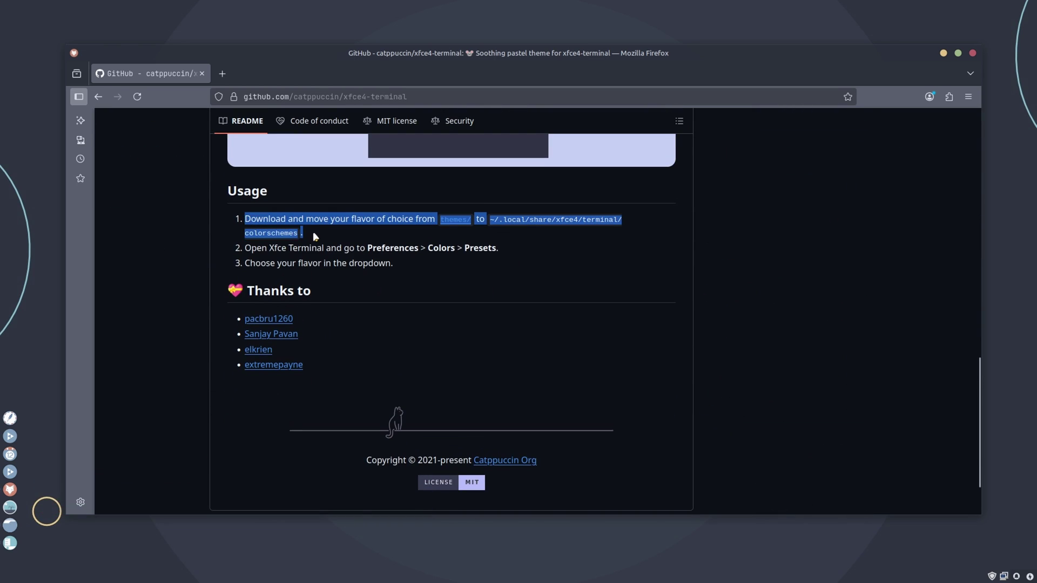
pyautogui.doubleClick(546, 216)
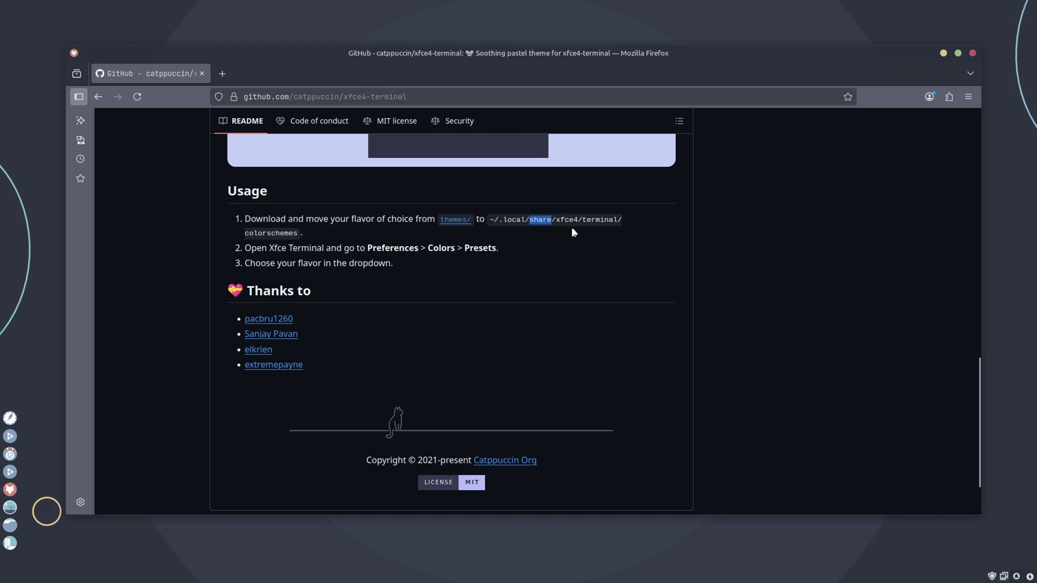
pyautogui.click(596, 248)
pyautogui.scroll(15, 593, 248)
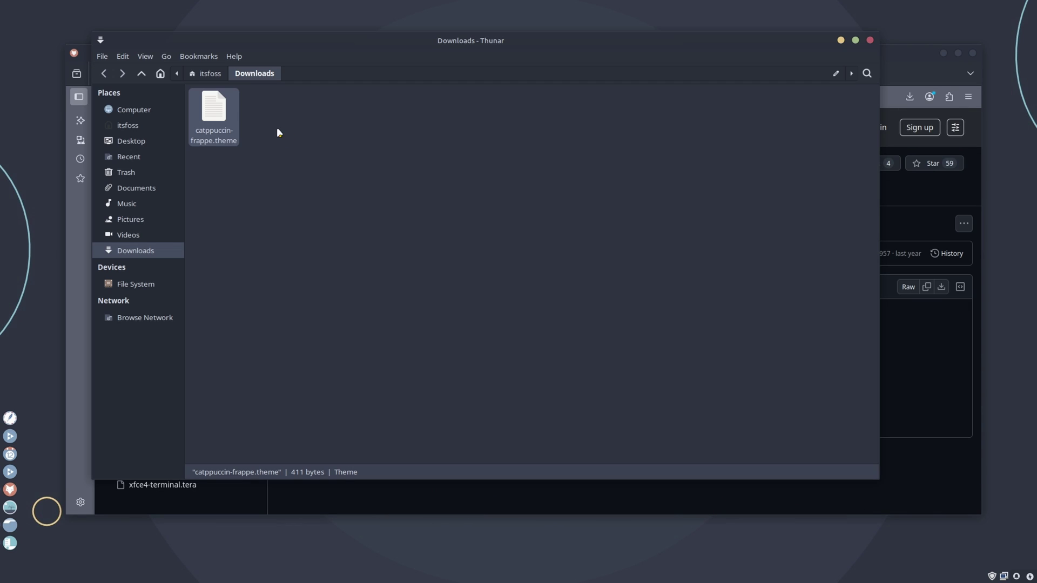
# Copy catppuccin-frappe.theme from Downloads and paste it into ~/.local/share/xfce4/terminal/colorschemes.
pyautogui.rightClick(217, 110)
pyautogui.click(242, 173)
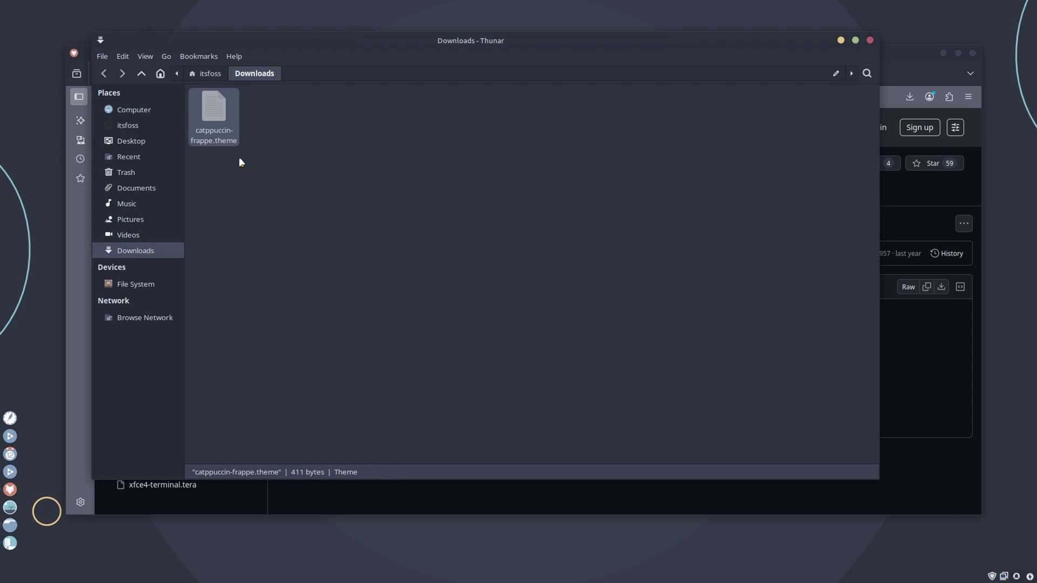
pyautogui.click(136, 125)
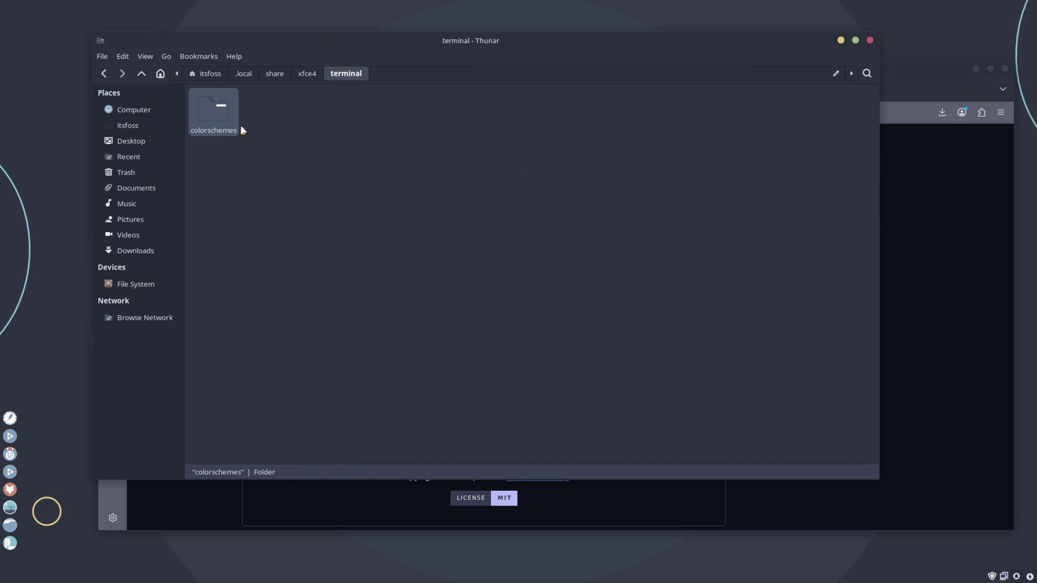
pyautogui.doubleClick(241, 125)
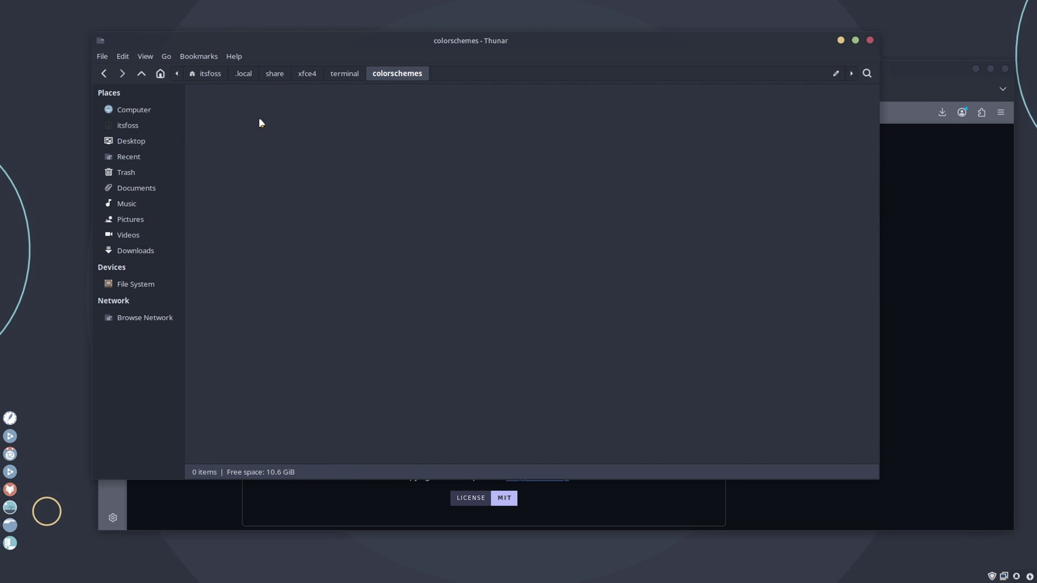
pyautogui.rightClick(290, 132)
pyautogui.click(323, 170)
pyautogui.click(341, 211)
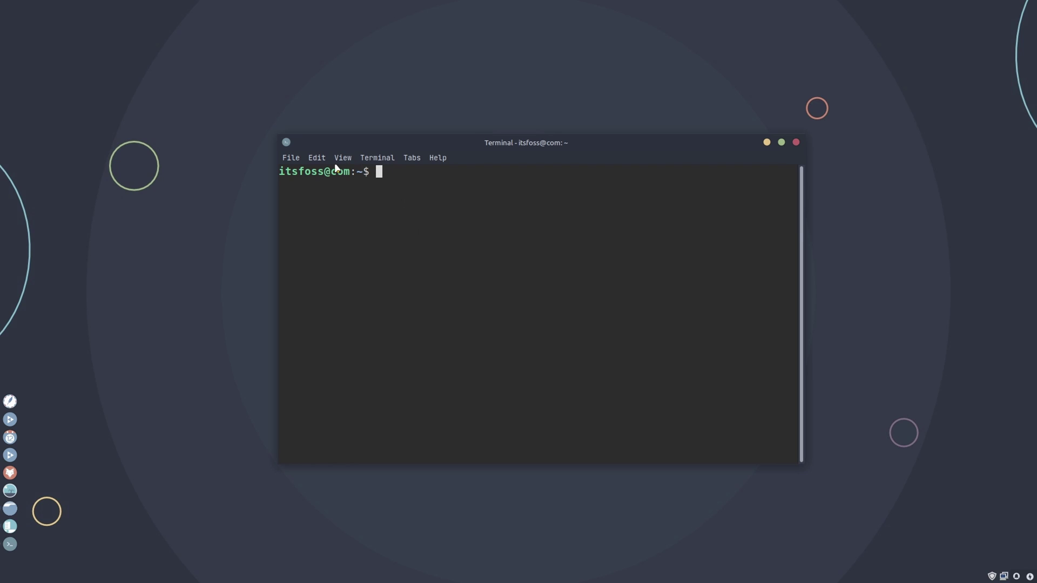
# Choose the Catppuccin-Frappé preset under Colors in Terminal Preferences, then close the window.
pyautogui.click(317, 157)
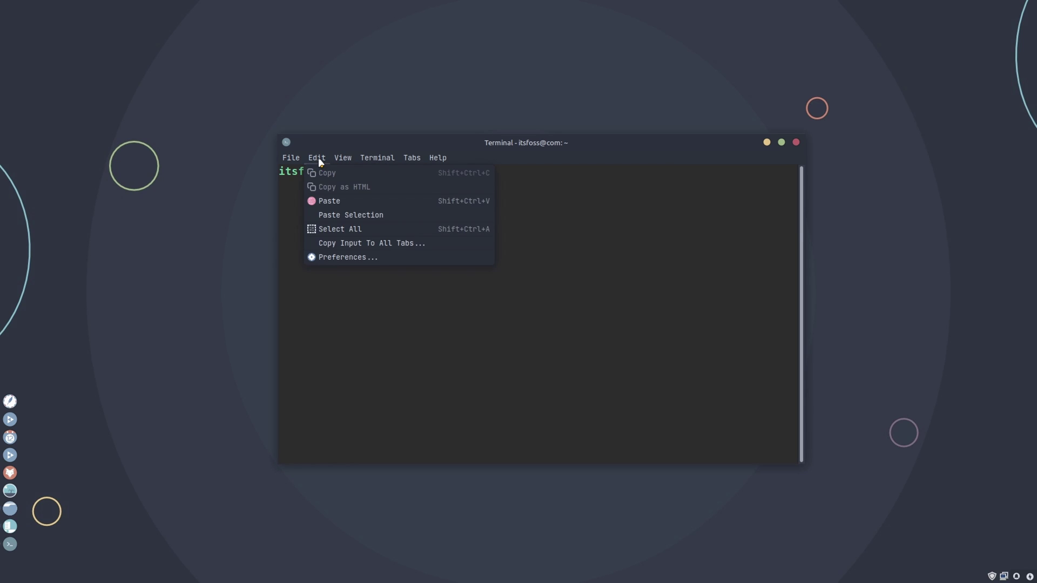
pyautogui.click(337, 257)
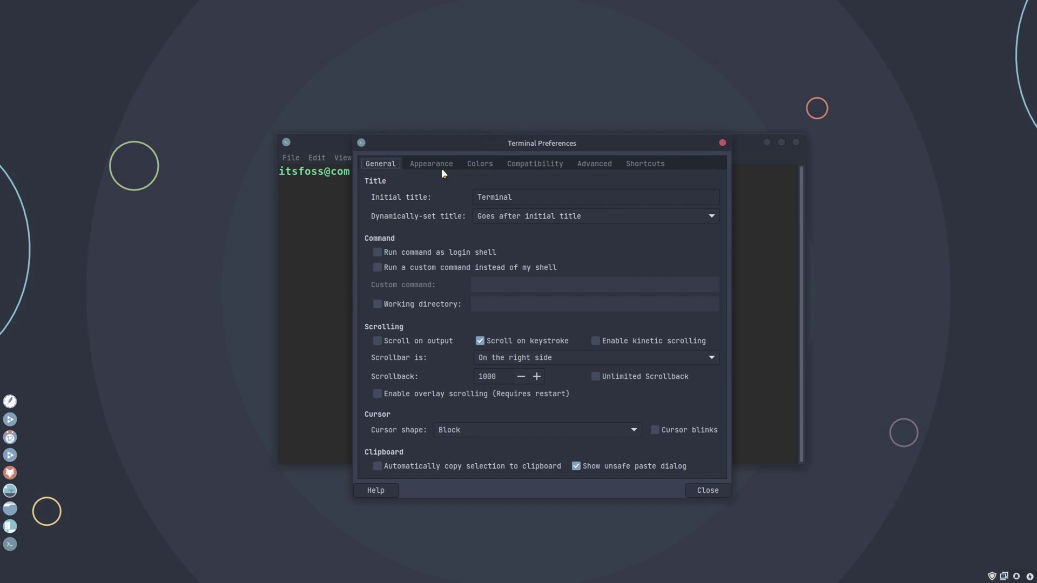
pyautogui.click(479, 162)
pyautogui.click(420, 417)
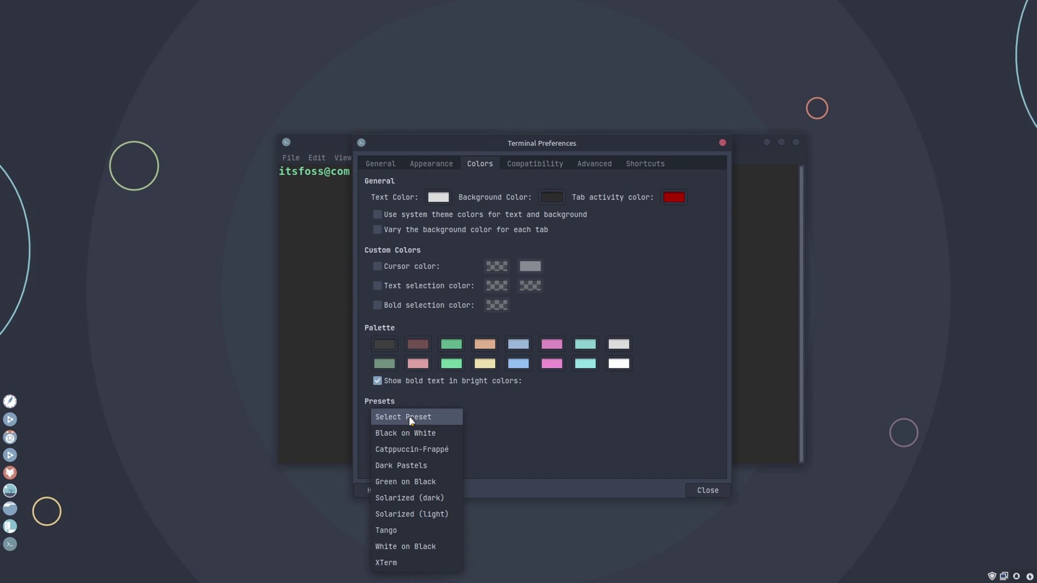
pyautogui.click(411, 450)
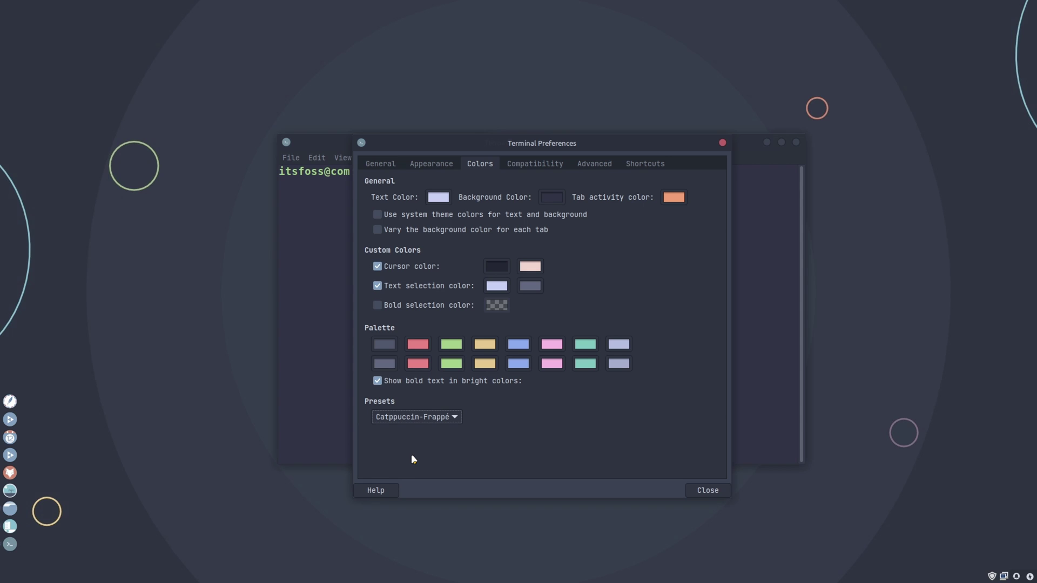
pyautogui.click(708, 490)
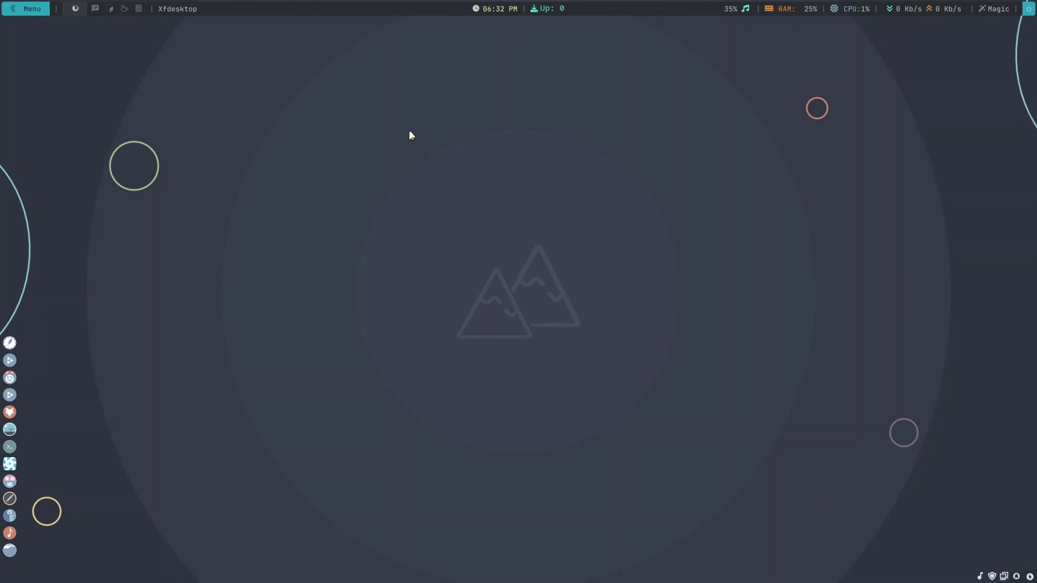
# Tick 'Include applications menu on desktop right click' on the Desktop Settings Menus tab.
pyautogui.rightClick(409, 131)
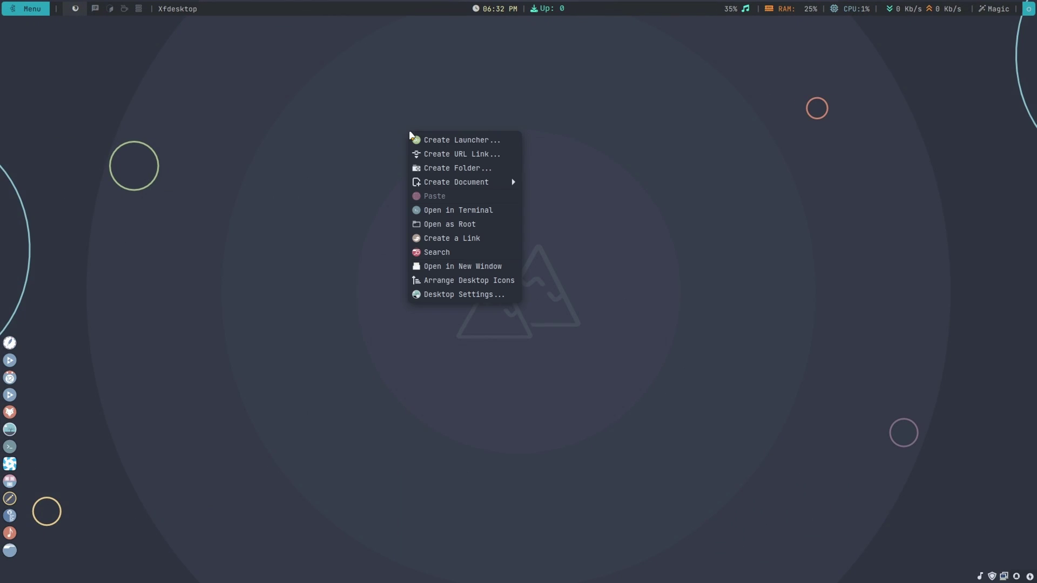
pyautogui.click(452, 295)
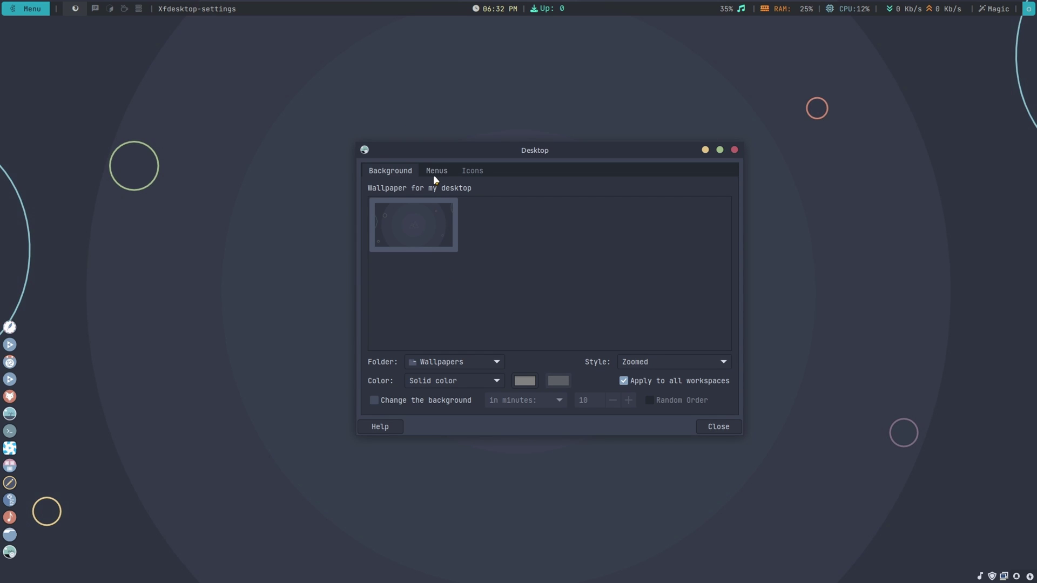
pyautogui.click(471, 173)
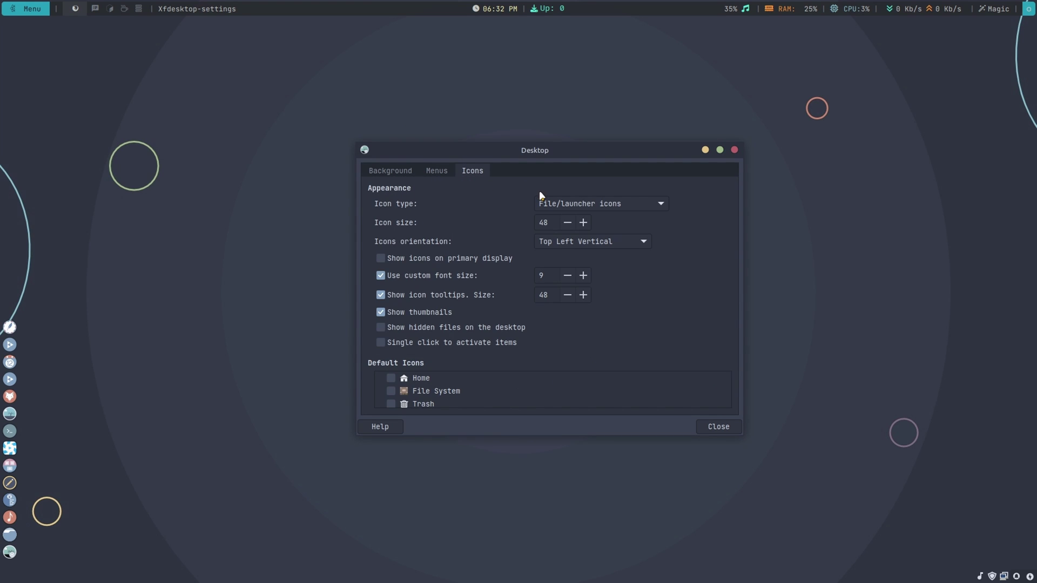
pyautogui.click(439, 172)
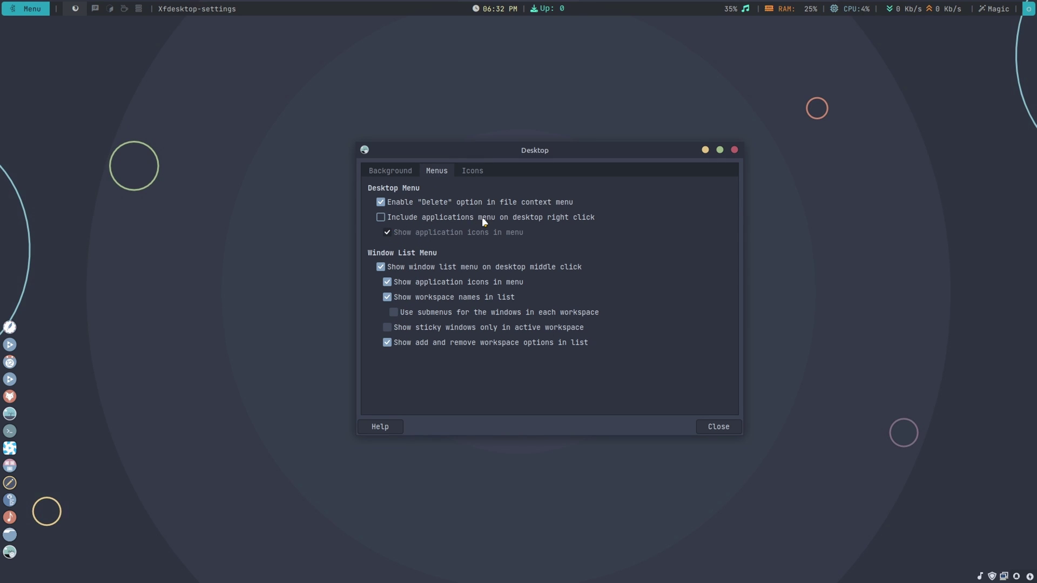
pyautogui.click(381, 217)
pyautogui.click(719, 428)
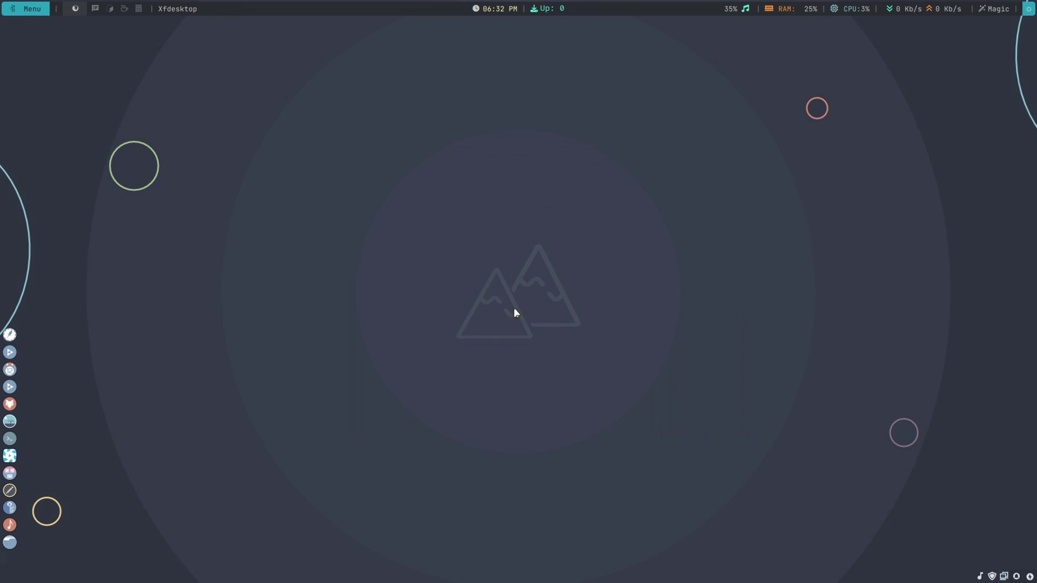
pyautogui.rightClick(389, 155)
pyautogui.moveTo(442, 332)
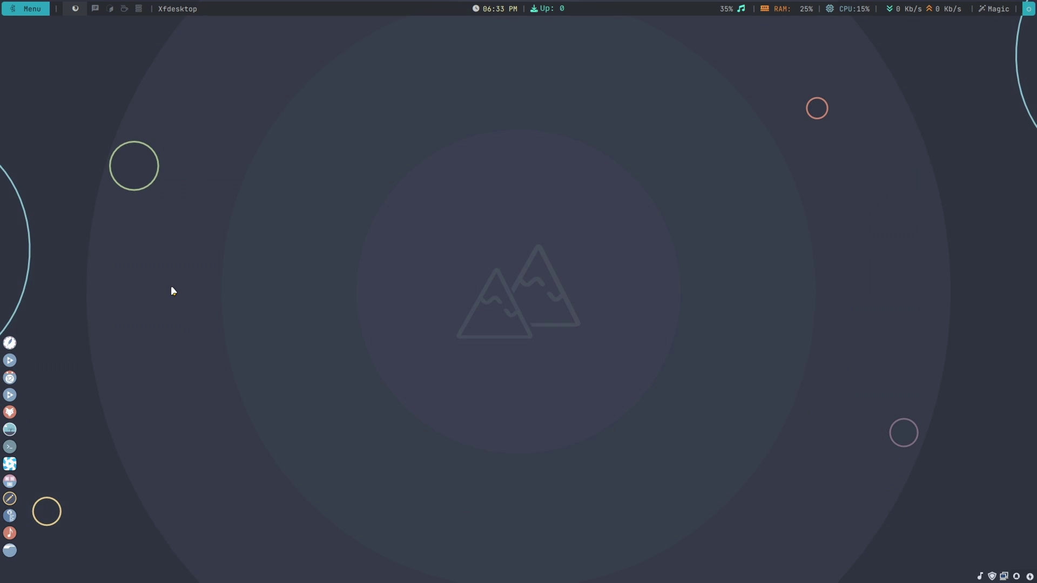
pyautogui.click(33, 16)
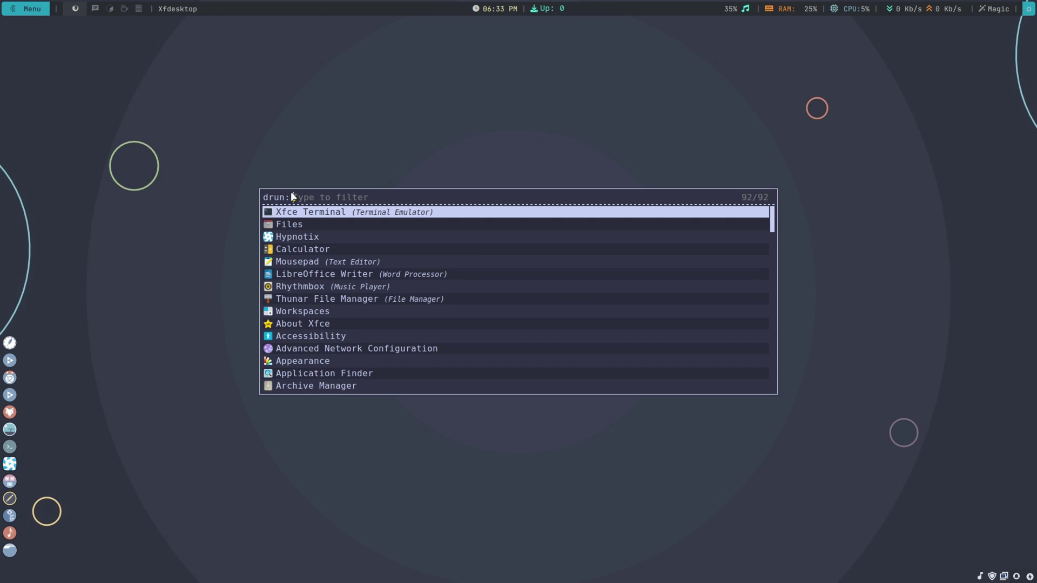
pyautogui.press('Escape')
pyautogui.scroll(-4, 92, 9)
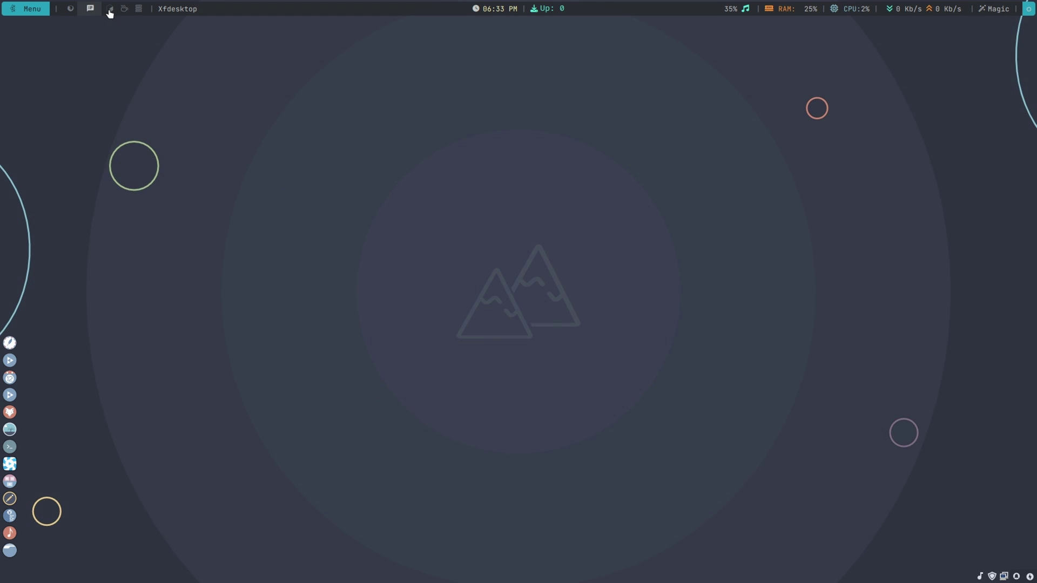
pyautogui.click(78, 8)
pyautogui.click(490, 9)
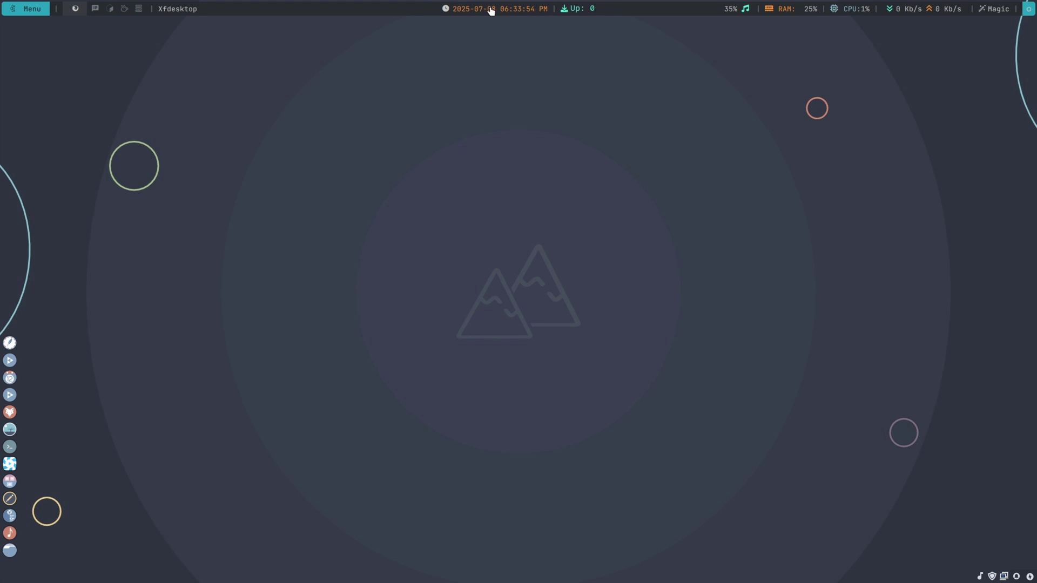
pyautogui.click(519, 14)
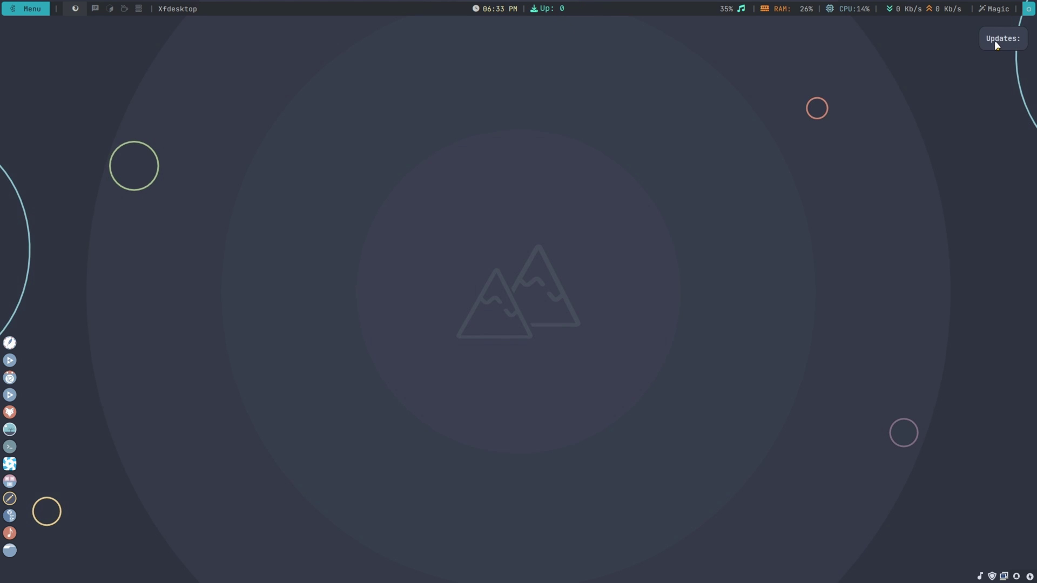
pyautogui.moveTo(989, 14)
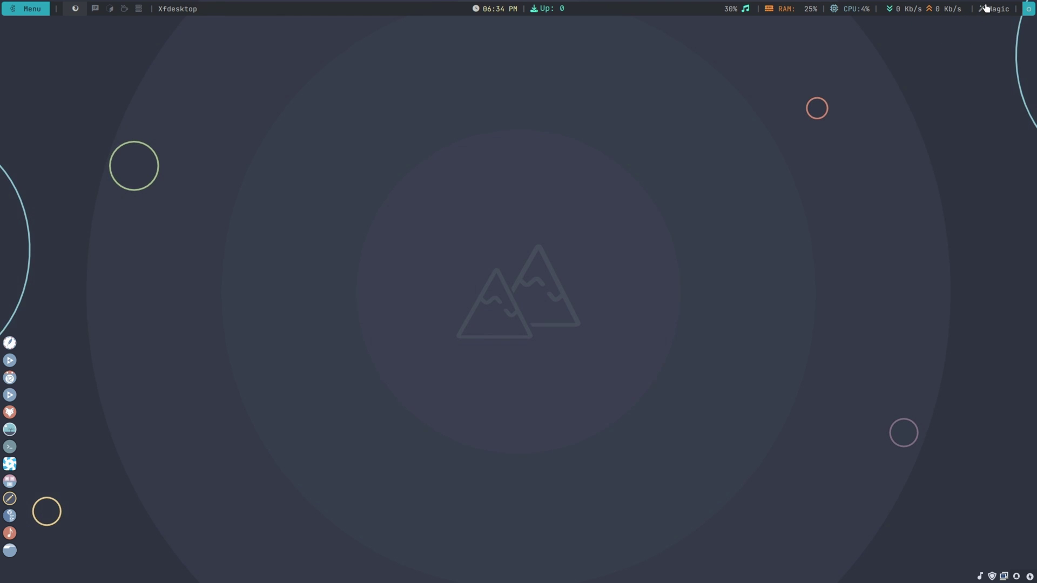
pyautogui.hotkey('ctrl', 'alt', 't')
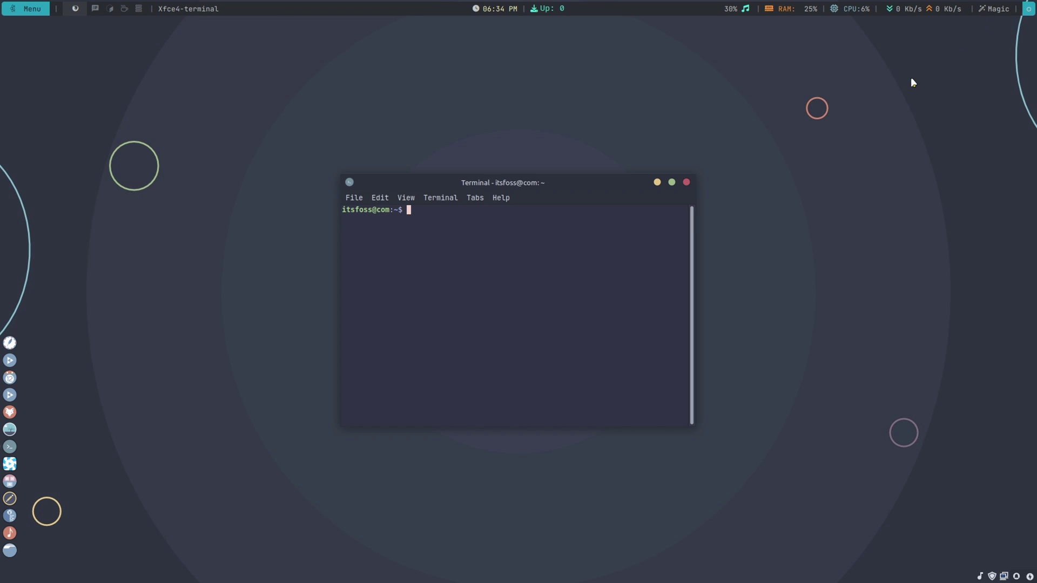
pyautogui.click(687, 182)
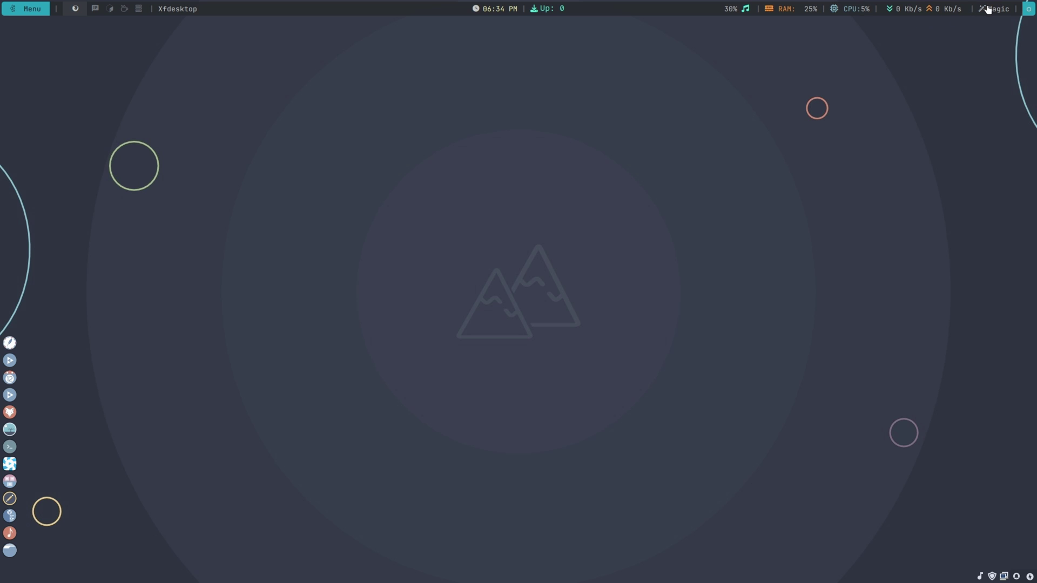
# Open the Log Out dialog from the power button at the top bar's right end.
pyautogui.moveTo(988, 9)
pyautogui.click(1028, 11)
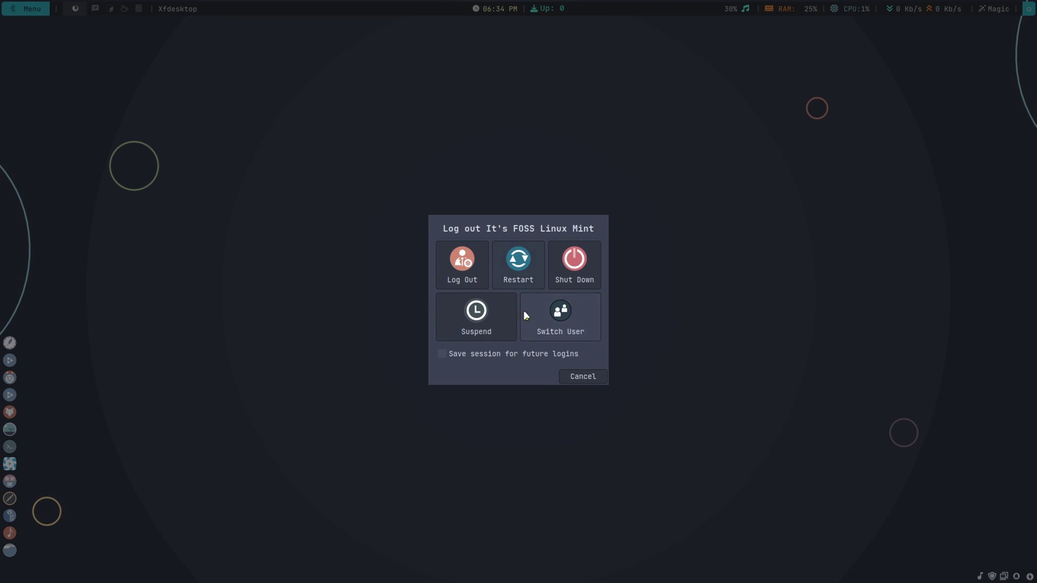